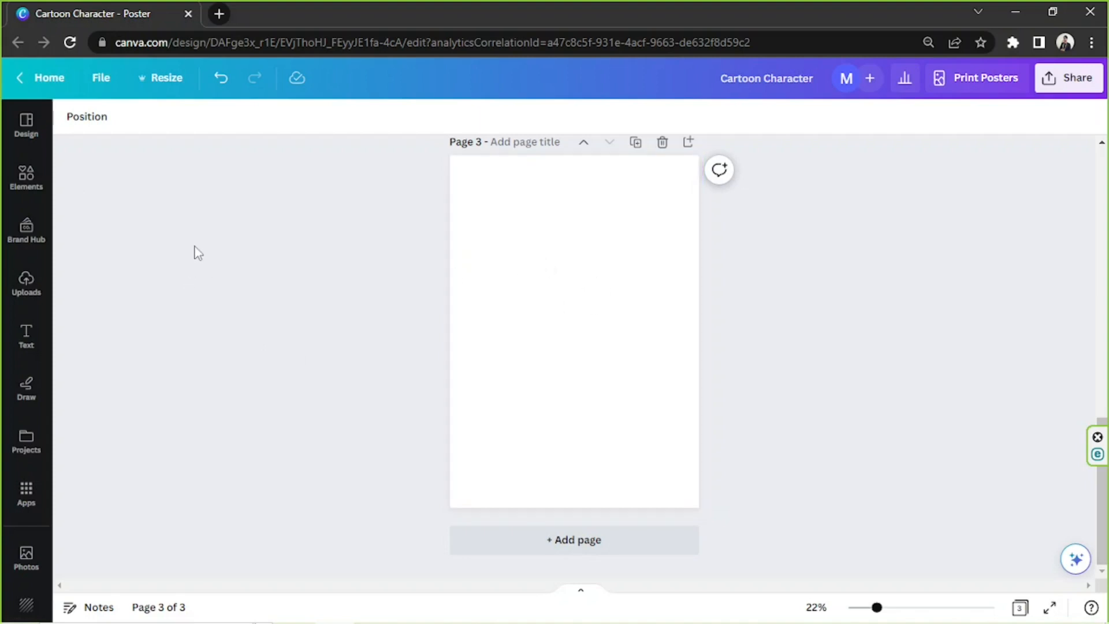
left_click(25, 291)
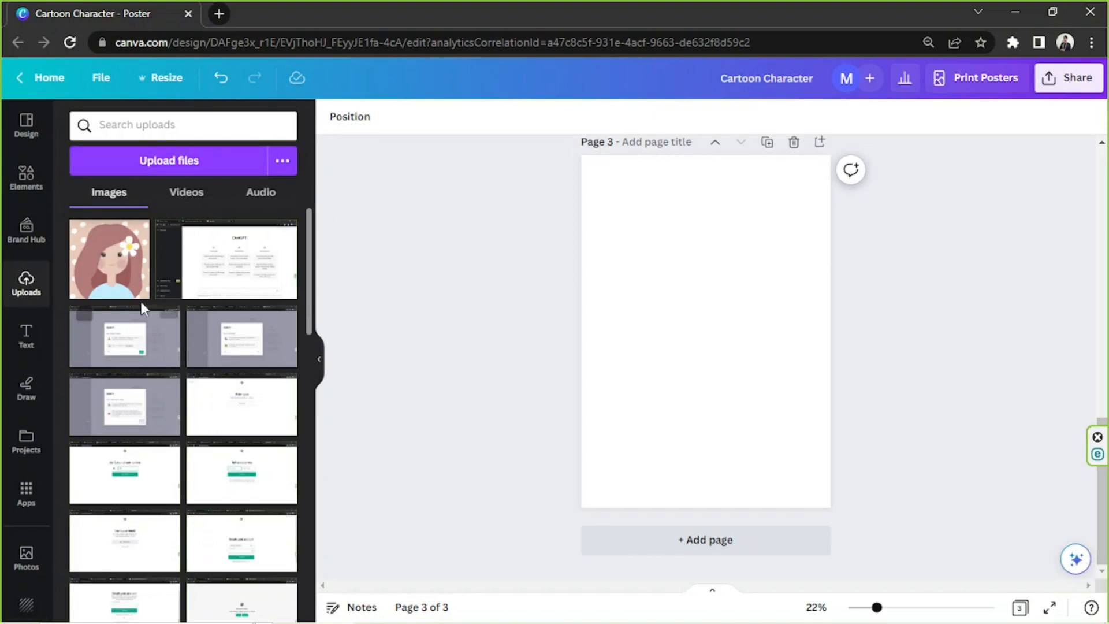
left_click(95, 265)
left_click_drag(96, 265, 736, 276)
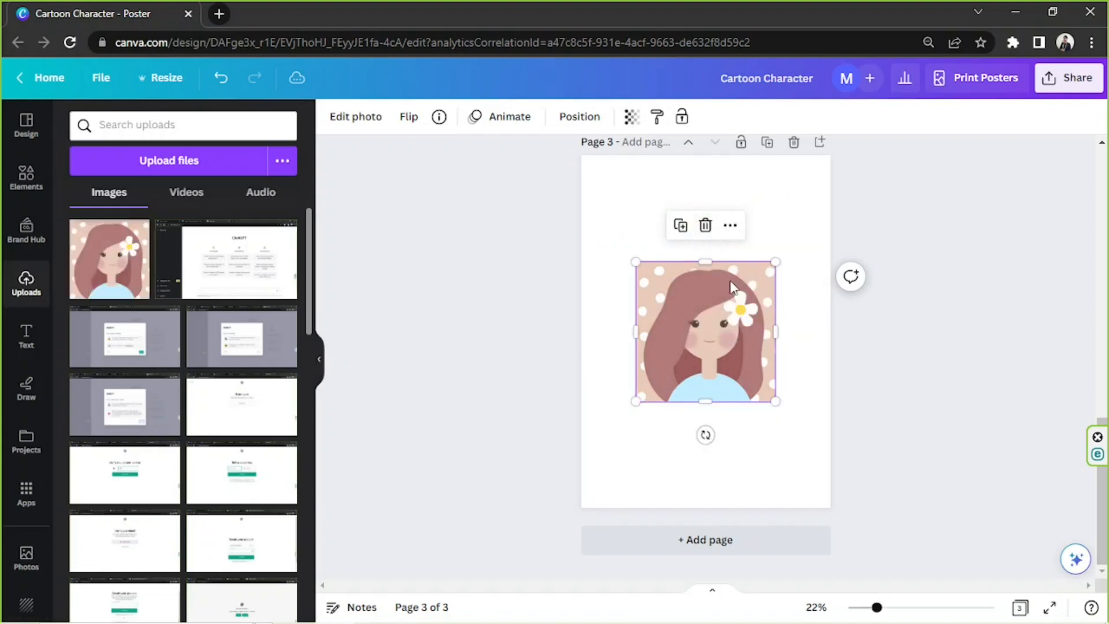
left_click(705, 225)
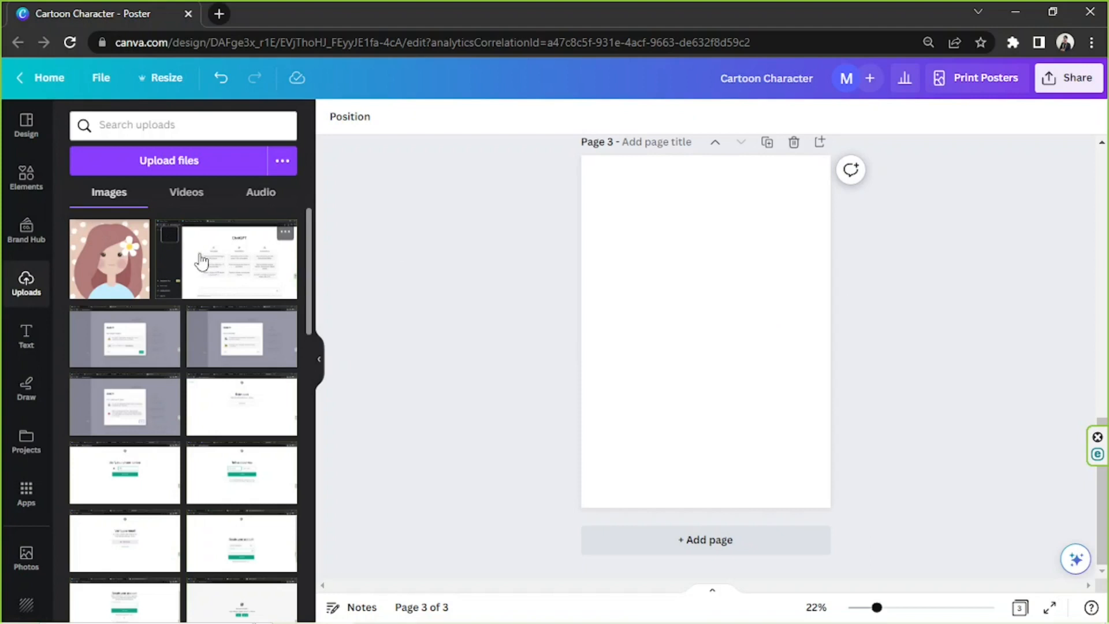
scroll(40, 252, "down", 4)
scroll(40, 254, "up", 4)
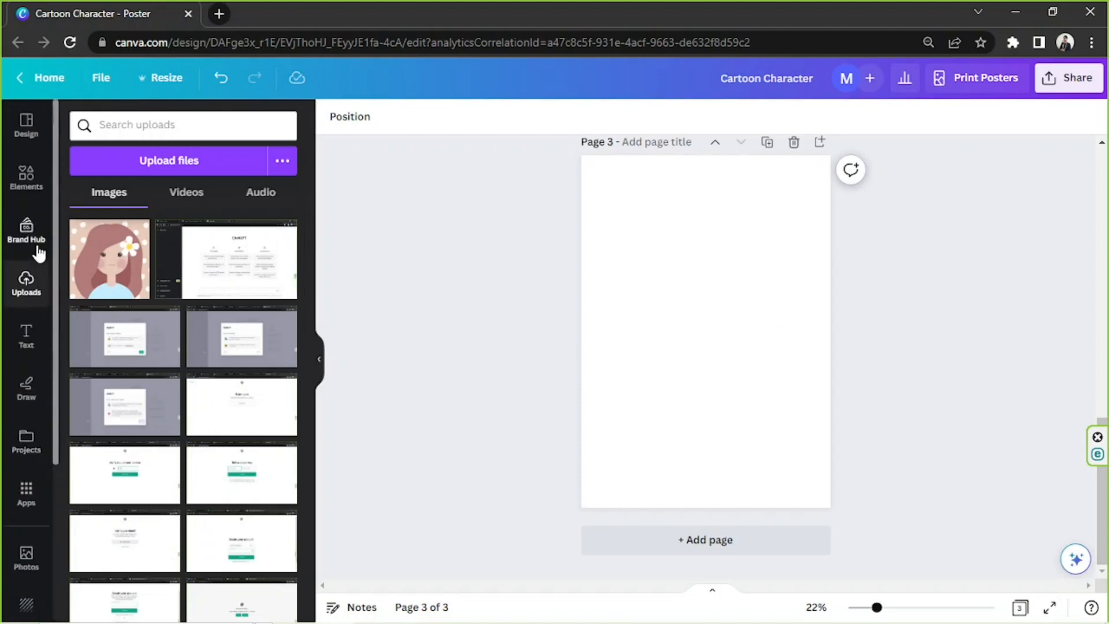
Search the elements for "girl" photos and add the one of the curly-haired woman in a green jacket to page 3
left_click(26, 176)
left_click(152, 126)
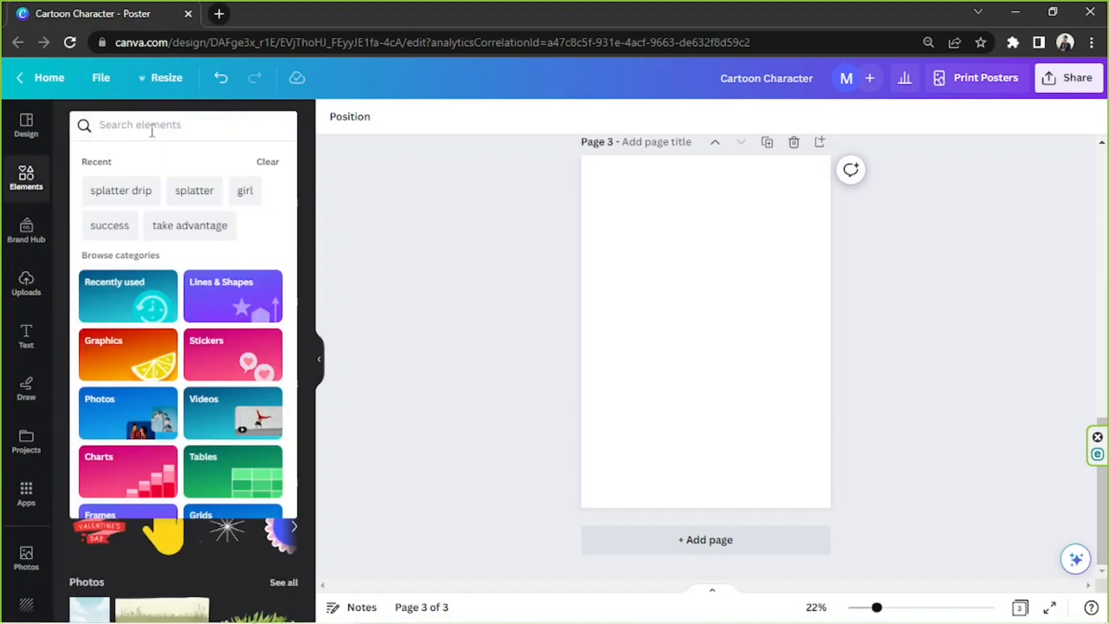
type("girl")
key("Return")
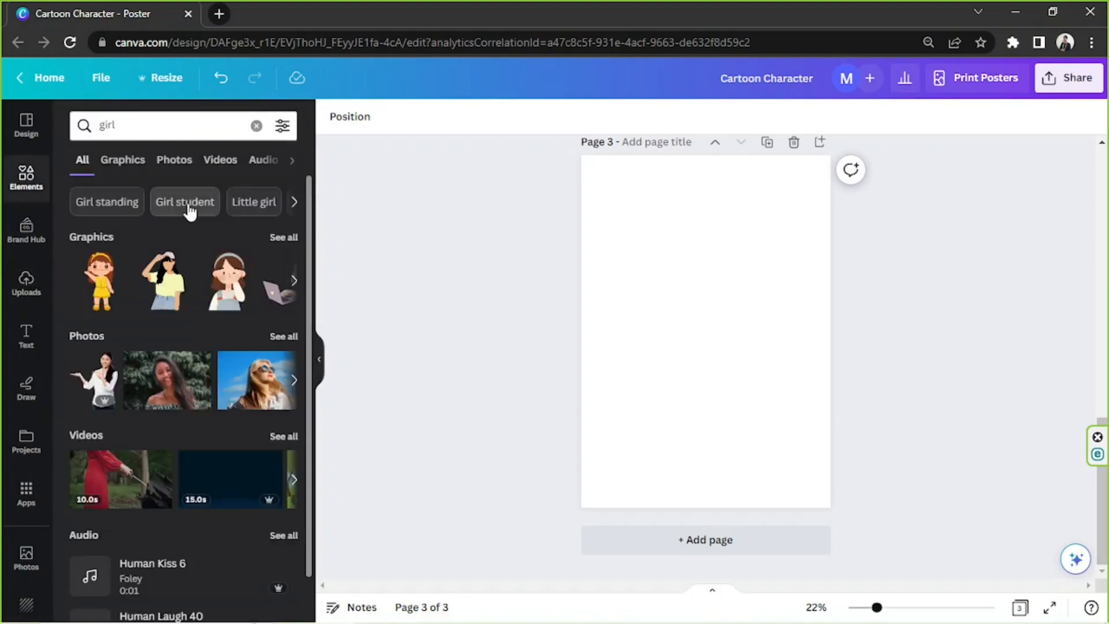
left_click(182, 166)
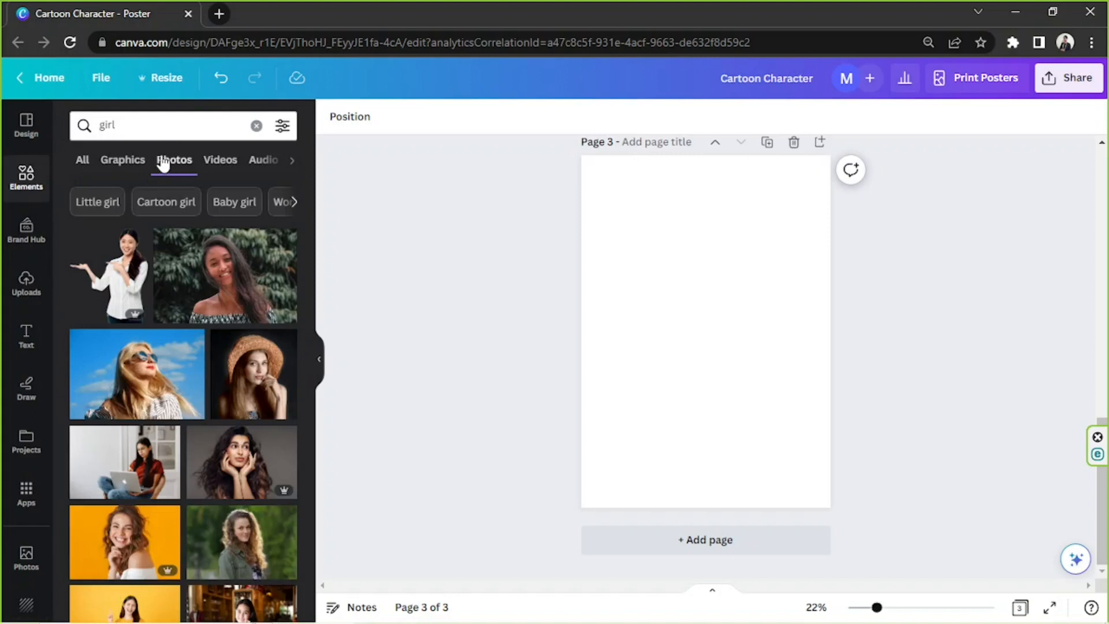
scroll(177, 229, "down", 3)
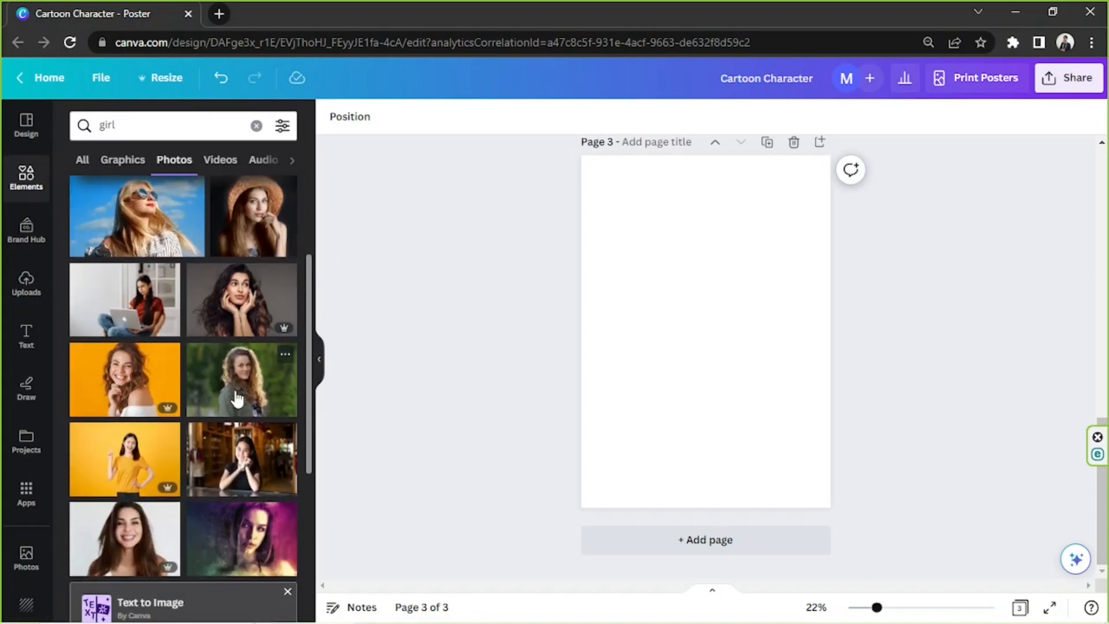
left_click(237, 400)
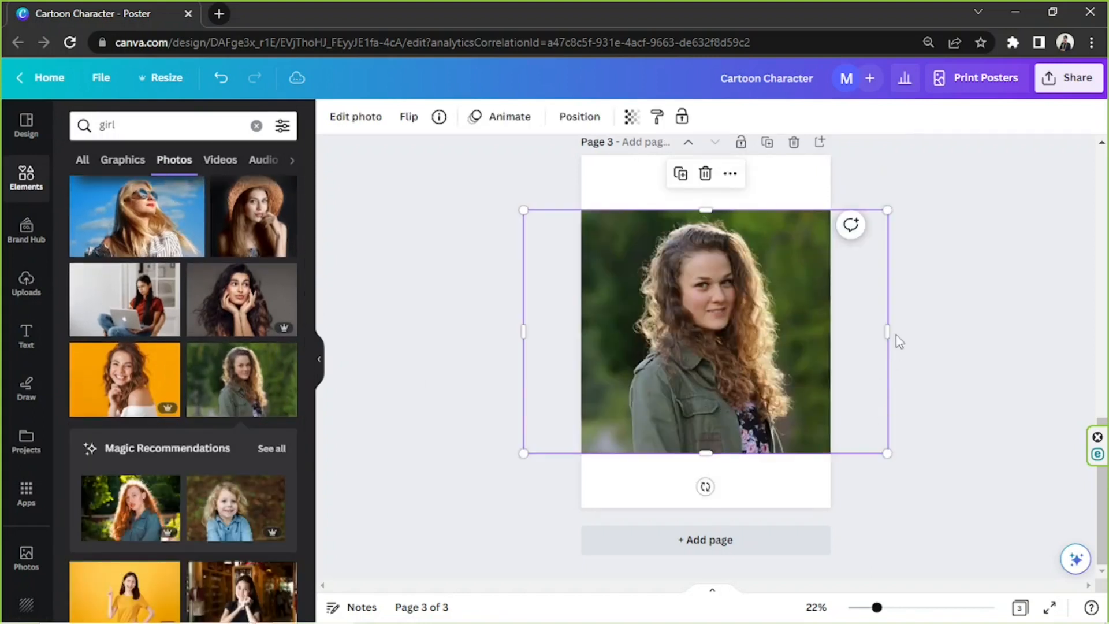
Crop both sides of the woman's photo so it fits within the page width, and centre it horizontally
left_click_drag(876, 330, 818, 330)
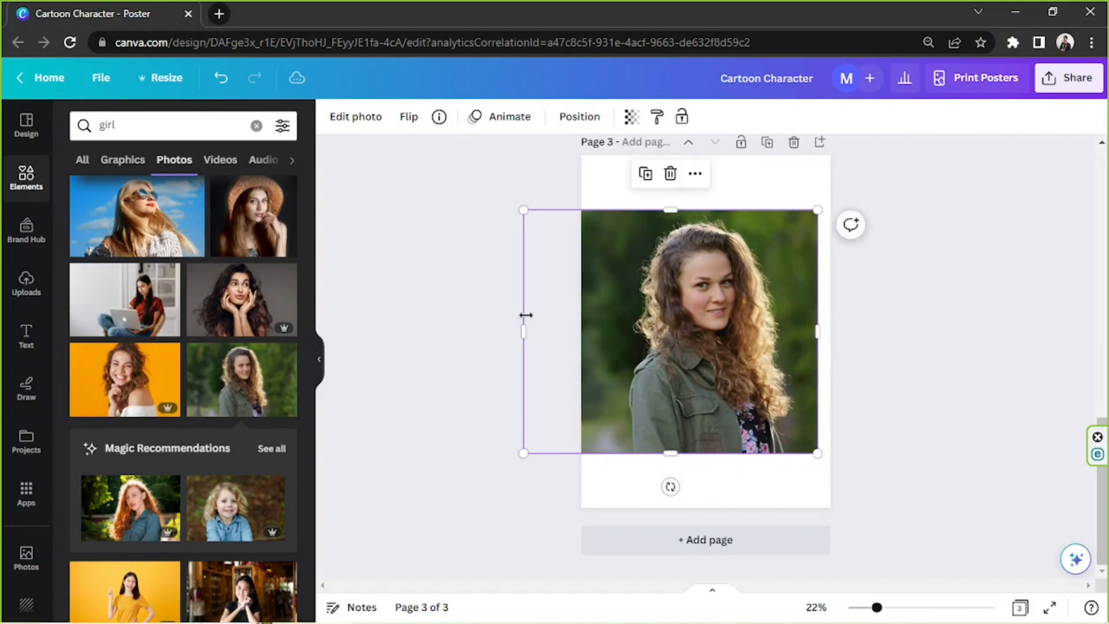
left_click_drag(524, 333, 601, 331)
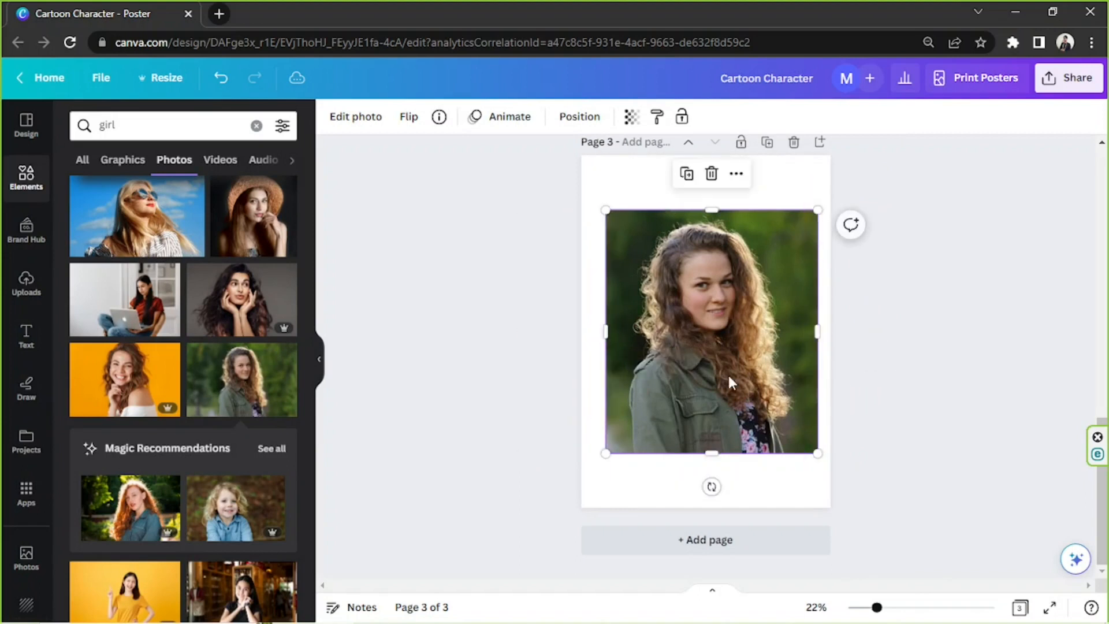
left_click_drag(726, 372, 719, 372)
left_click(867, 384)
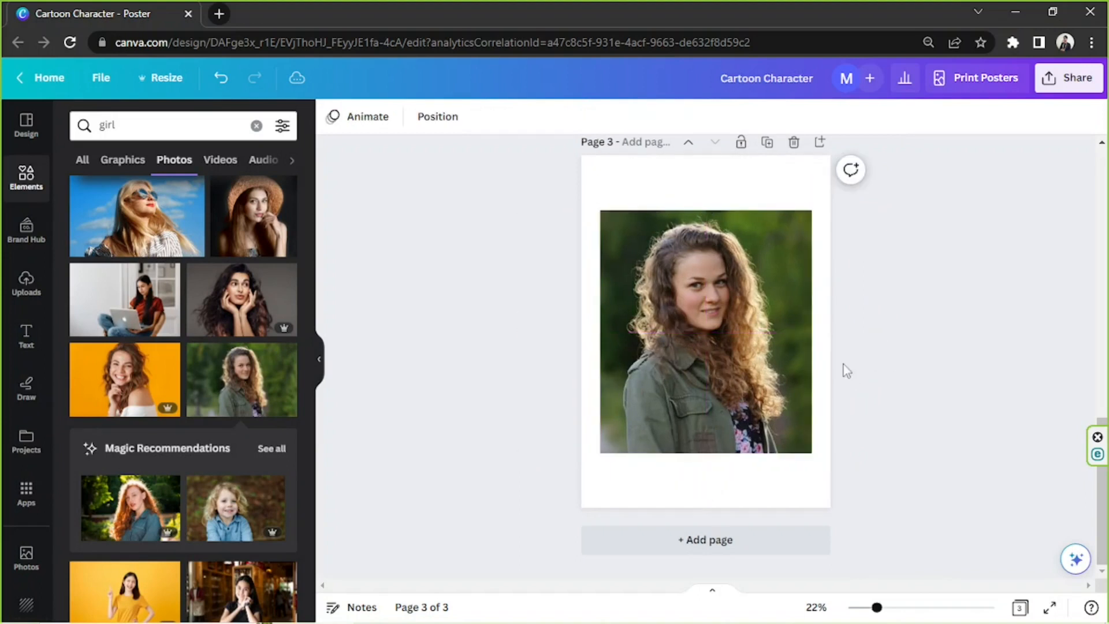
left_click(785, 339)
left_click_drag(811, 331, 730, 329)
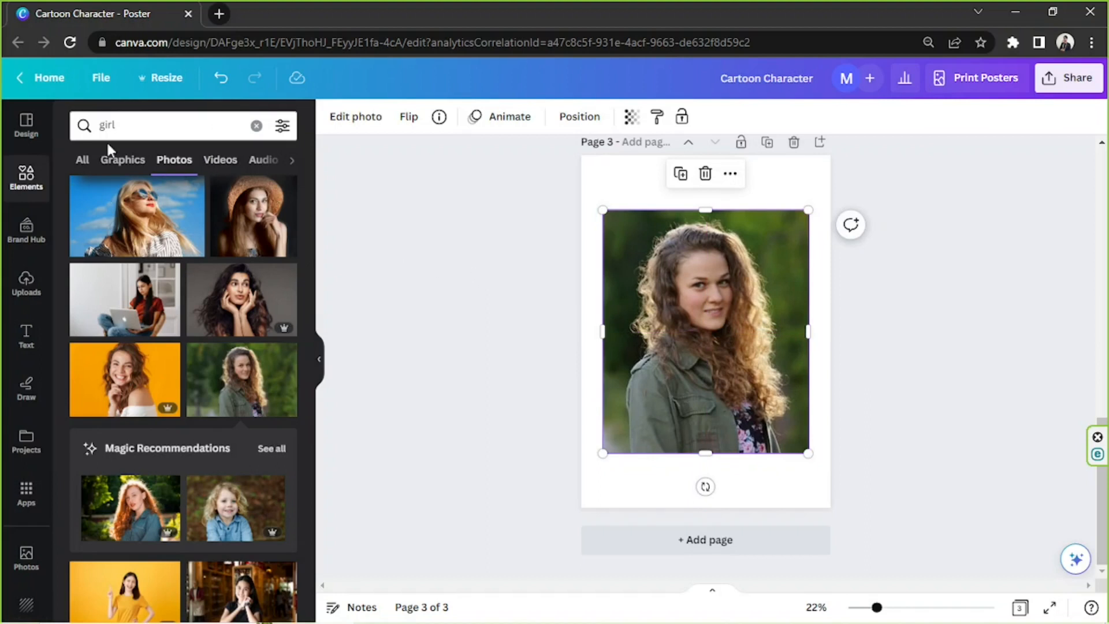
Search the element graphics for "splatter" and place a slightly reduced dotted splatter over the photo's lower-right corner
left_click(239, 127)
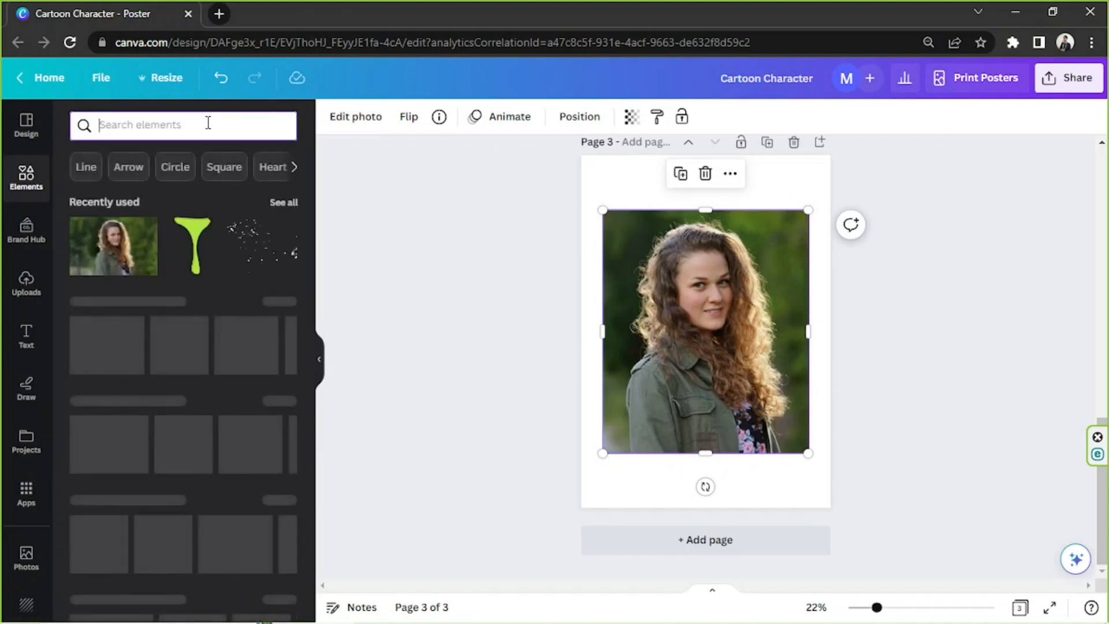
type("splatter")
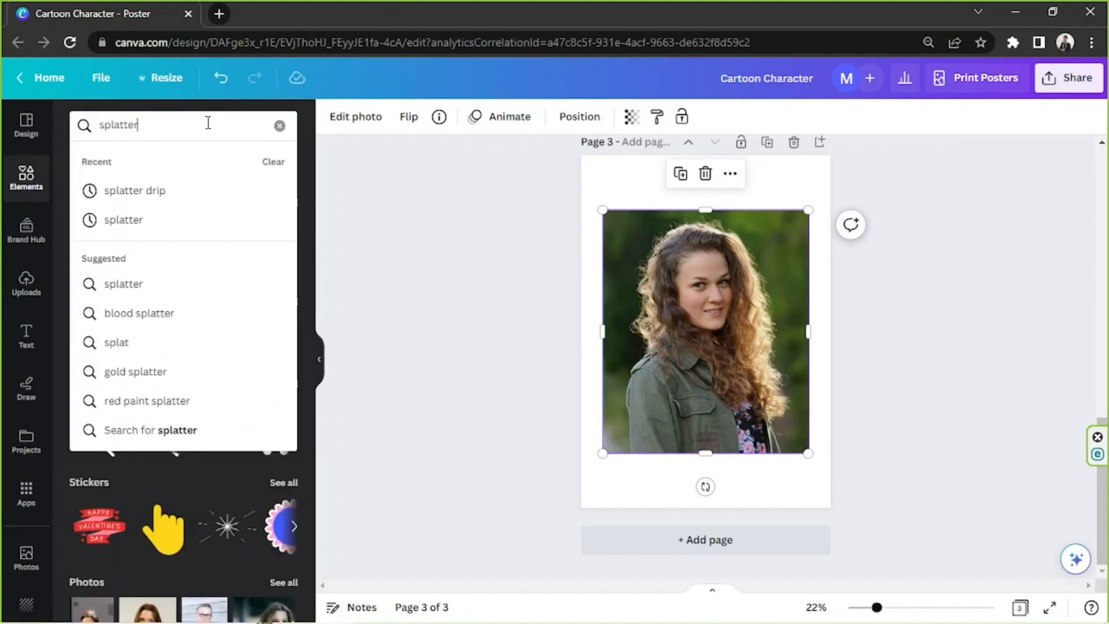
key("Return")
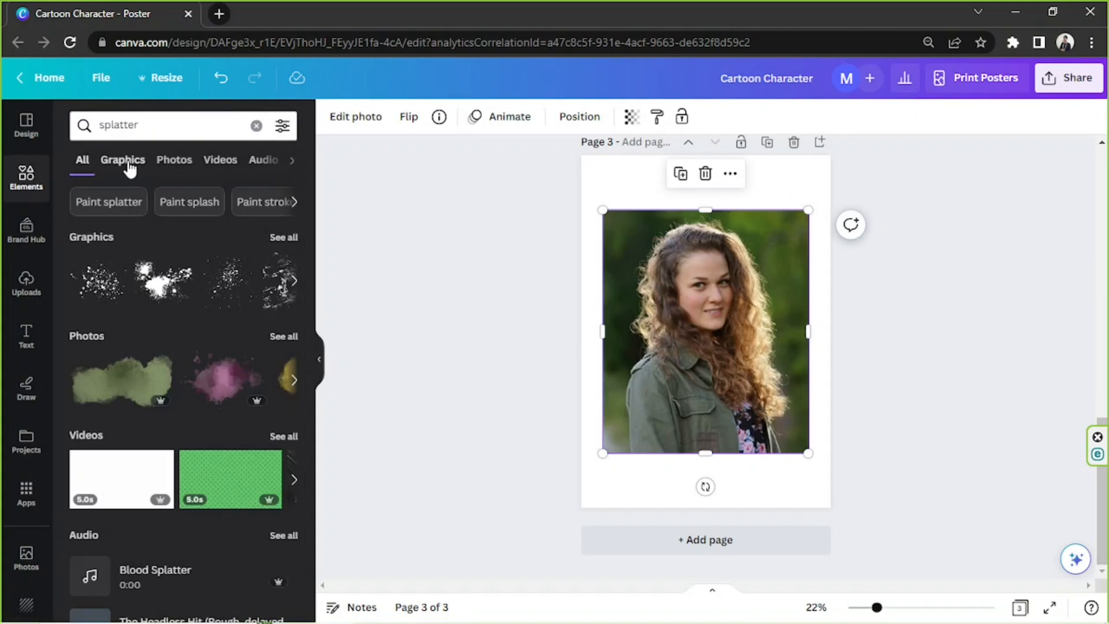
left_click(129, 167)
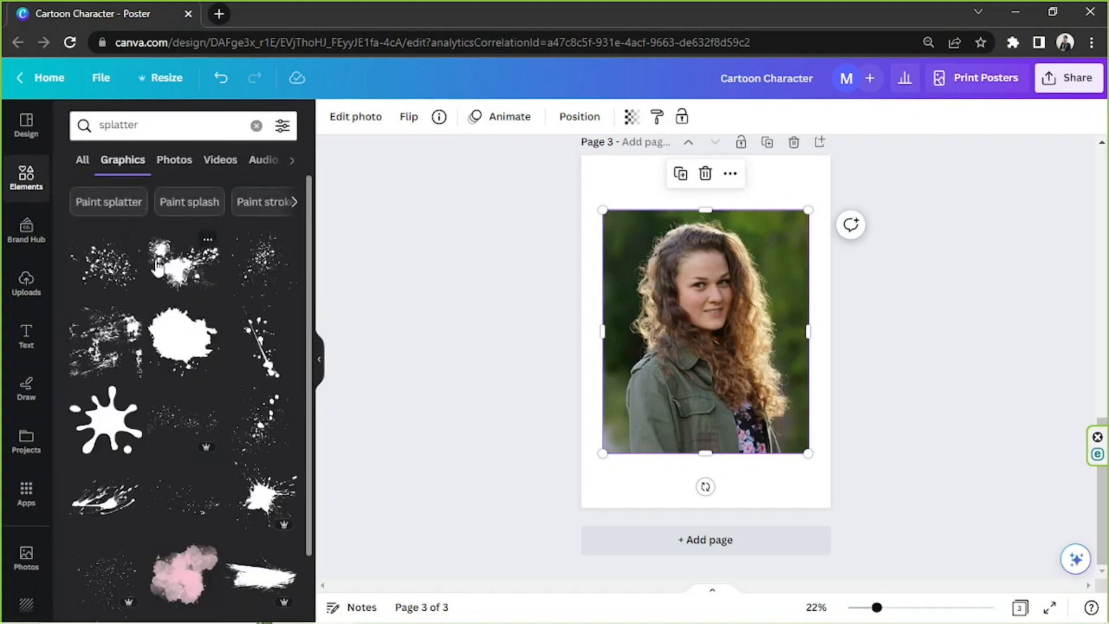
left_click_drag(99, 274, 718, 398)
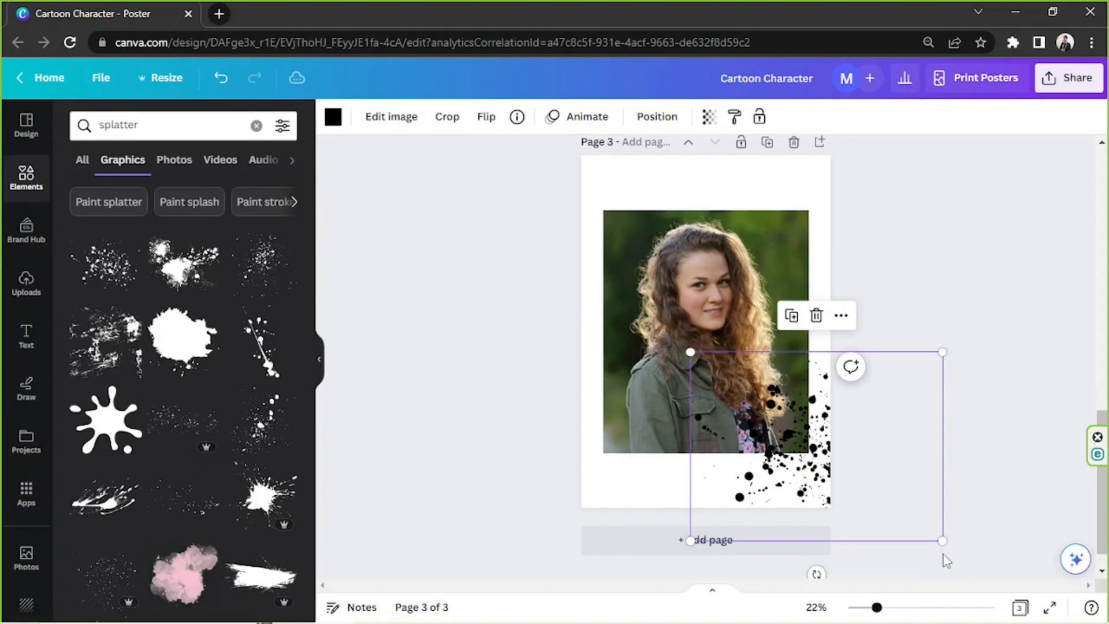
left_click_drag(943, 541, 897, 508)
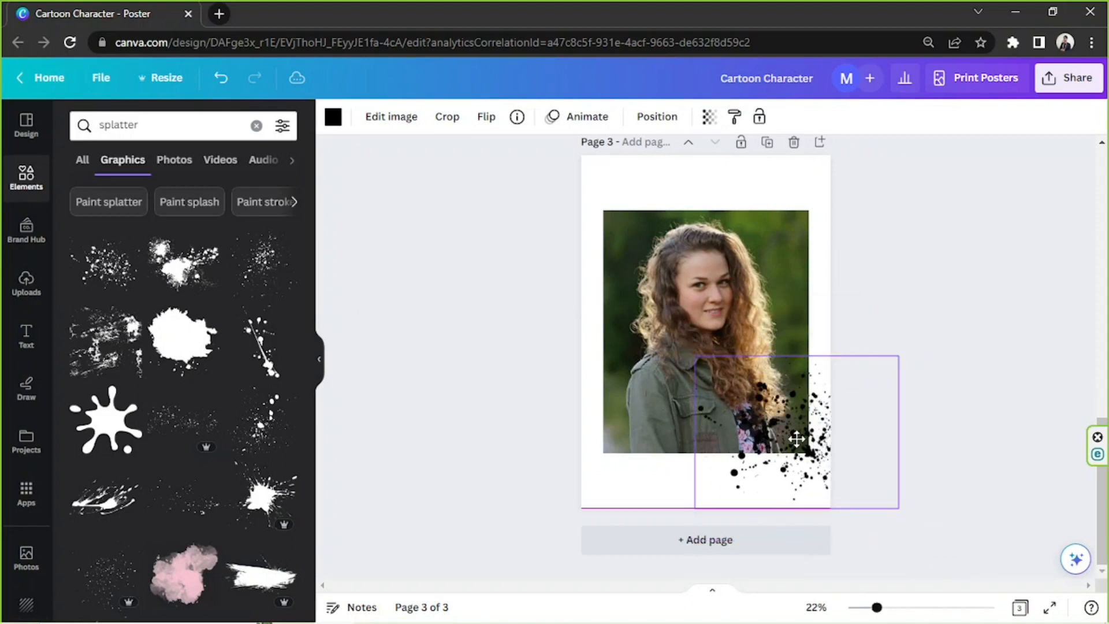
Recolour the lower-right splatter white, shrink it slightly and shift it further onto the photo's corner
left_click(333, 116)
scroll(226, 352, "down", 3)
left_click(287, 430)
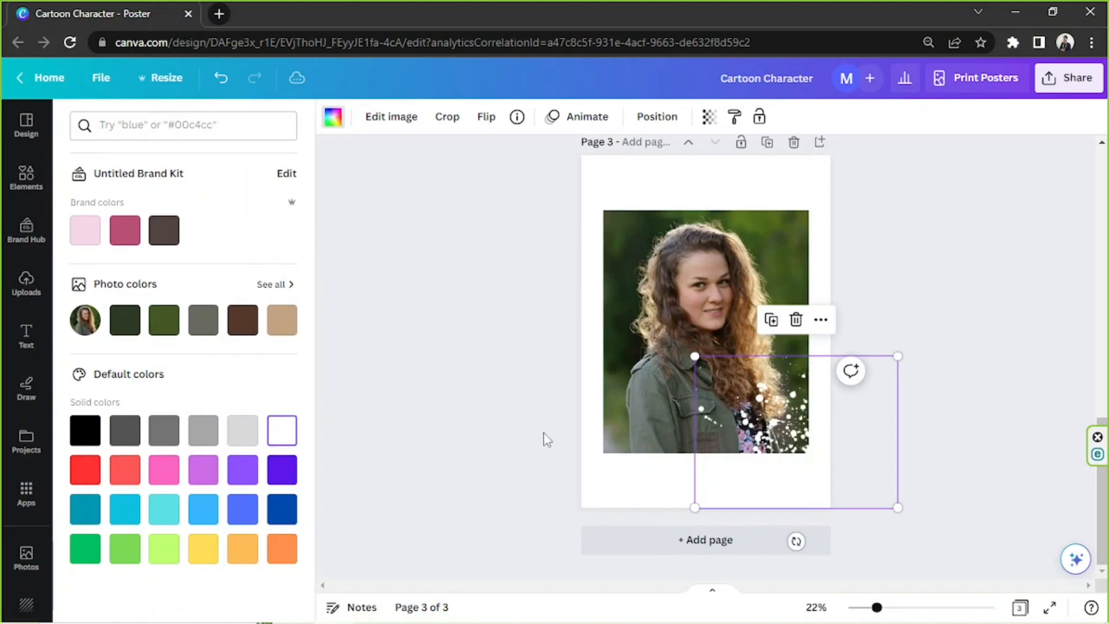
left_click(861, 382)
mouse_move(897, 507)
left_mouse_down()
mouse_move(859, 483)
mouse_move(890, 506)
left_mouse_up()
left_click_drag(788, 441, 785, 434)
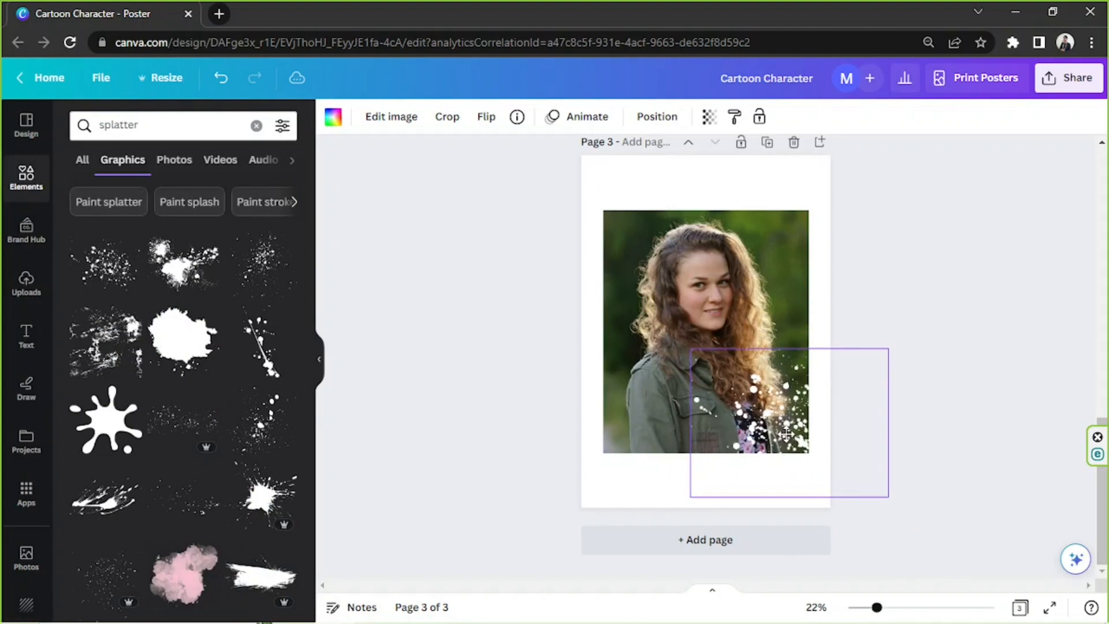
Add a second dotted splatter, colour it white, and rotate and position it over the photo's upper-left corner
left_click(107, 271)
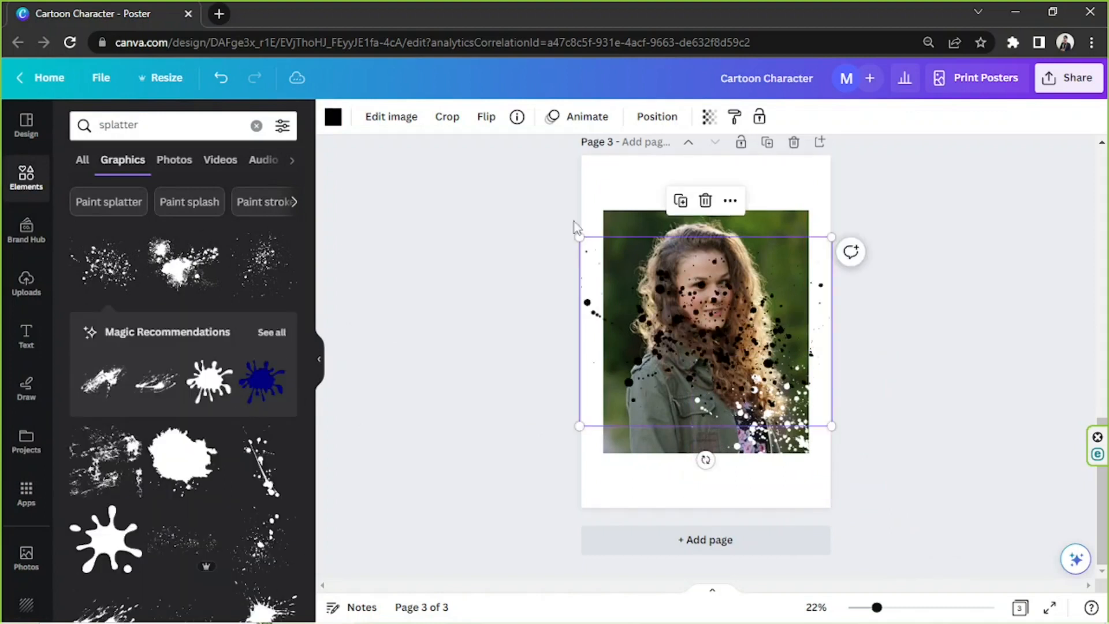
left_click(333, 116)
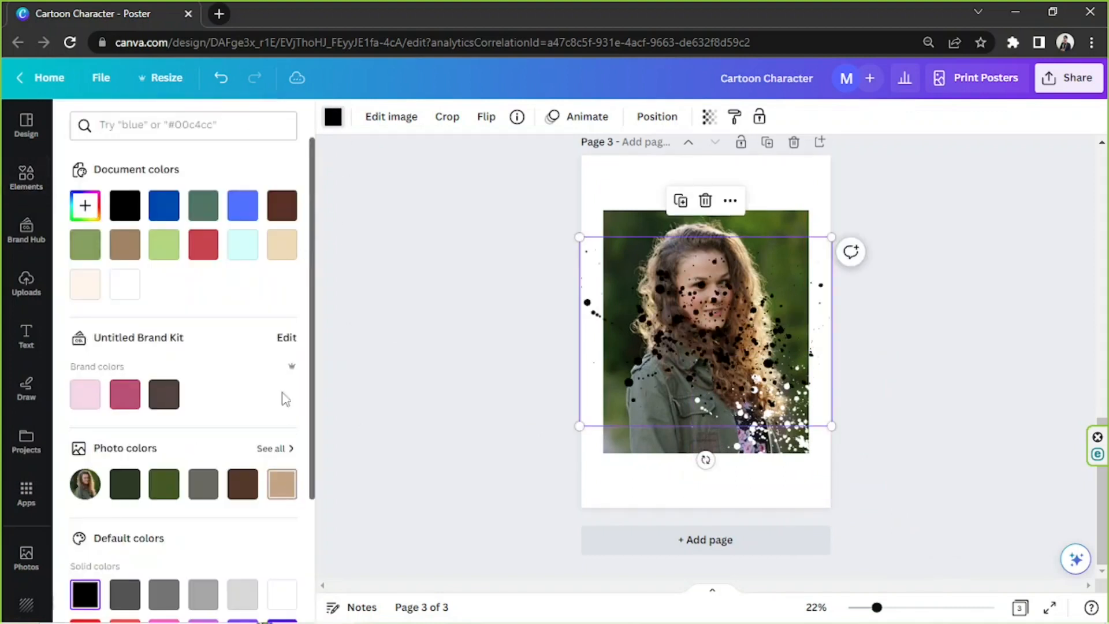
scroll(285, 398, "down", 2)
left_click(282, 513)
left_click_drag(679, 346, 561, 207)
left_click_drag(747, 193, 797, 103)
left_click_drag(636, 186, 626, 225)
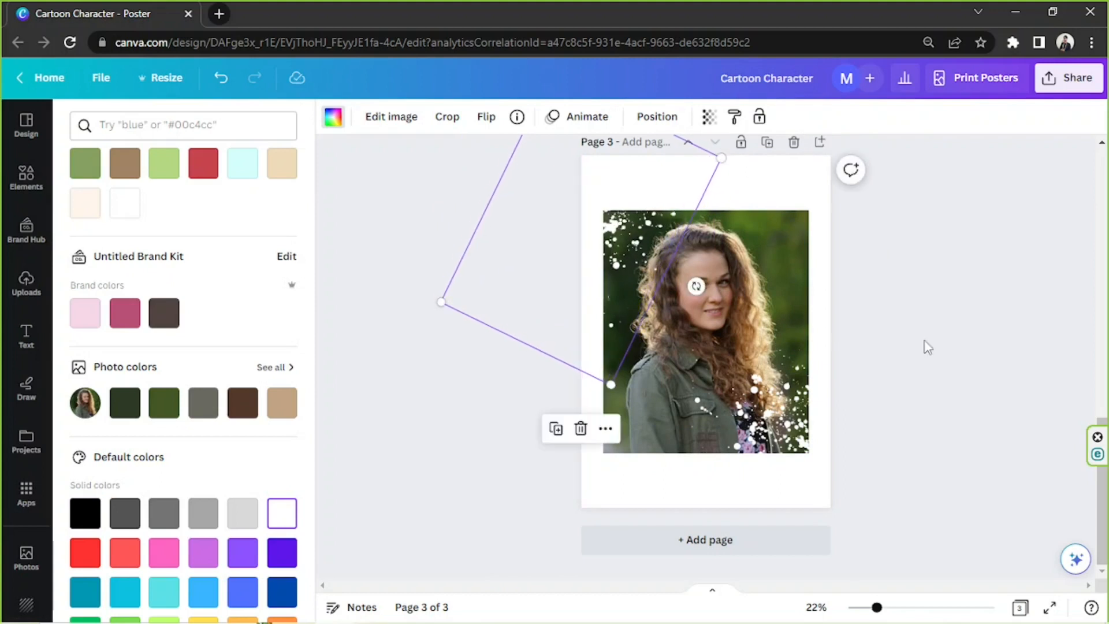
left_click(490, 328)
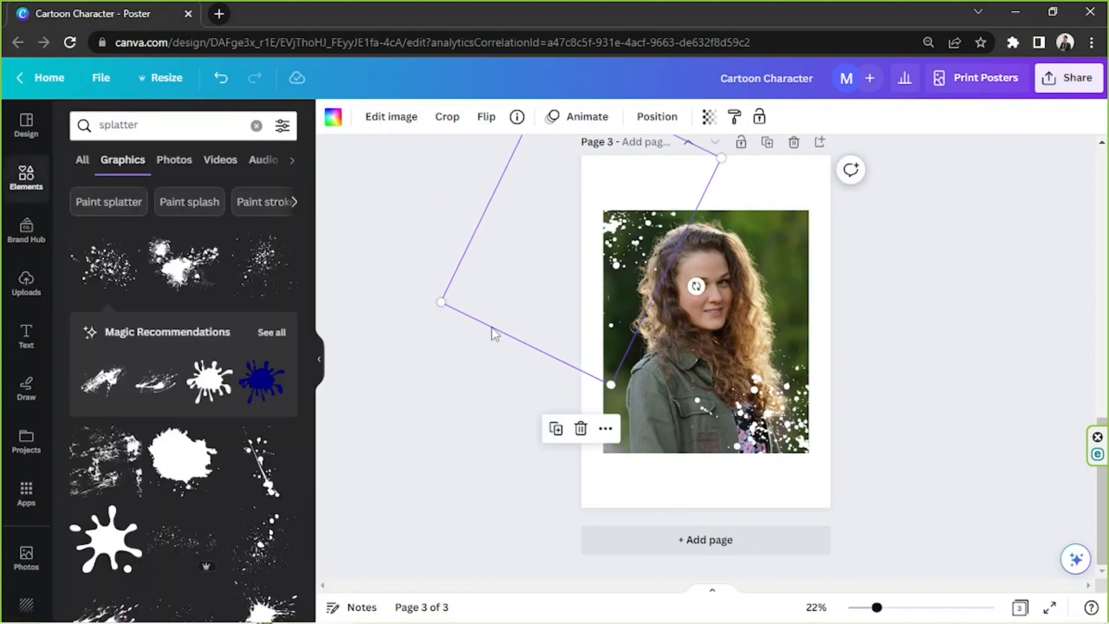
Add a third dotted splatter, rotate it over the photo's upper-right corner and colour it white
left_click(86, 263)
left_click_drag(774, 445, 844, 271)
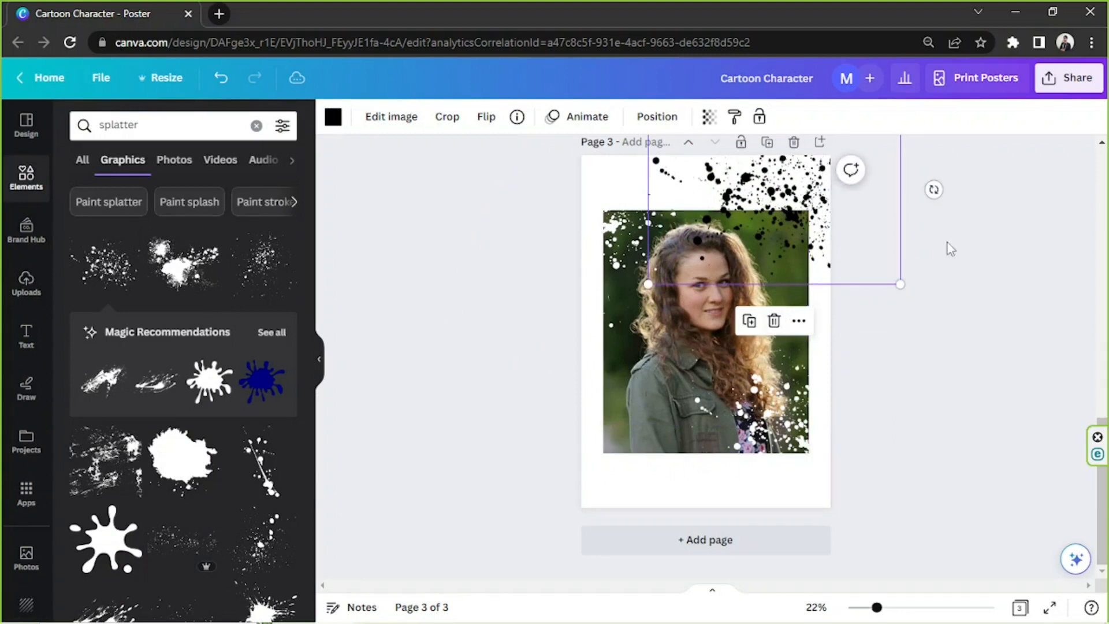
left_click_drag(934, 189, 827, 346)
left_click_drag(811, 222, 815, 219)
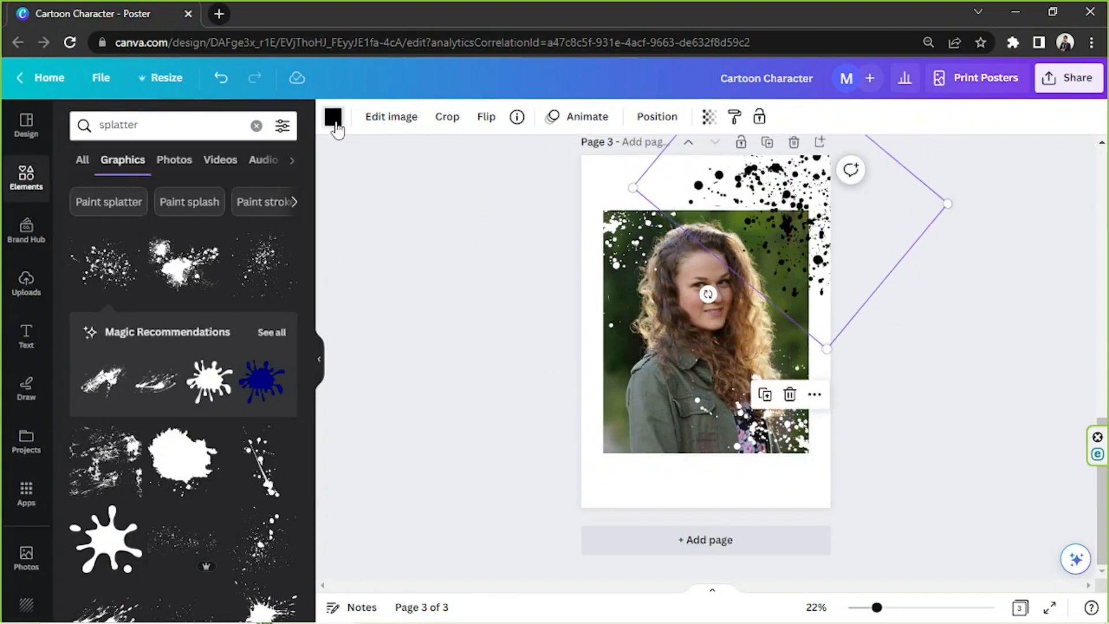
left_click(333, 117)
scroll(258, 355, "down", 3)
left_click(282, 432)
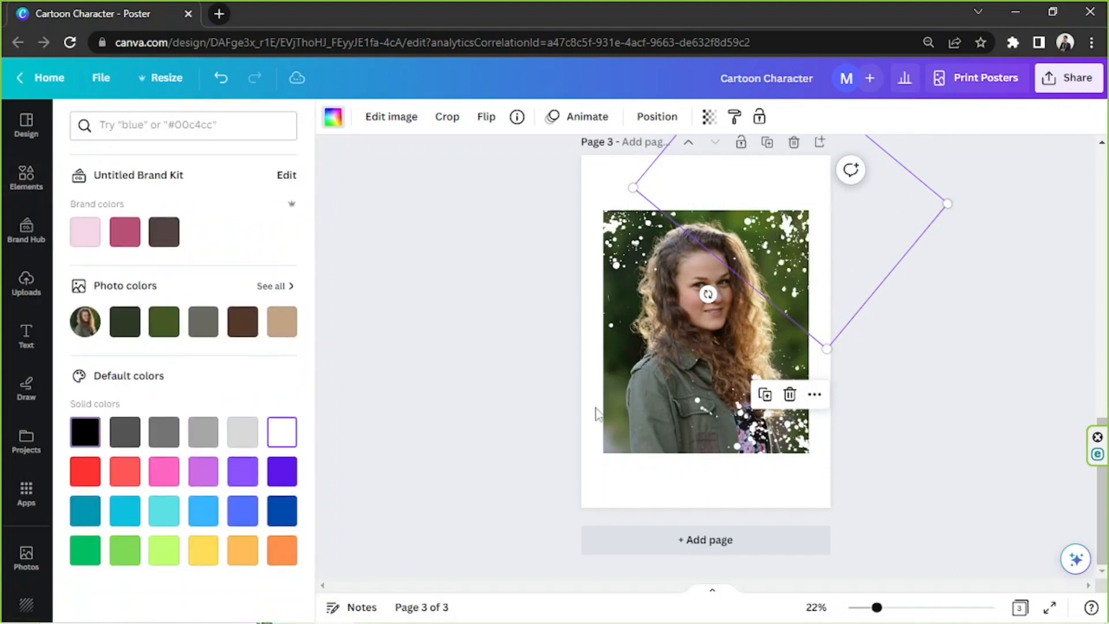
key("Escape")
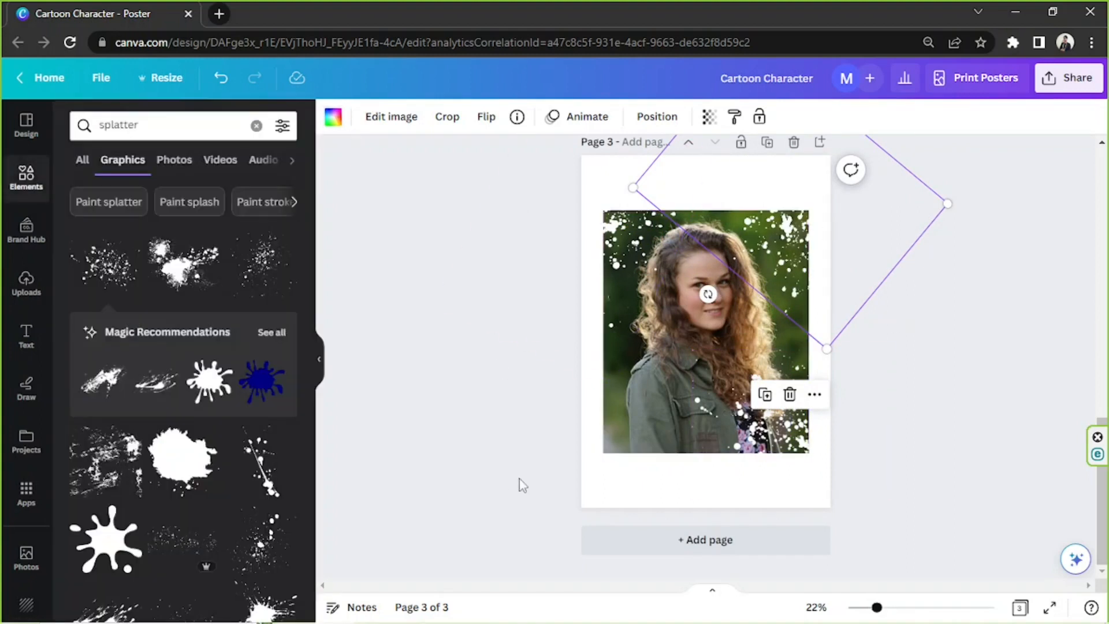
Add a fourth dotted splatter over the photo's lower-left corner and colour it white
left_click(164, 266)
left_click_drag(667, 335, 596, 384)
left_click(333, 117)
scroll(298, 407, "down", 3)
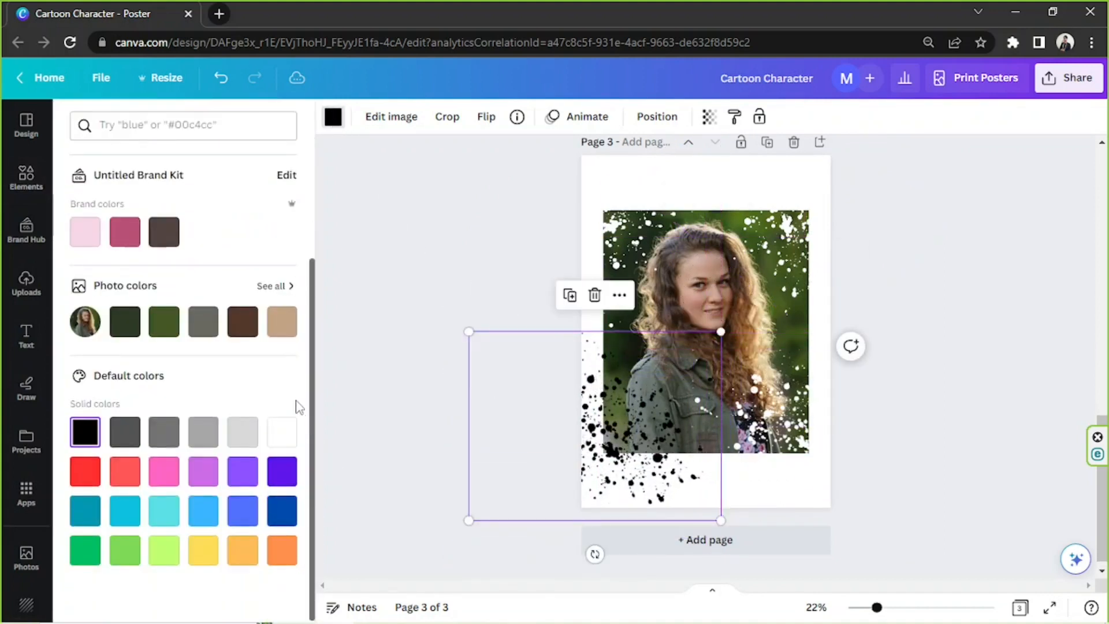
left_click(290, 433)
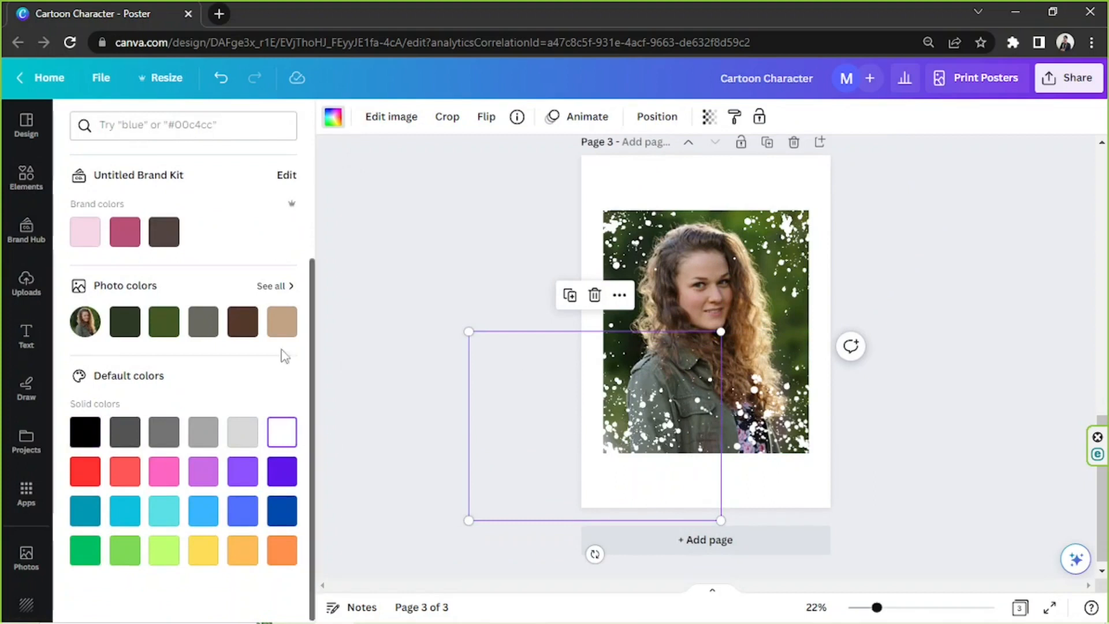
key("Escape")
Place another dotted splatter over the middle of the photo's left edge, colour it white and deselect it
key("ctrl+z")
key("ctrl+z")
key("ctrl+z")
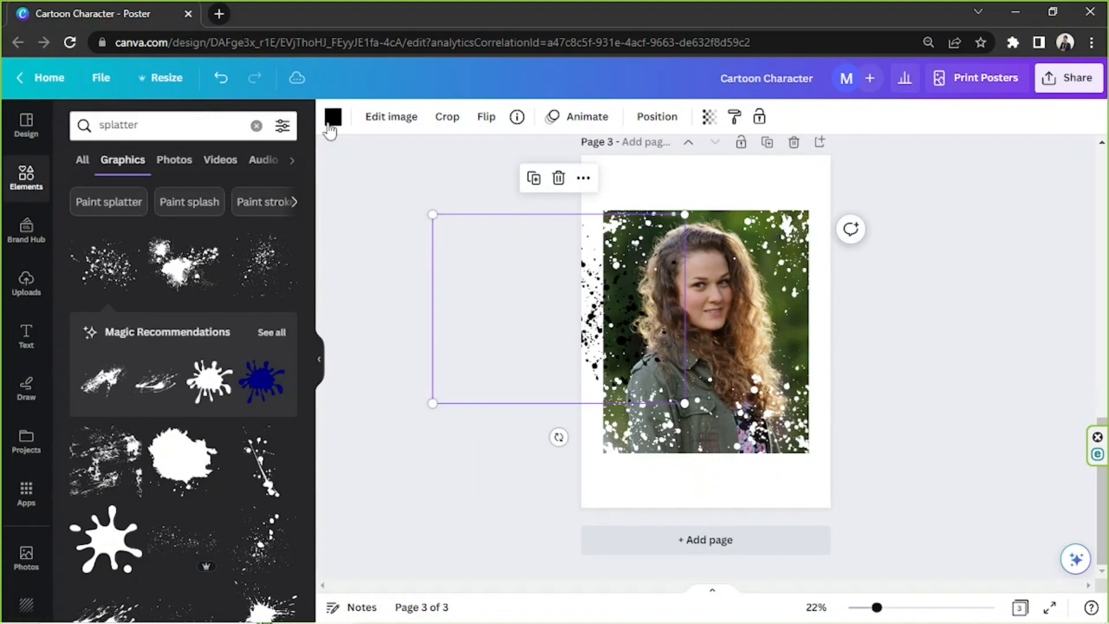
left_click(333, 116)
scroll(283, 416, "down", 3)
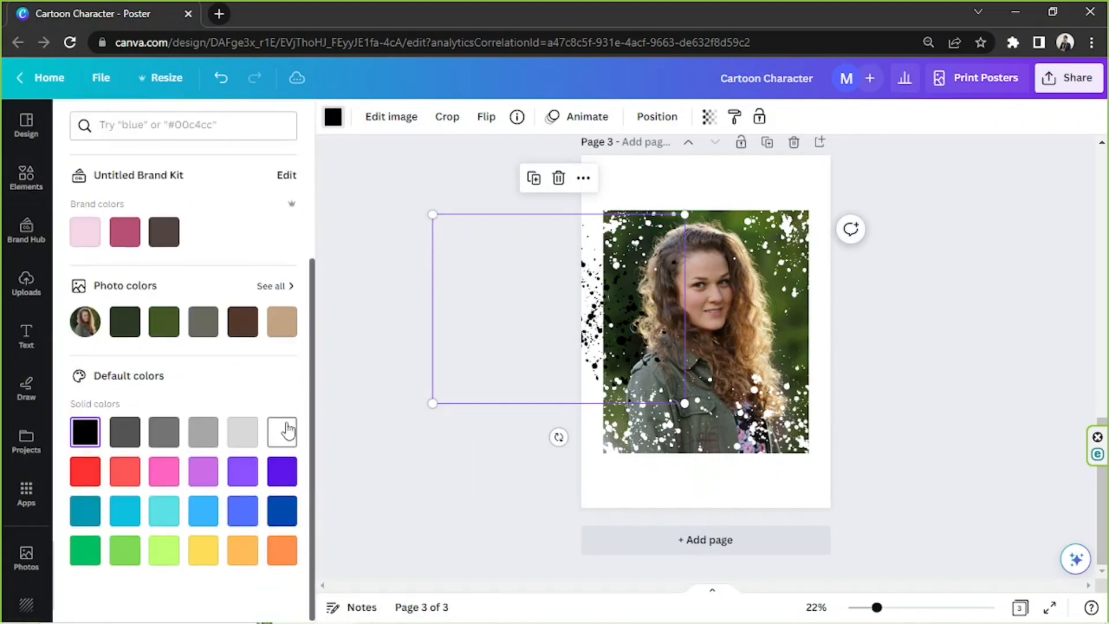
left_click(287, 430)
key("Escape")
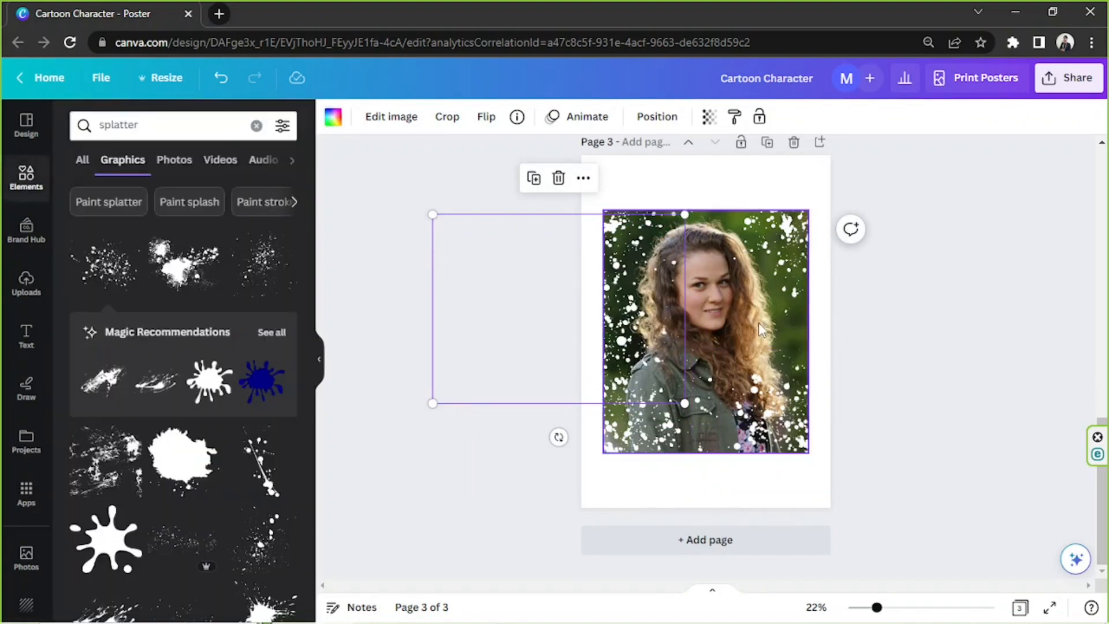
left_click(959, 326)
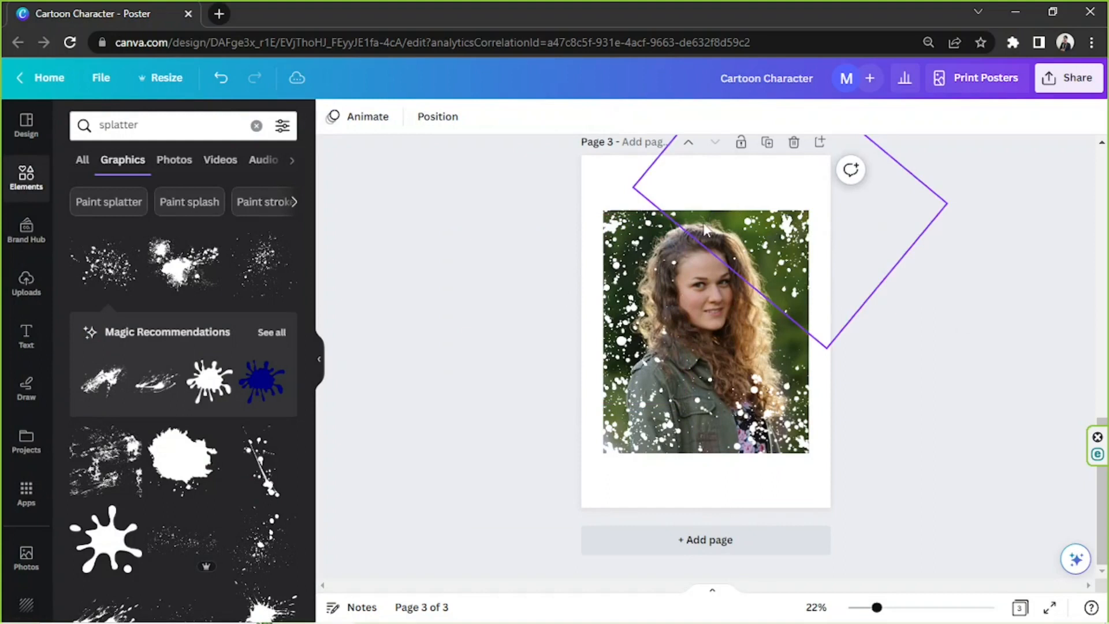
Remove the background from the woman's photo with BG Remover
left_click(728, 347)
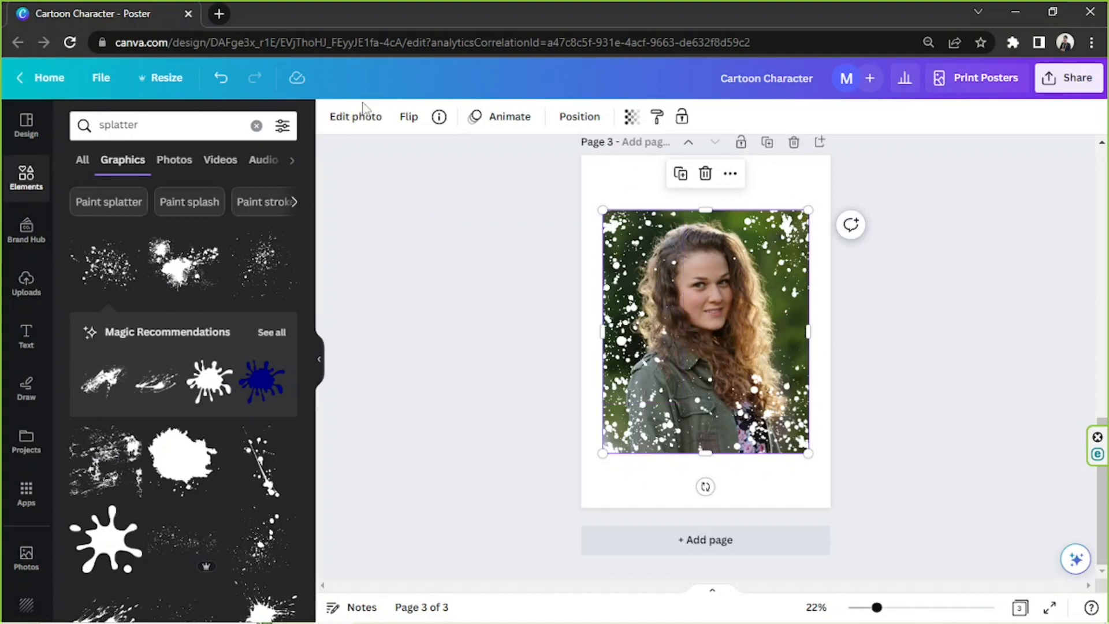
left_click(359, 121)
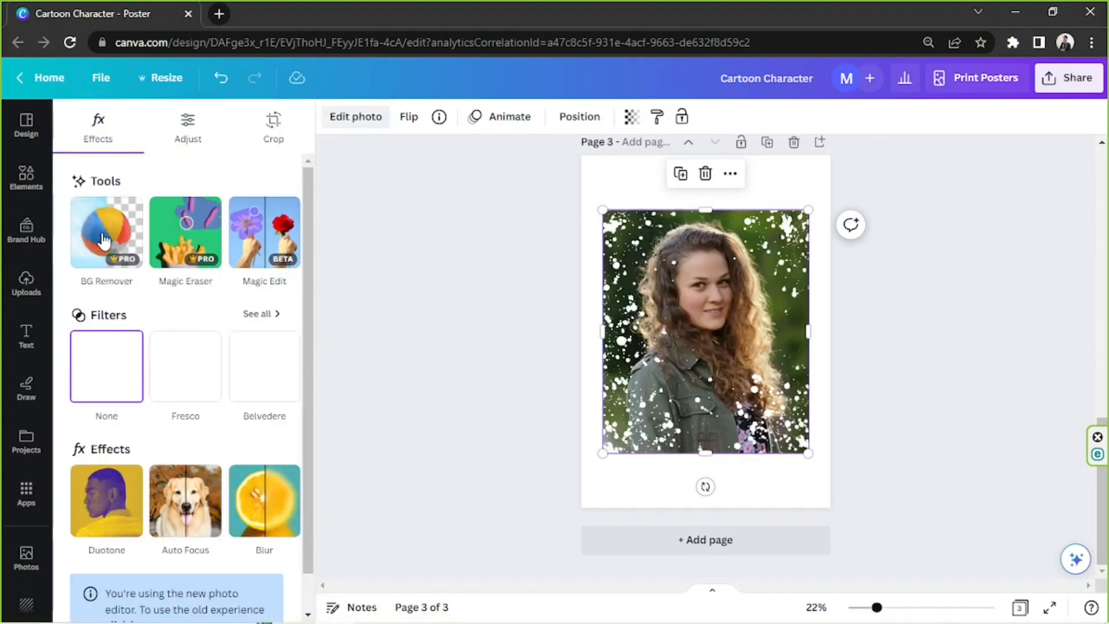
left_click(104, 240)
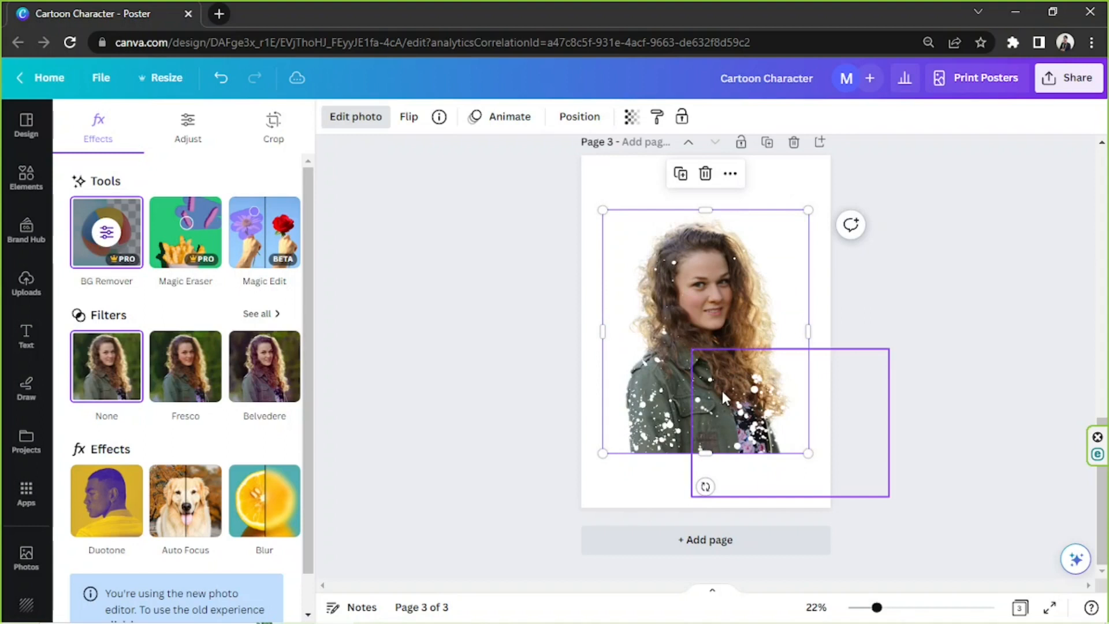
left_click(481, 368)
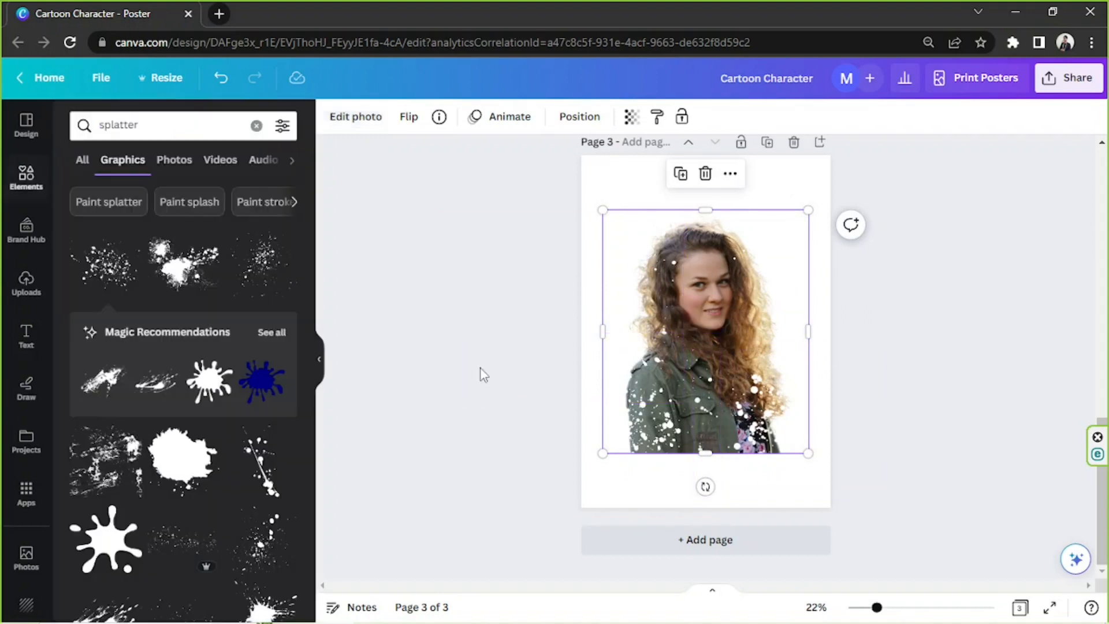
Move the dotted splatter from the woman's left edge down over the lower edge of her jacket
mouse_move(620, 338)
left_mouse_down()
mouse_move(629, 341)
mouse_move(615, 338)
left_mouse_up()
left_click(492, 296)
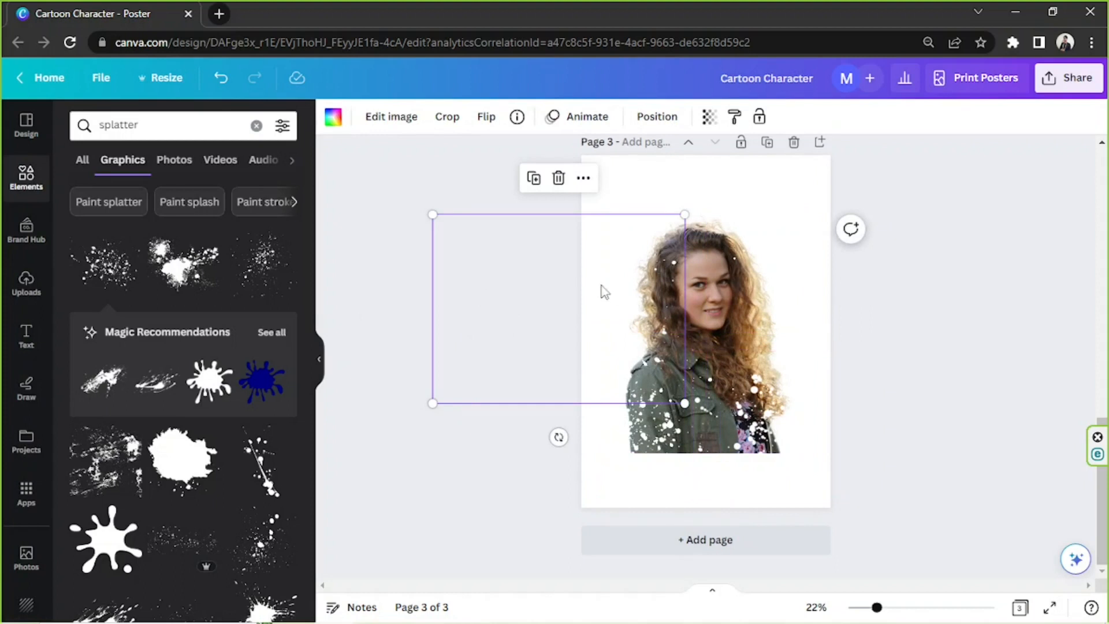
left_click_drag(537, 294, 726, 484)
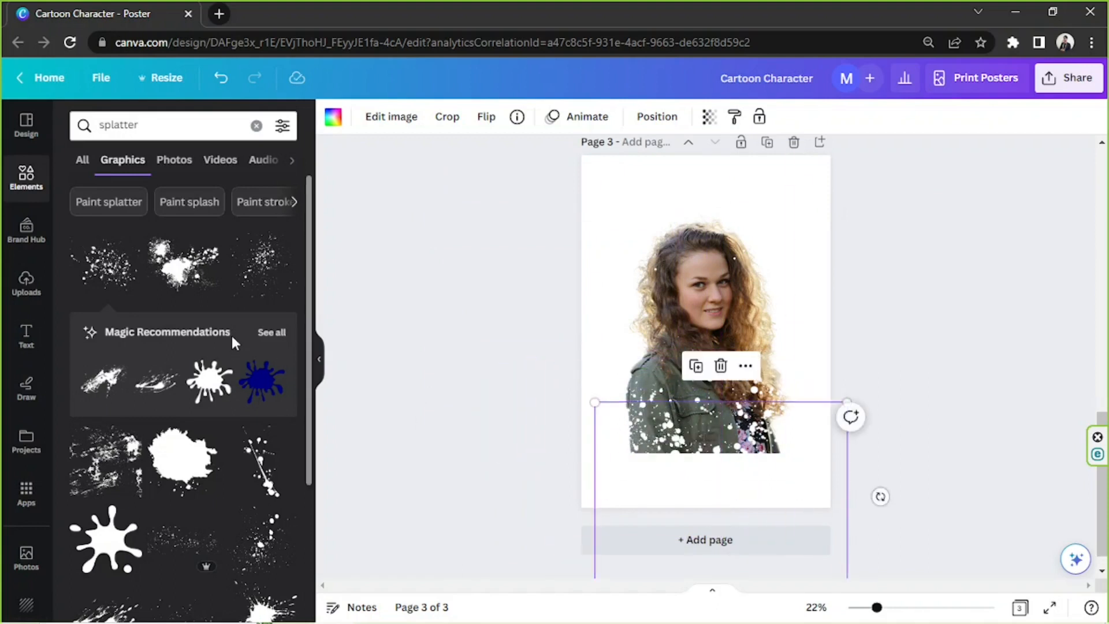
Add a fine dotted splatter, colour it white and place it over the right side of the woman's hair
left_click(291, 284)
left_click(332, 116)
scroll(185, 347, "down", 3)
left_click(281, 431)
left_click_drag(722, 312, 830, 268)
left_click(26, 176)
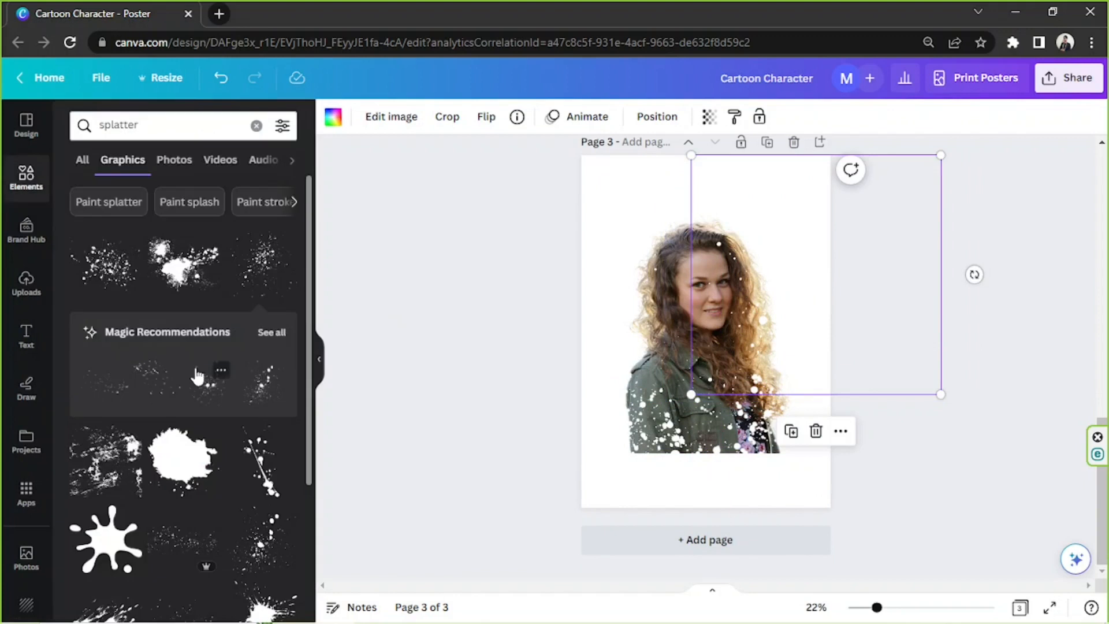
Add another fine dotted splatter, rotate it over the left side of the woman's hair and shoulder and colour it white
left_click(263, 263)
left_click_drag(703, 328, 563, 344)
left_click_drag(564, 501, 570, 300)
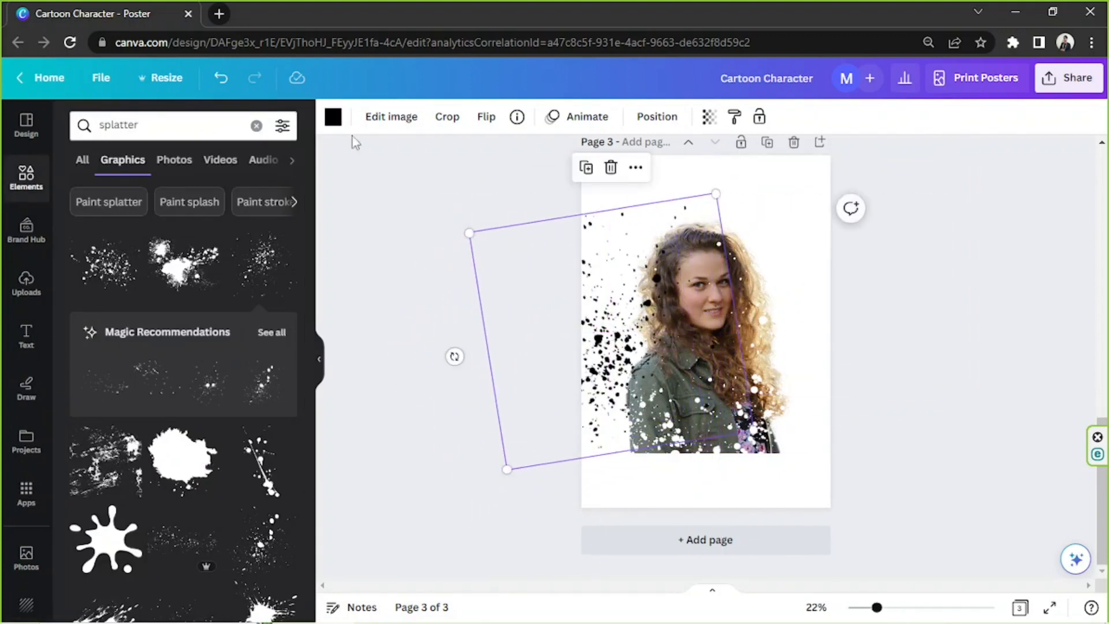
left_click(332, 116)
scroll(288, 416, "down", 3)
left_click(282, 432)
left_click_drag(674, 330, 666, 363)
left_click(333, 116)
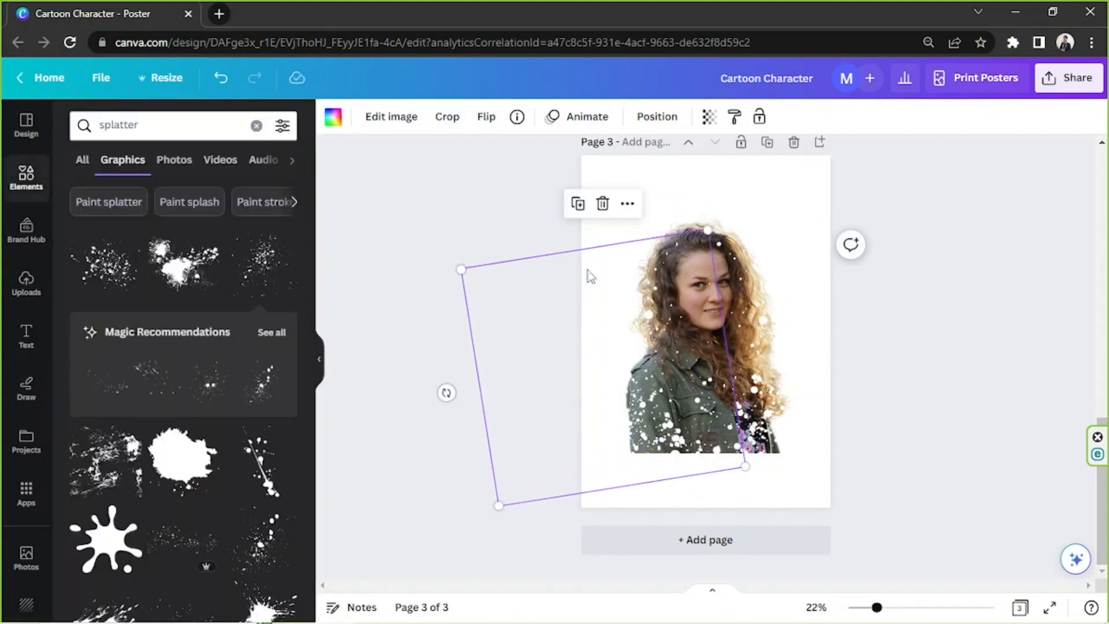
Trim the inner side of that splatter so it covers less of the woman's face, and deselect it
left_click_drag(718, 234, 746, 256)
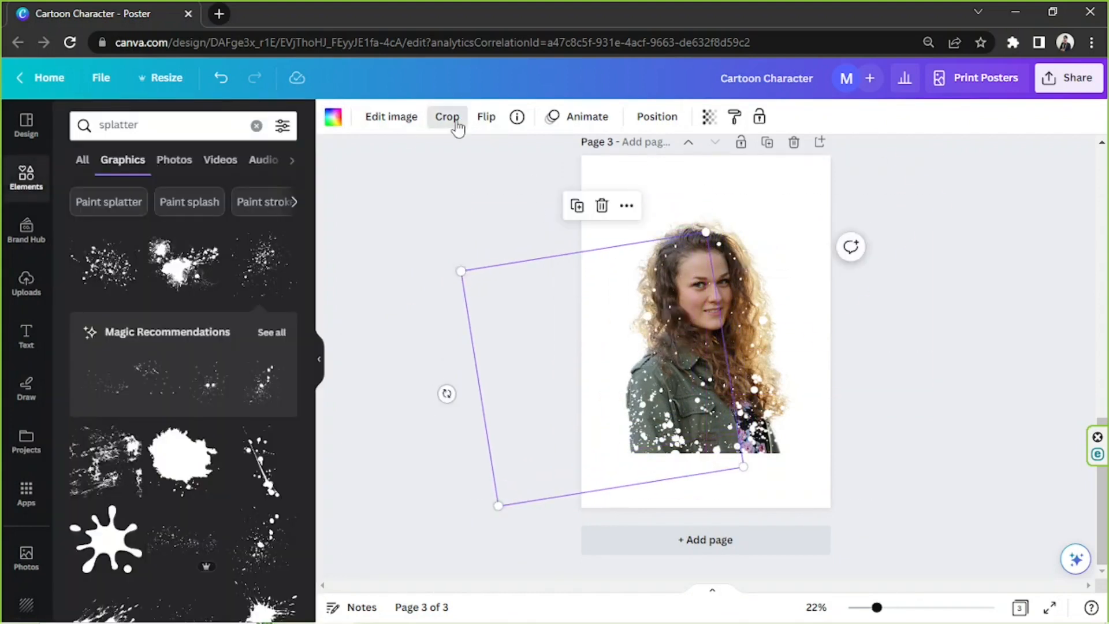
left_click(447, 116)
left_click(300, 134)
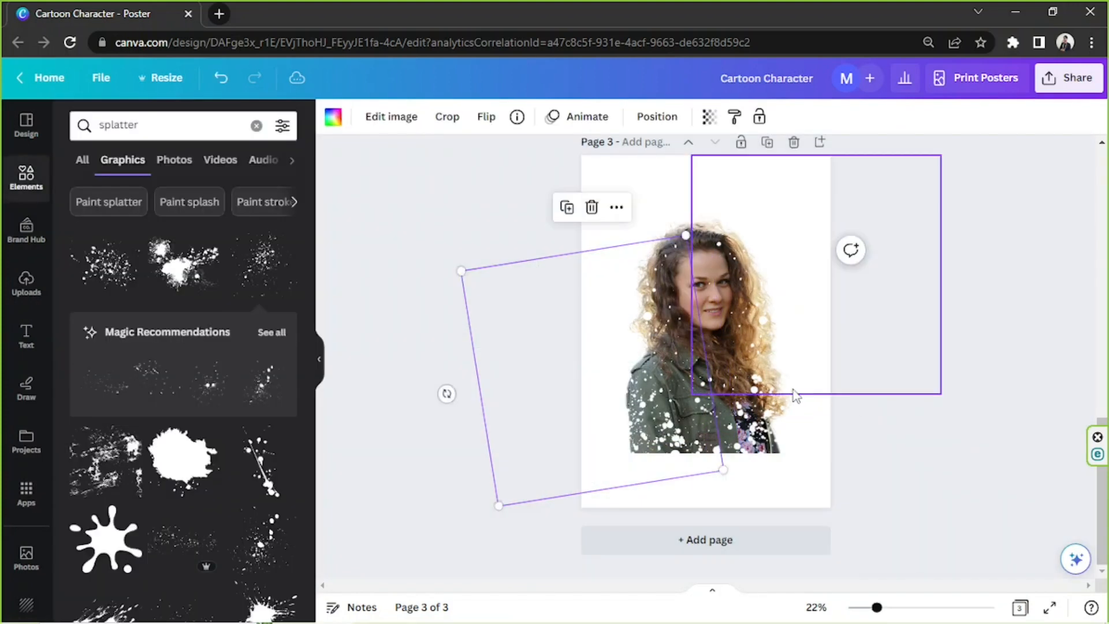
left_click(880, 468)
Select every element on the page, move them all slightly upward together and deselect them
scroll(221, 351, "down", 3)
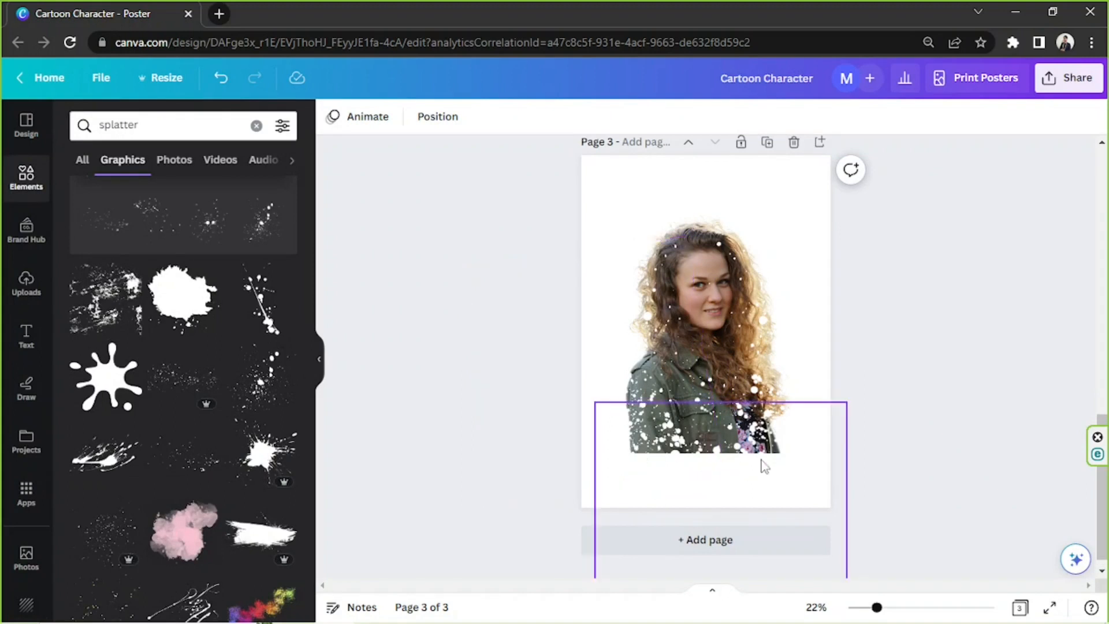
left_click_drag(982, 503, 463, 144)
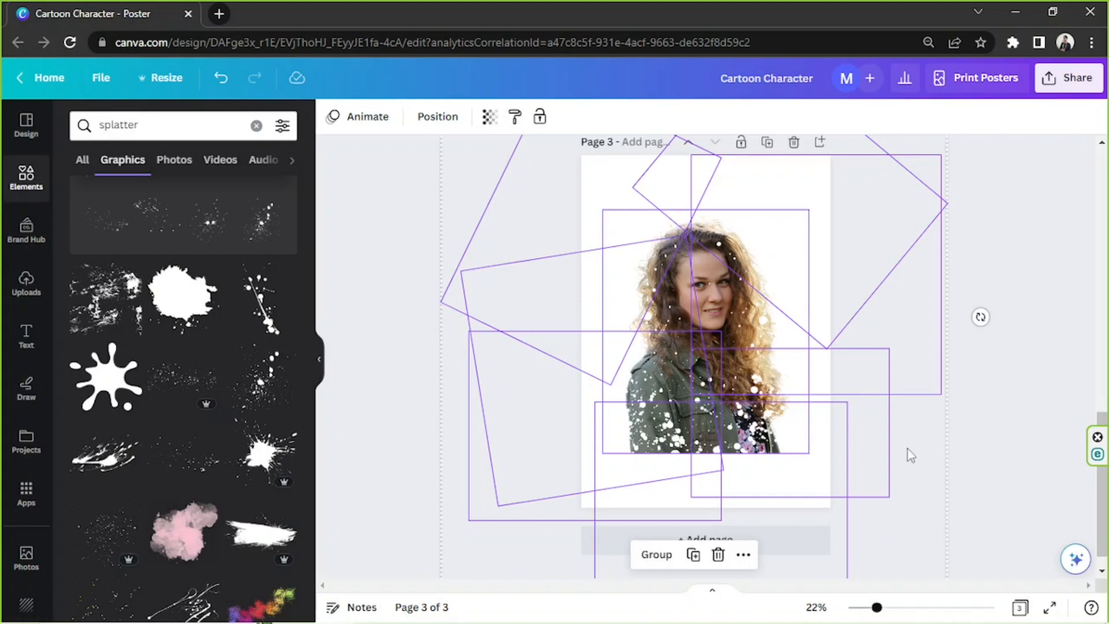
left_click(404, 358)
key("ctrl+a")
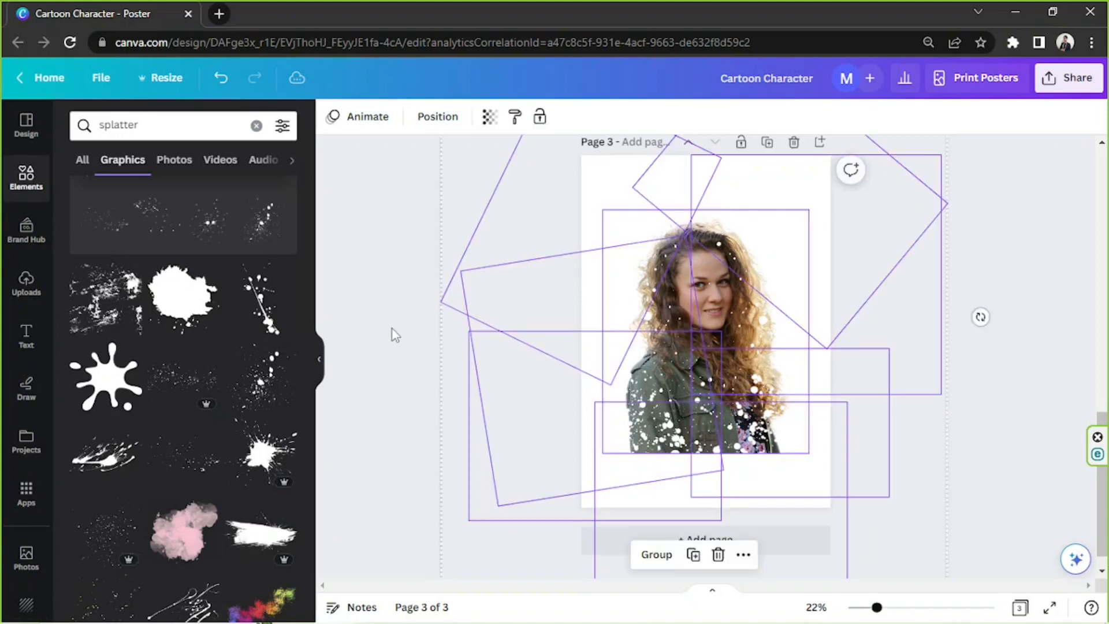
left_click_drag(719, 386, 723, 364)
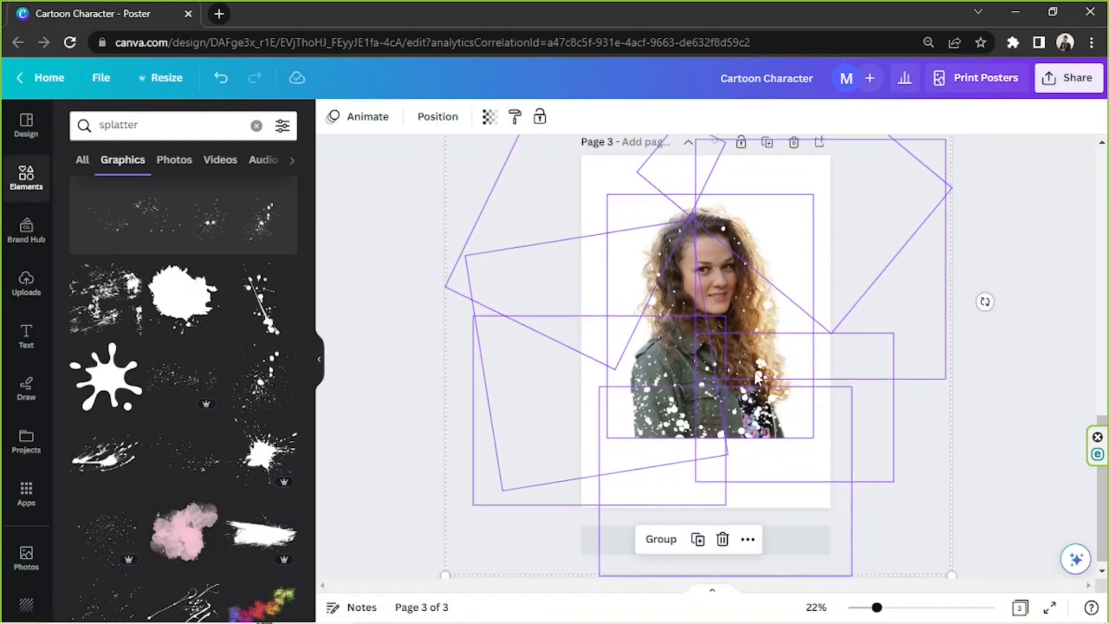
left_click(976, 458)
Add the dense brush-like splatter, colour it white and place it over the jacket's lower-right corner
scroll(235, 390, "down", 7)
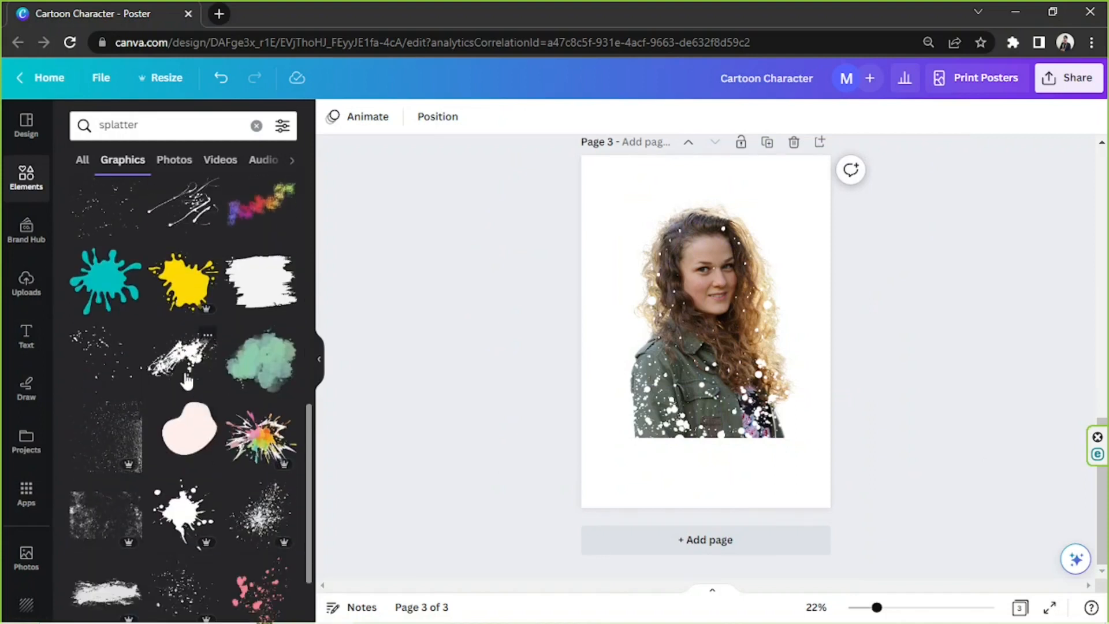
left_click(186, 379)
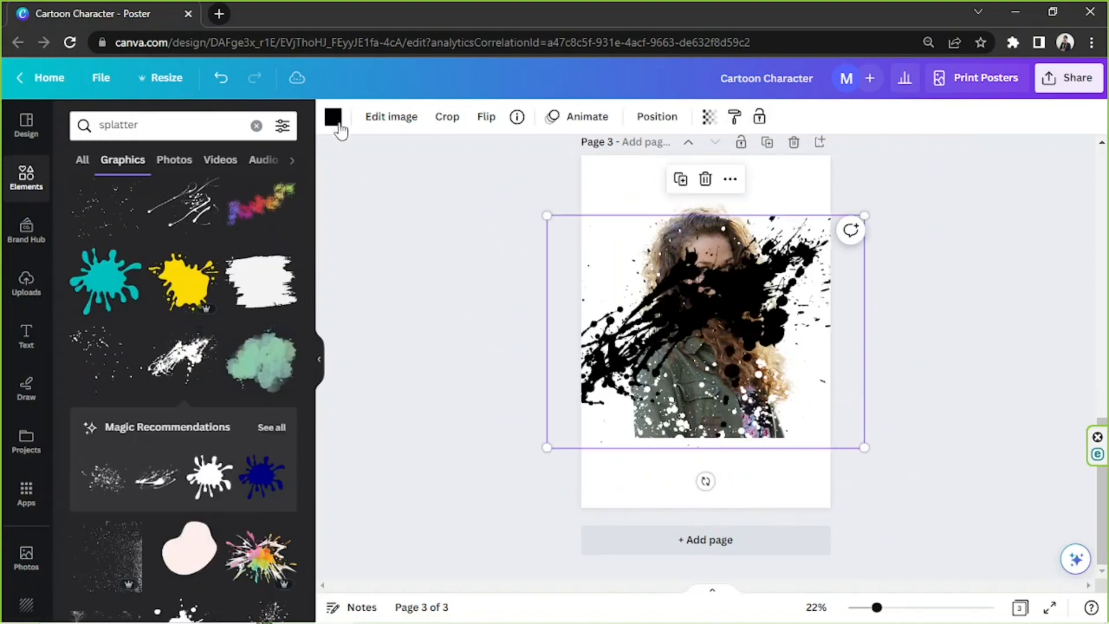
left_click(334, 119)
scroll(222, 333, "down", 3)
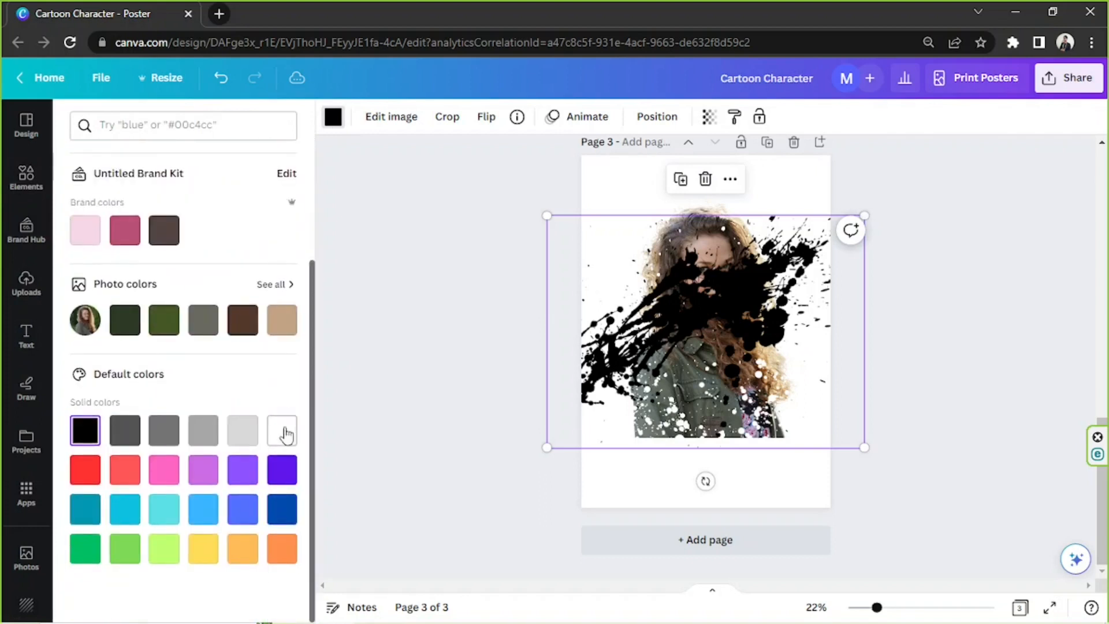
left_click(283, 432)
left_click_drag(784, 353, 893, 443)
left_click(523, 339)
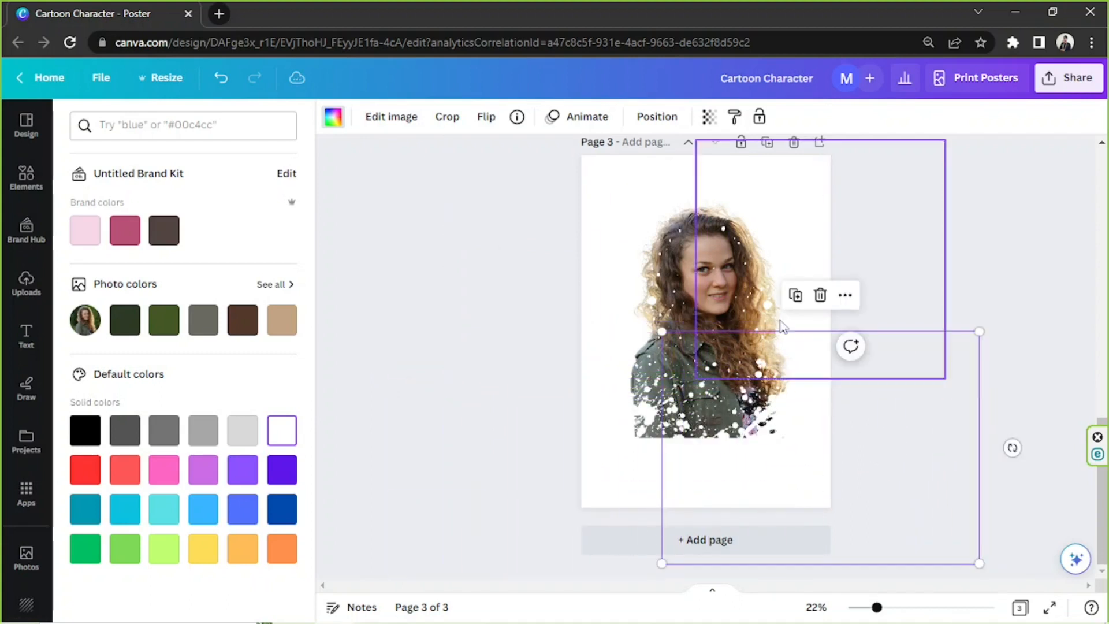
Duplicate the white brush-like splatter, rotate the copy and place it over the jacket's lower-left corner
left_click(795, 295)
left_click_drag(782, 478, 729, 468)
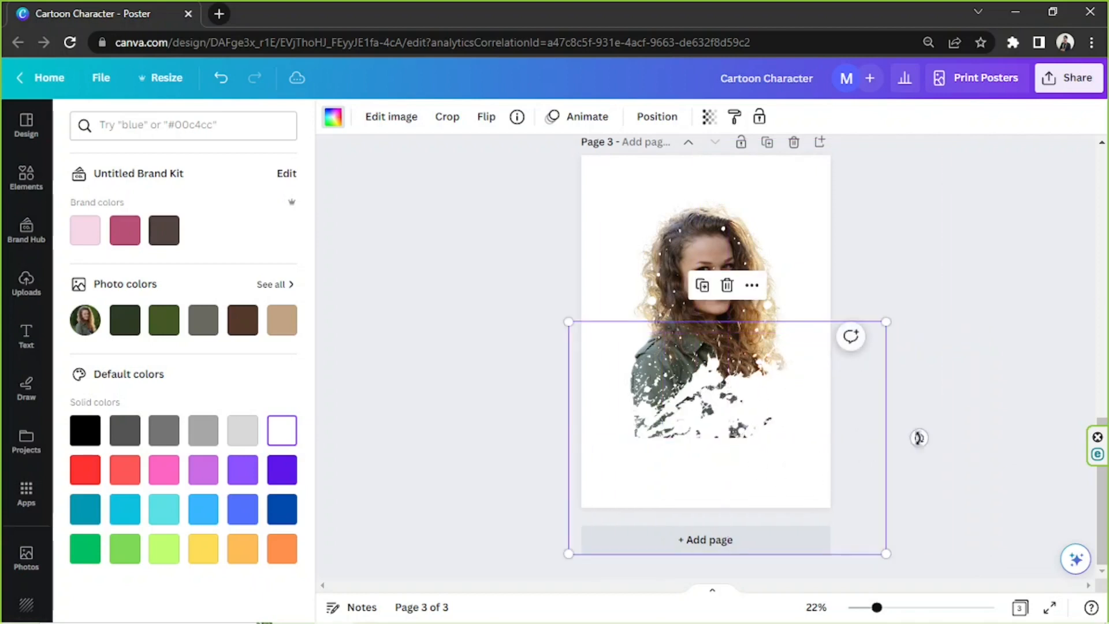
left_click_drag(918, 438, 761, 586)
left_click_drag(697, 399, 598, 454)
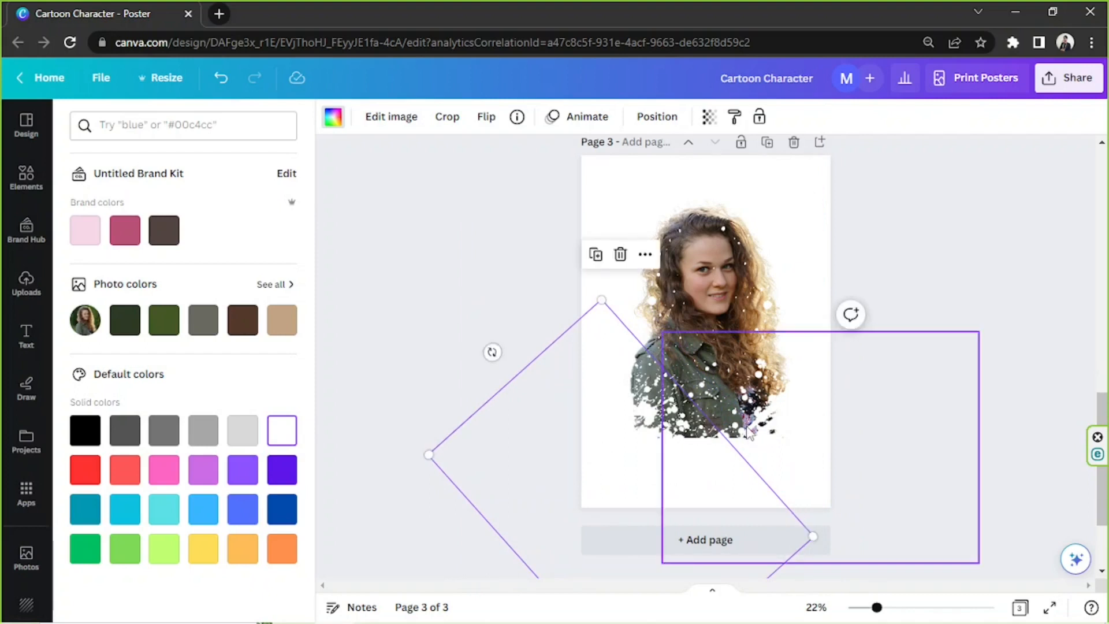
Inspect the splattered lower edge of the jacket up close and browse more splatter graphics
left_click(886, 608)
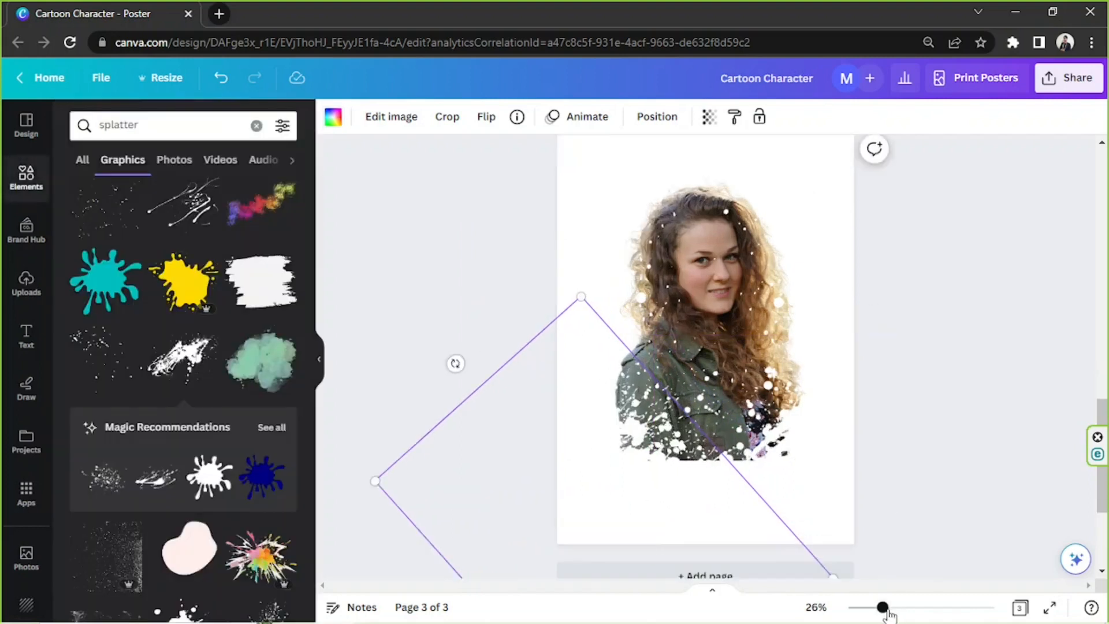
left_click_drag(883, 608, 894, 608)
scroll(832, 370, "down", 3)
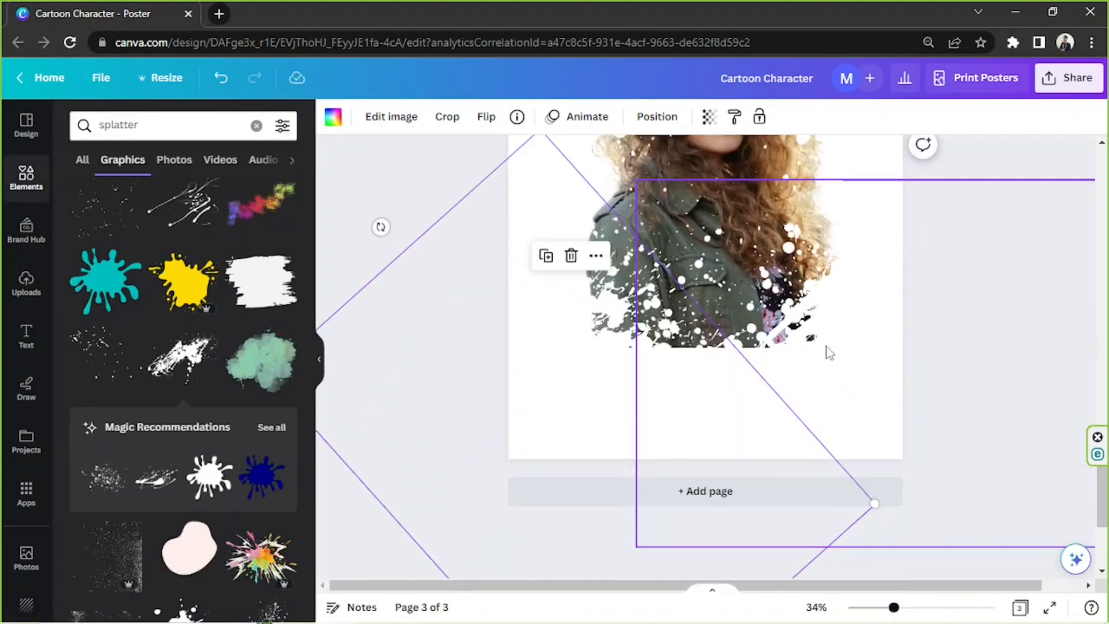
left_click(396, 192)
scroll(421, 274, "up", 1)
scroll(237, 271, "down", 8)
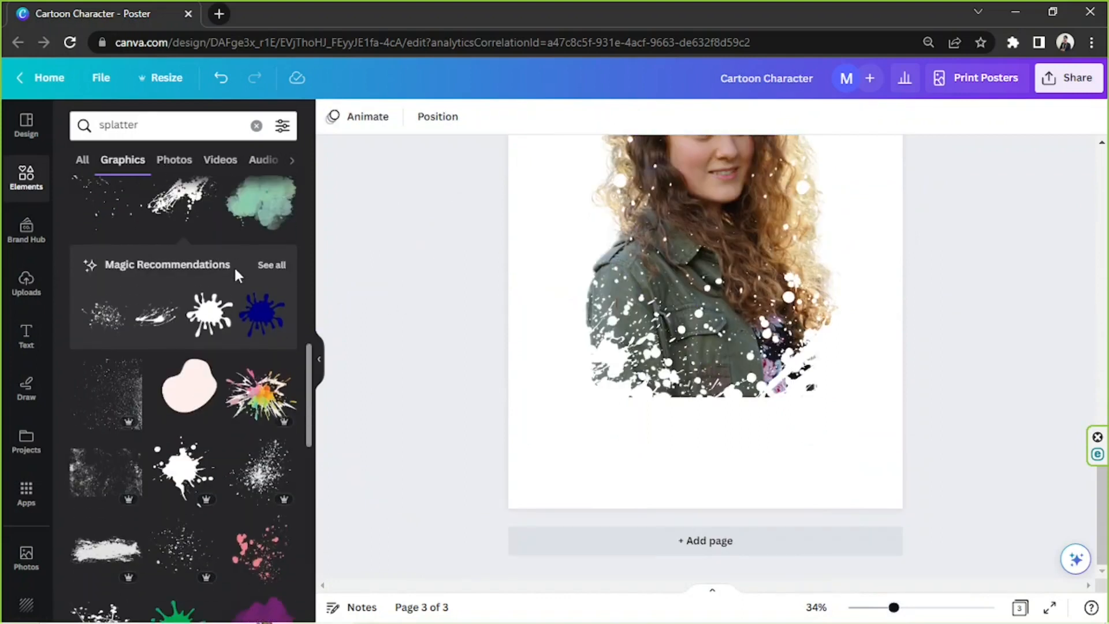
scroll(250, 300, "down", 3)
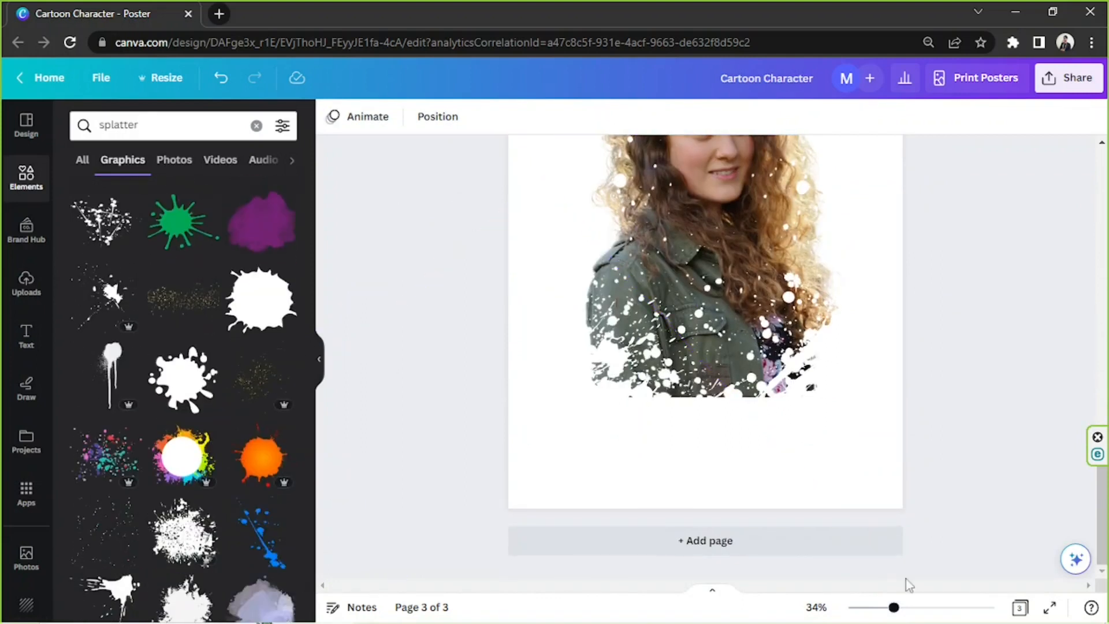
Position and rotate further copies of the white brush-like splatter along the jacket's lower edge to break up its straight line
left_click_drag(894, 607, 883, 594)
left_click(659, 386)
scroll(660, 346, "down", 3)
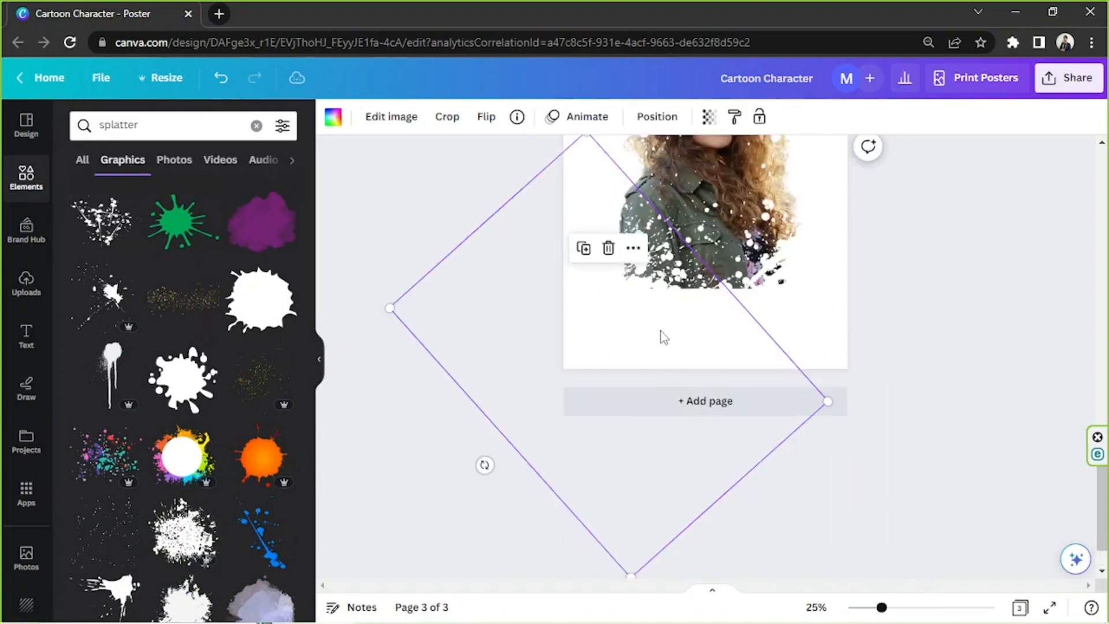
left_click_drag(688, 330, 853, 358)
left_click_drag(693, 478, 662, 312)
left_click_drag(822, 292, 687, 383)
left_click_drag(522, 415, 522, 423)
left_click_drag(690, 297, 697, 303)
left_click(441, 304)
Browse the splatter graphics for another shape to cover the jacket's lower edge
scroll(185, 361, "down", 1)
scroll(185, 361, "down", 2)
scroll(185, 361, "up", 1)
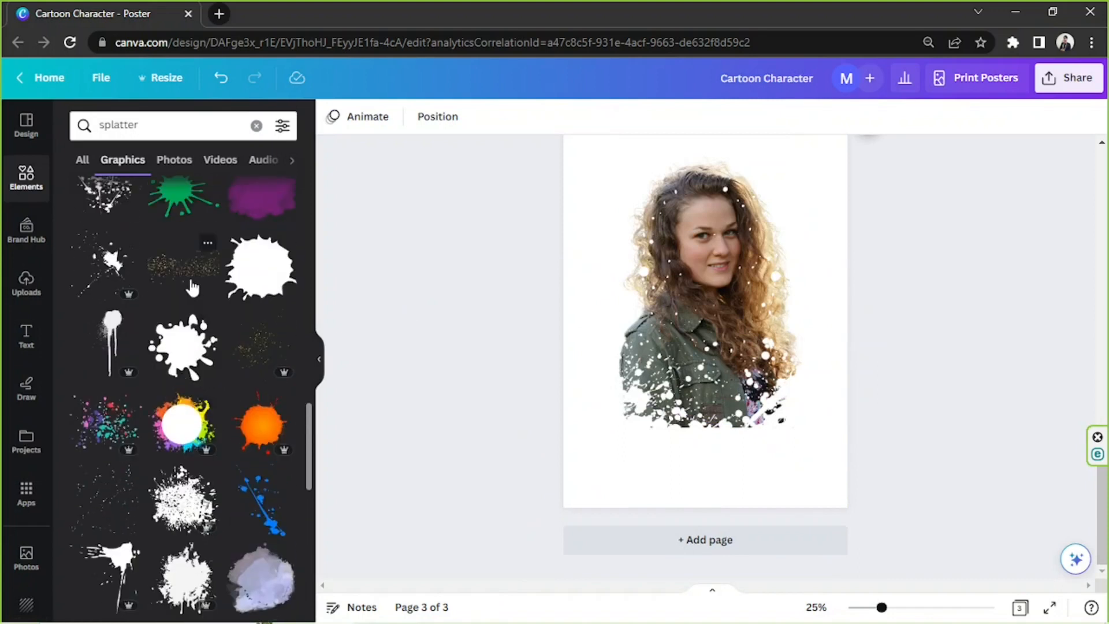
left_click(184, 267)
key("Delete")
scroll(237, 303, "down", 10)
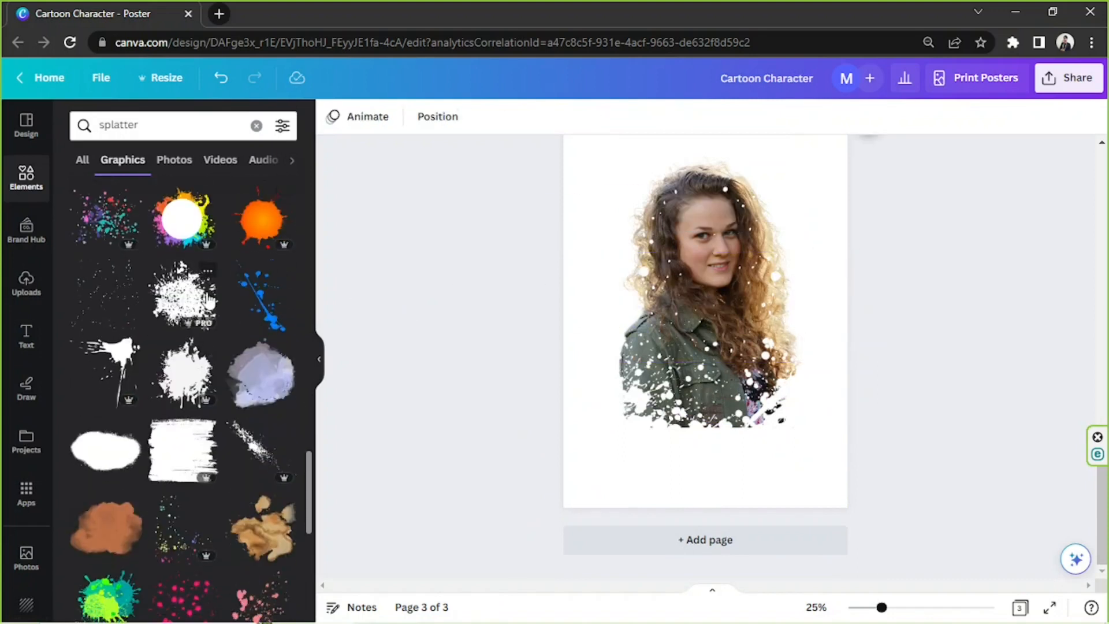
scroll(230, 304, "down", 5)
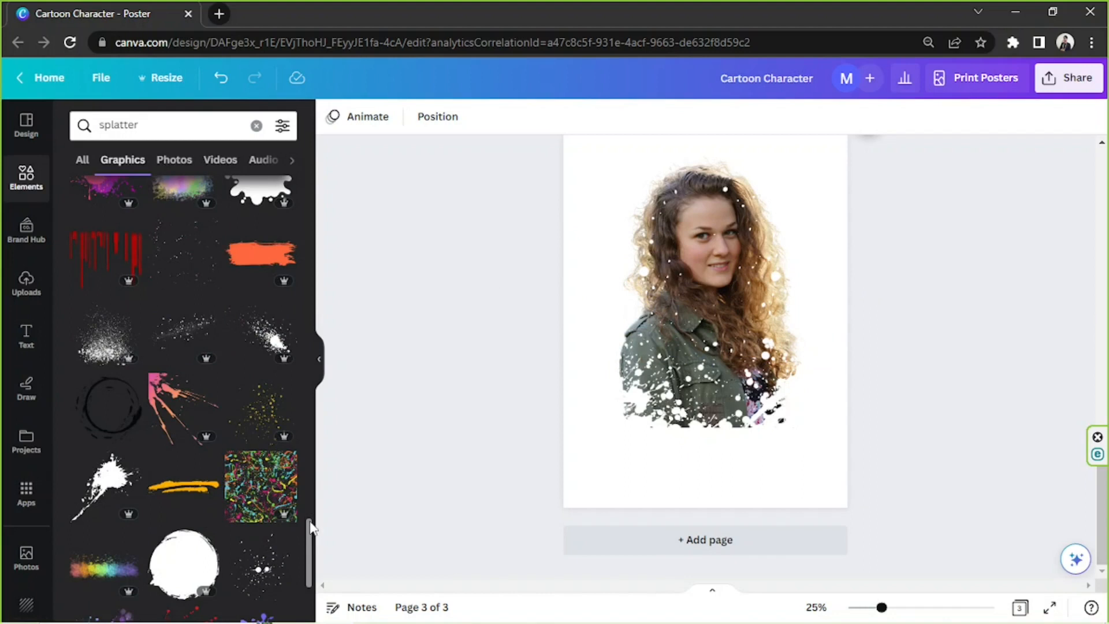
scroll(284, 266, "up", 15)
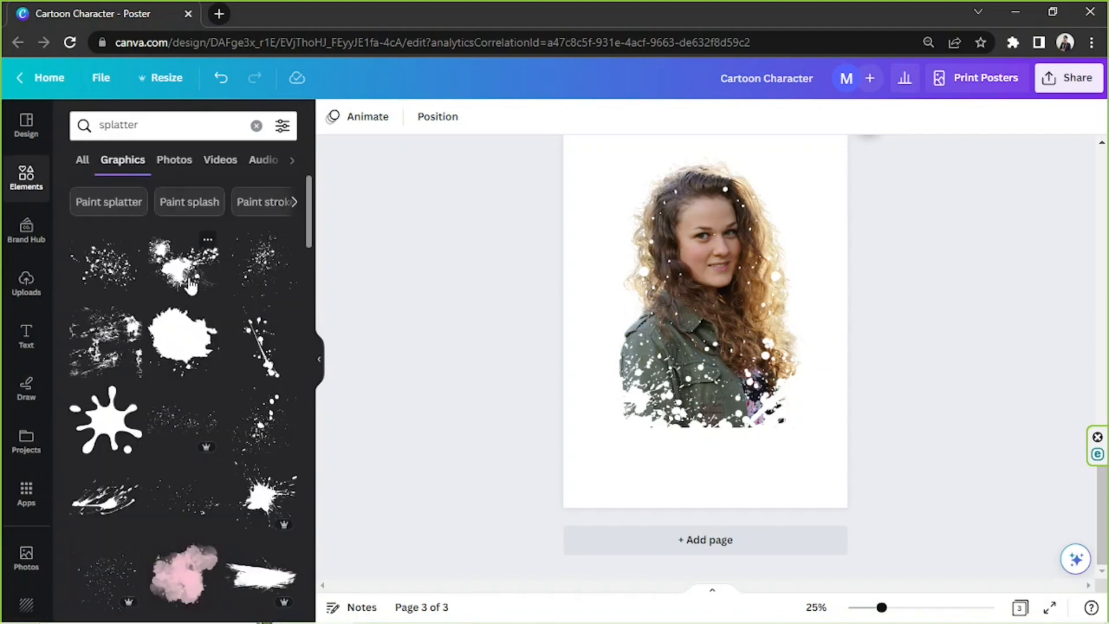
Add the blotchy paint splatter, colour it white, enlarge it and spread it along the jacket's lower edge
left_click(190, 284)
left_click(332, 117)
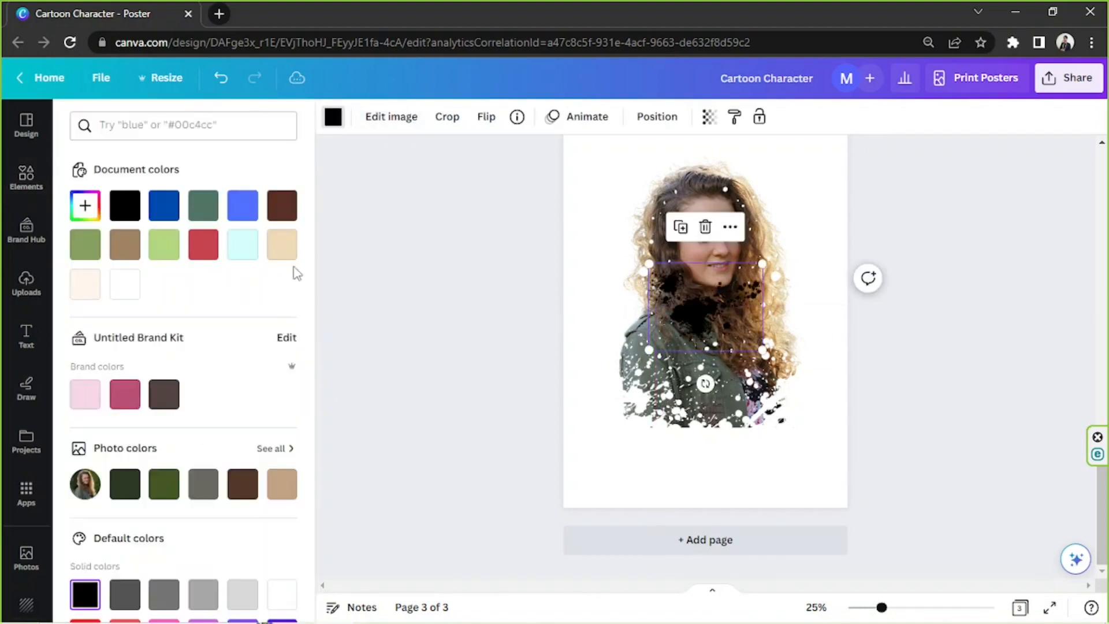
left_click(139, 300)
left_click_drag(763, 350, 851, 417)
left_click_drag(757, 299, 773, 435)
left_click_drag(873, 403, 896, 438)
left_click_drag(732, 482, 844, 451)
left_click(947, 269)
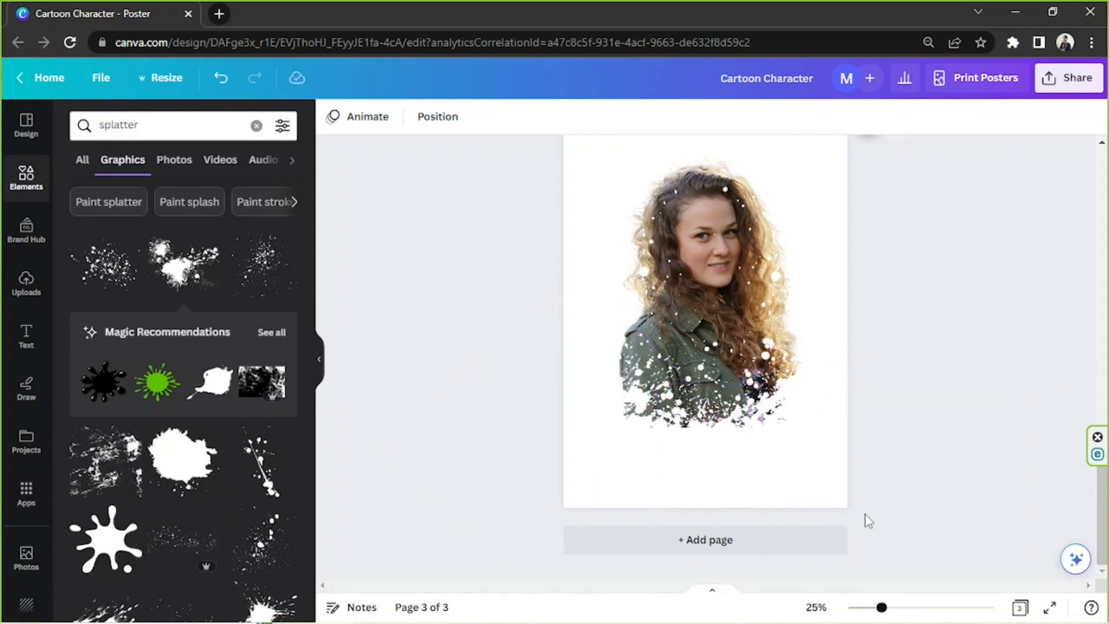
Select the photo and all splatters on the page, group them and deselect the group
left_click_drag(881, 607, 870, 607)
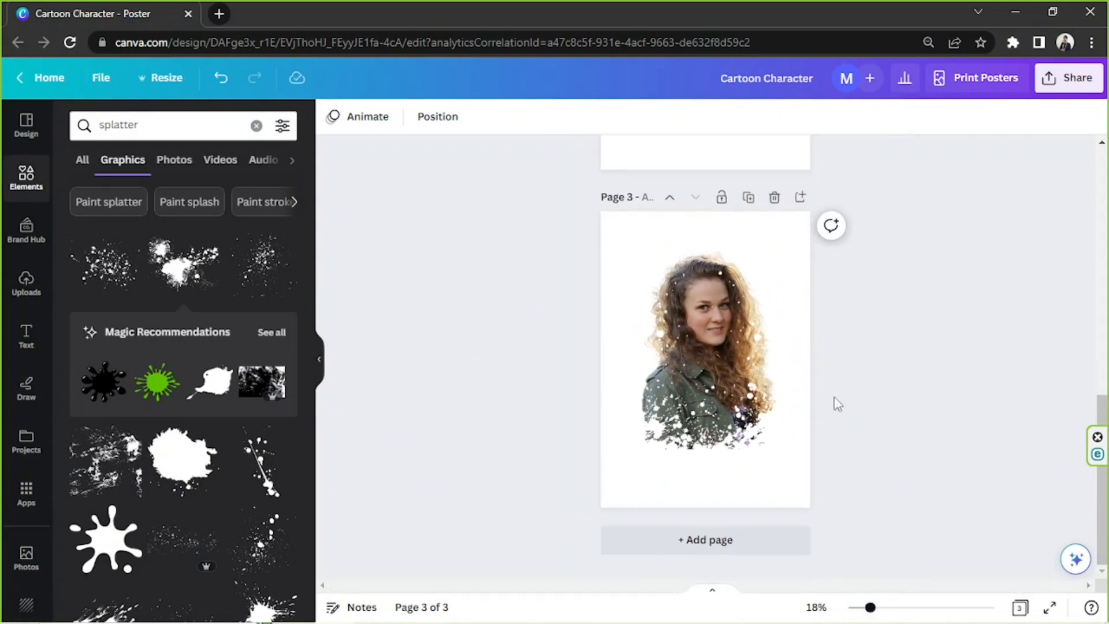
scroll(823, 393, "down", 3)
key("ctrl+a")
scroll(822, 392, "up", 2)
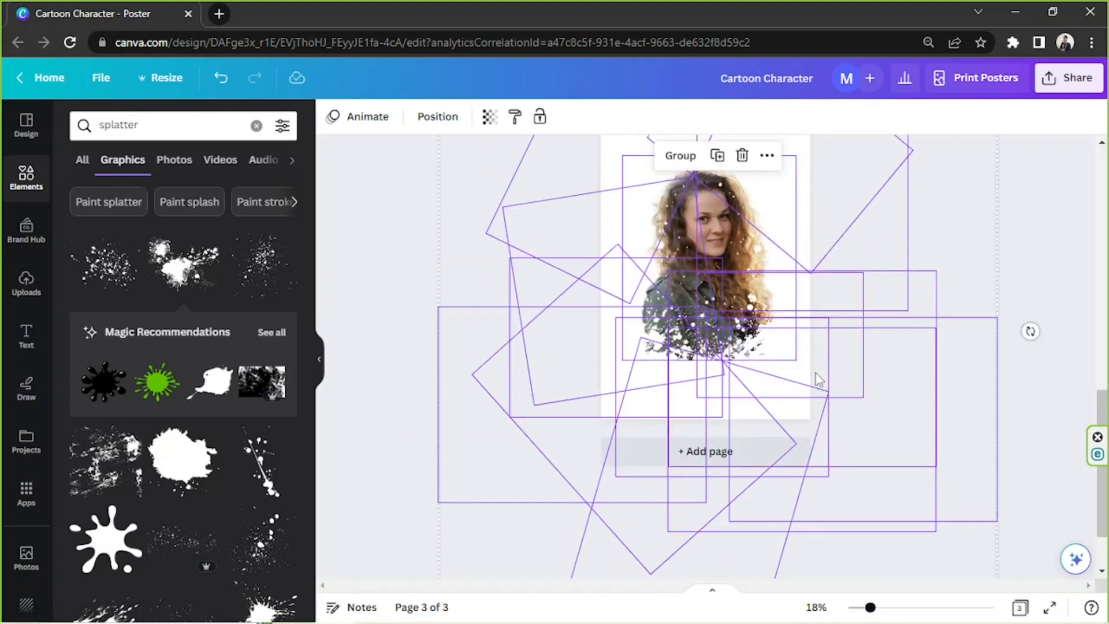
left_click(679, 156)
left_click(1038, 225)
scroll(1035, 223, "up", 3)
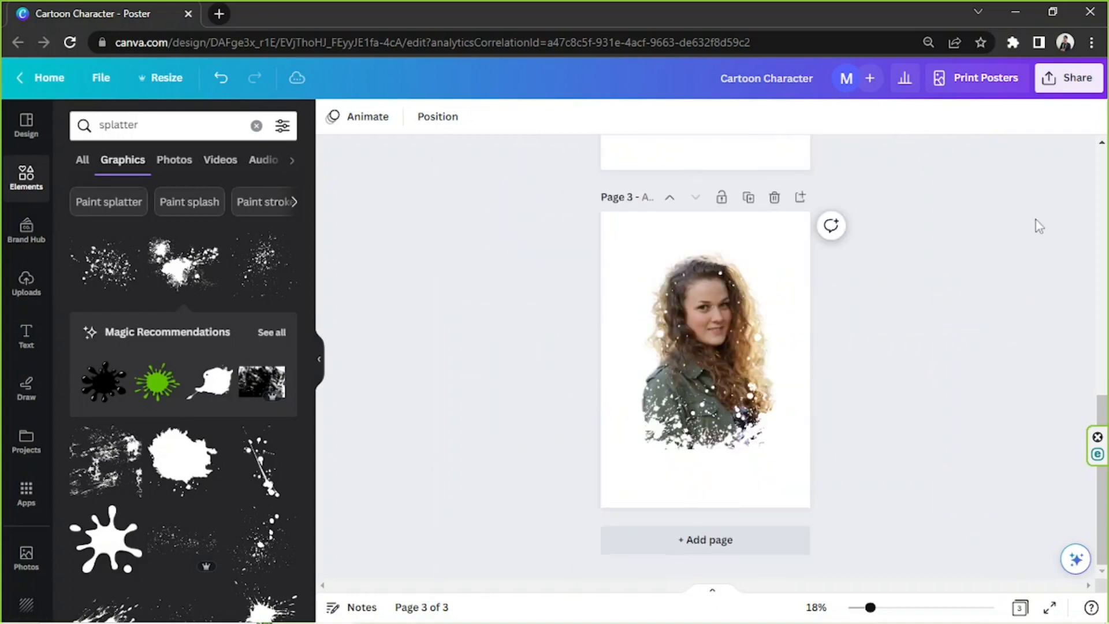
Add the splatter graphic of scattered round speckles to page 3 and shrink it to less than half its size
scroll(1035, 222, "down", 1)
left_click_drag(870, 607, 890, 608)
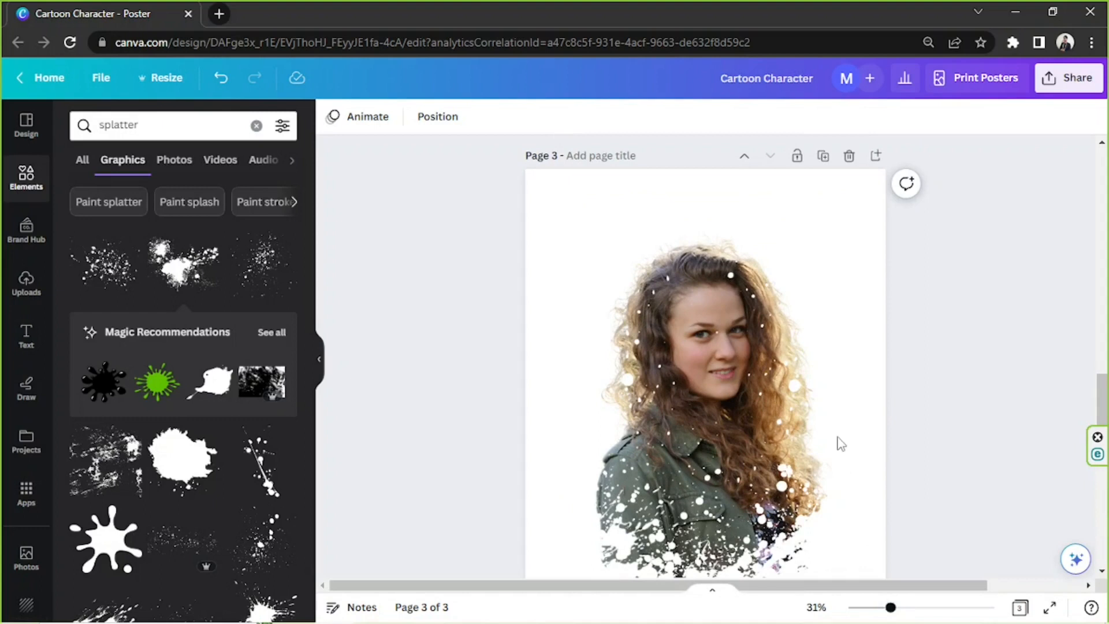
scroll(841, 444, "down", 1)
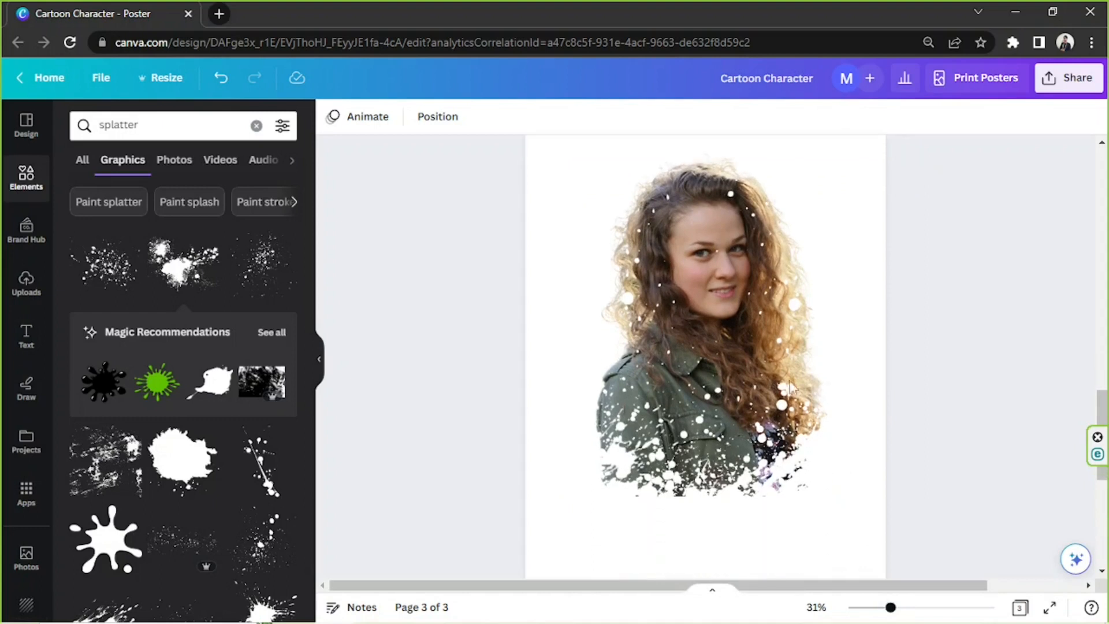
left_click(272, 277)
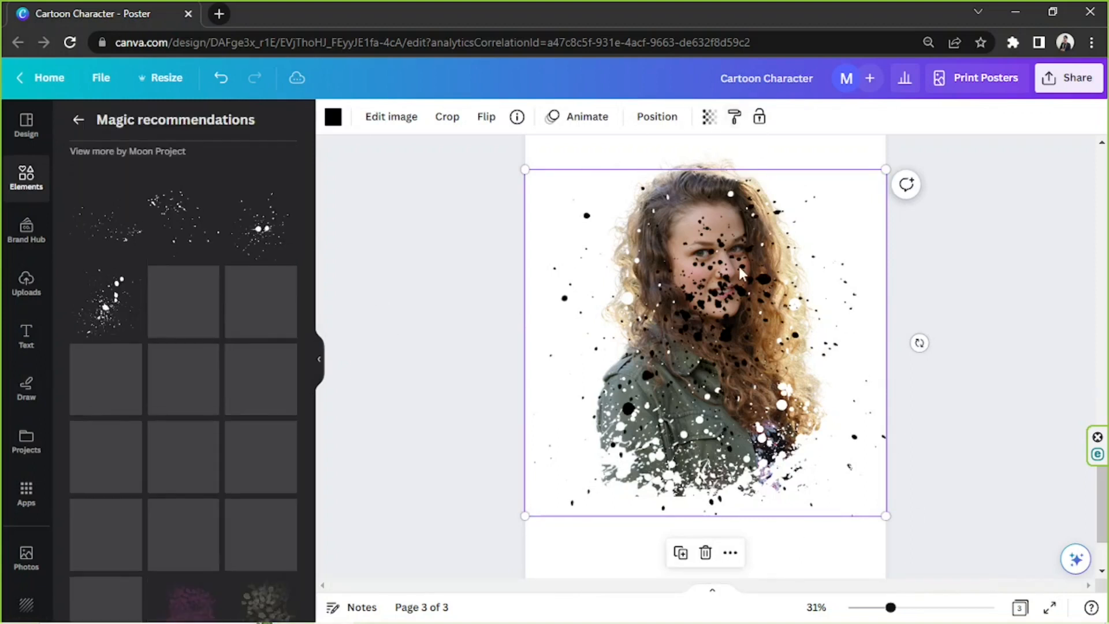
mouse_move(688, 314)
left_mouse_down()
mouse_move(745, 281)
mouse_move(658, 323)
mouse_move(677, 313)
left_mouse_up()
left_click_drag(877, 516, 664, 312)
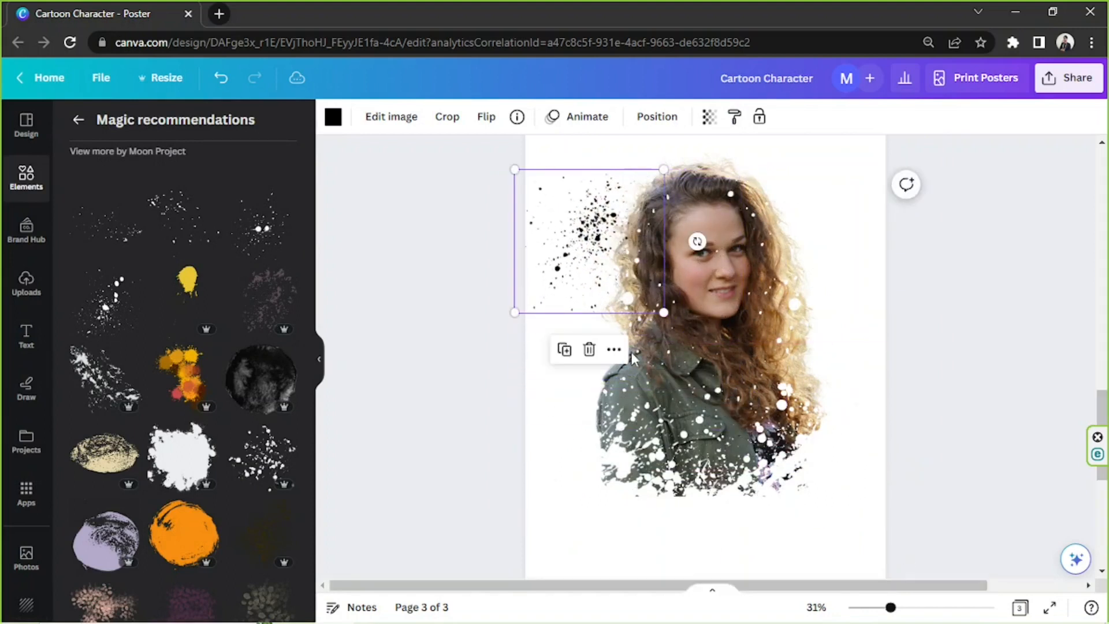
Move the small black speckle splatter over the hair's left edge, just above the woman's shoulder
left_click_drag(580, 267, 779, 348)
mouse_move(787, 426)
left_mouse_down()
mouse_move(868, 411)
mouse_move(863, 436)
mouse_move(678, 246)
mouse_move(713, 210)
mouse_move(763, 207)
mouse_move(744, 207)
mouse_move(725, 237)
mouse_move(759, 429)
mouse_move(792, 438)
mouse_move(787, 428)
left_mouse_up()
left_click_drag(786, 329, 646, 335)
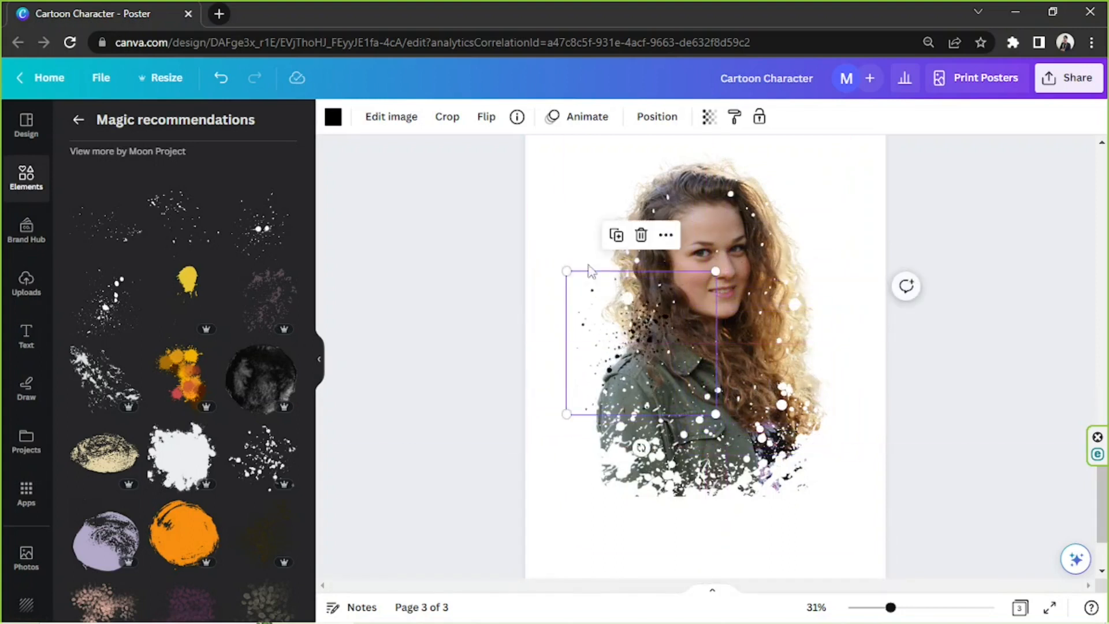
Recolour the speckle splatter with the brown #7A5F4D sampled from the hair and shift it slightly outward from the photo
left_click(333, 117)
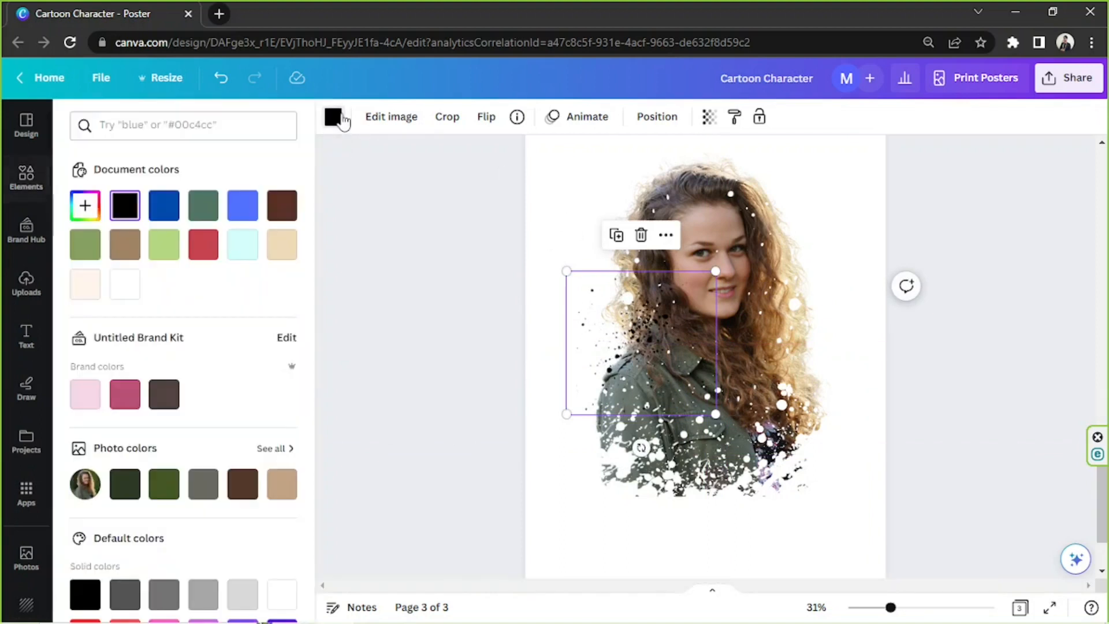
left_click(84, 206)
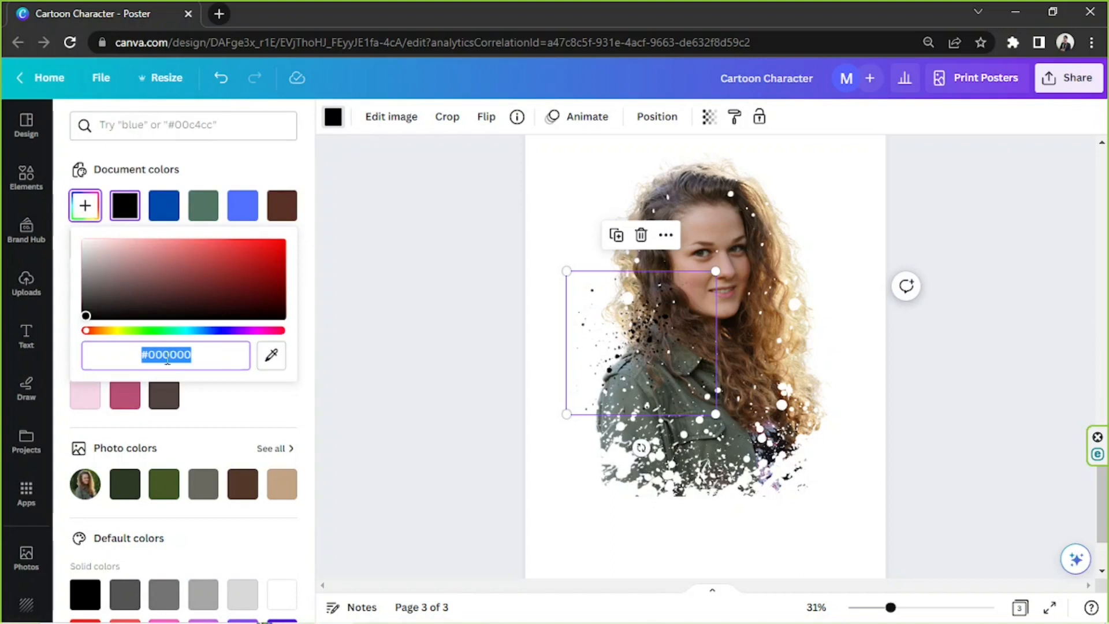
left_click(272, 359)
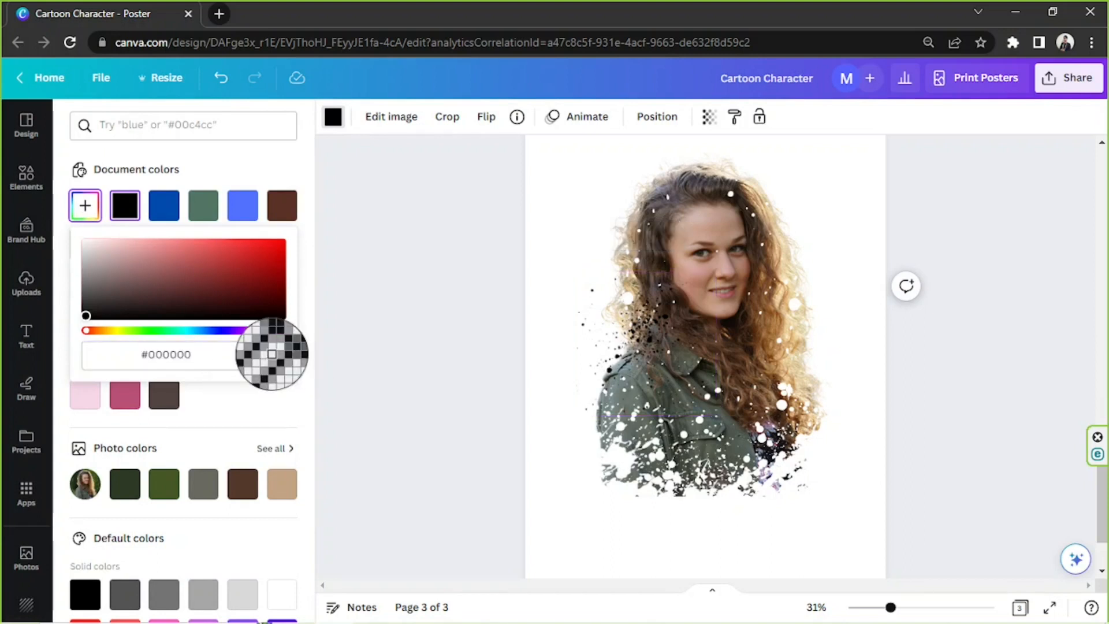
left_click(644, 272)
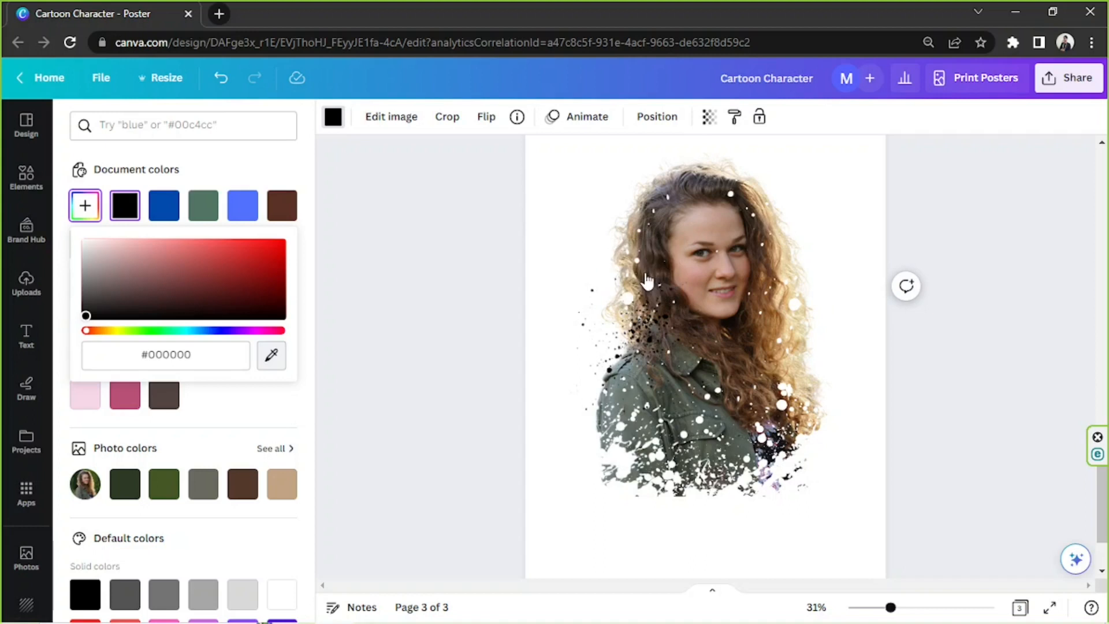
left_click_drag(645, 355, 635, 351)
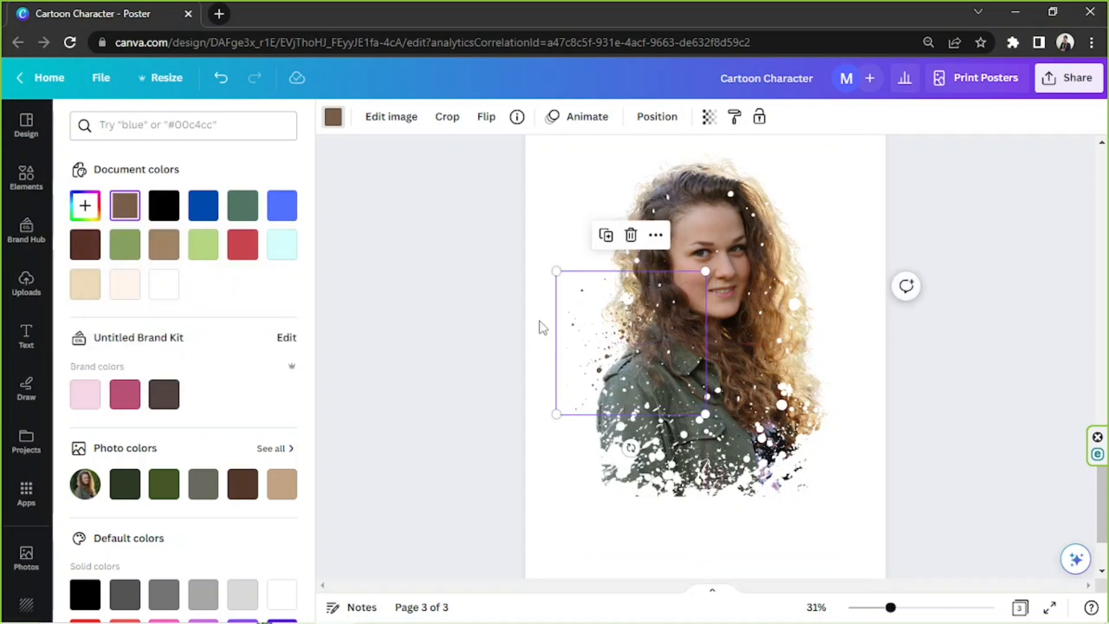
left_click(687, 341)
left_click(495, 315)
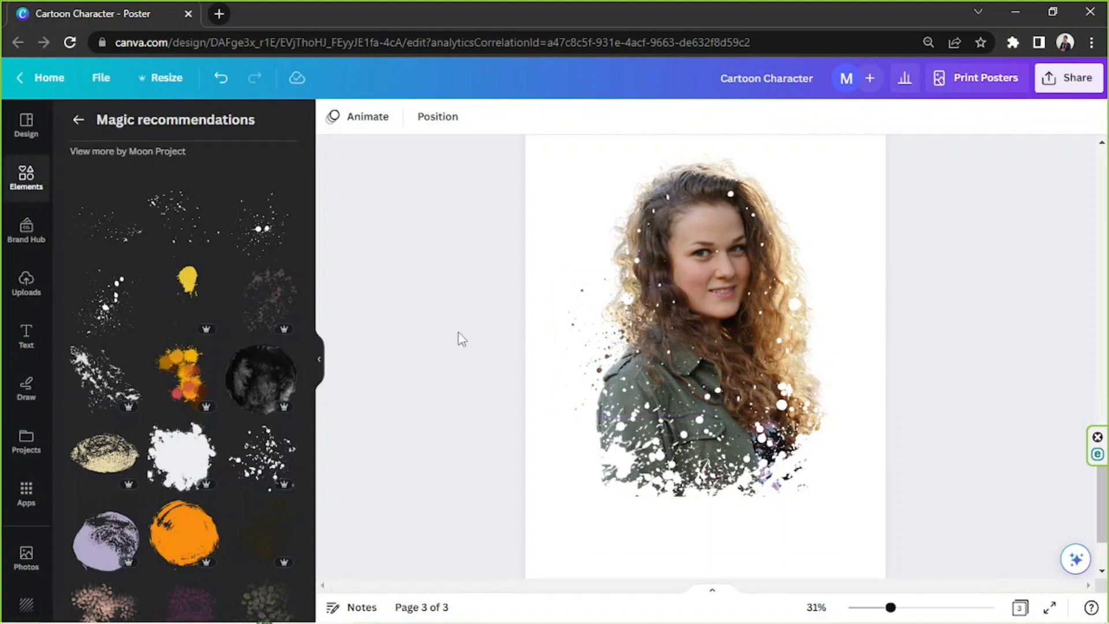
Place a copy of the brown speckle splatter on the hair's right edge, making it smaller and rotating it by about 180°
left_click(620, 340)
left_click_drag(638, 373, 831, 361)
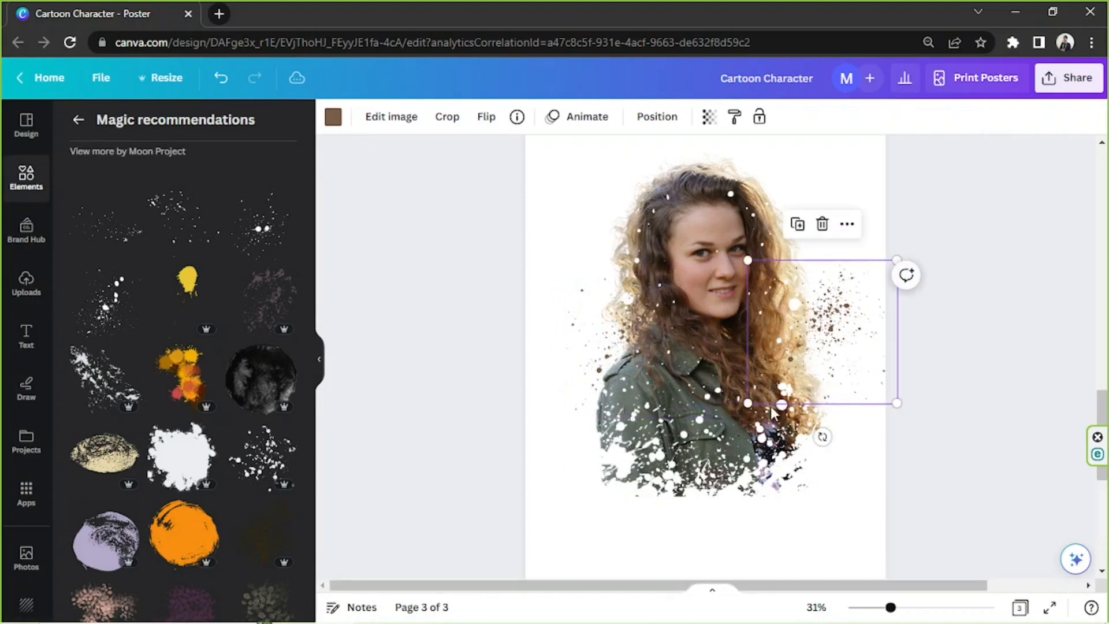
left_click_drag(760, 407, 886, 257)
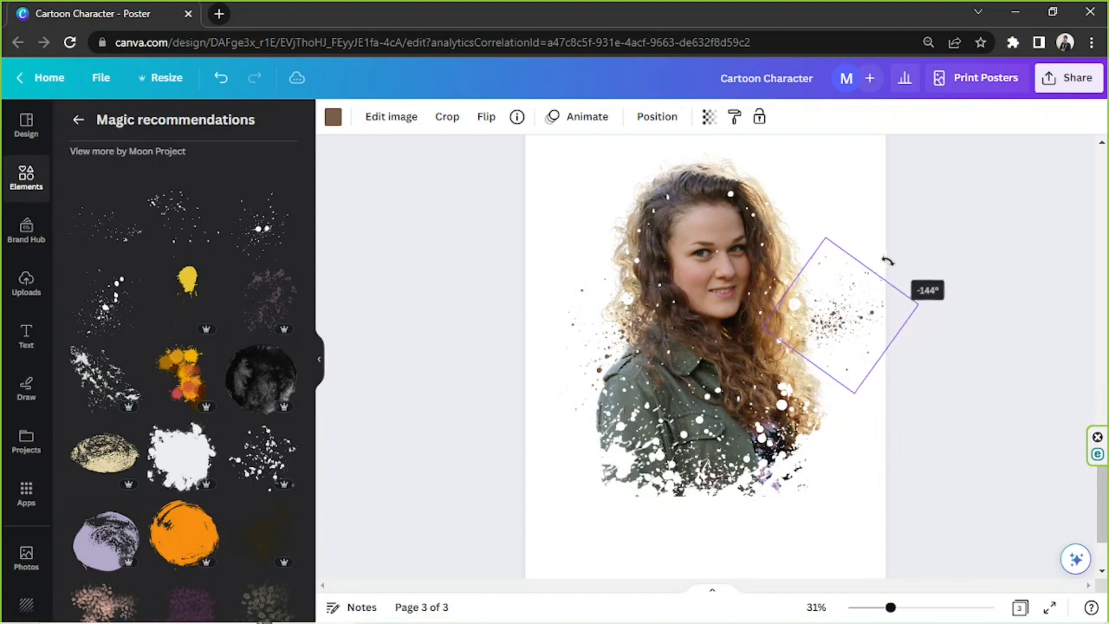
left_click_drag(832, 327, 806, 318)
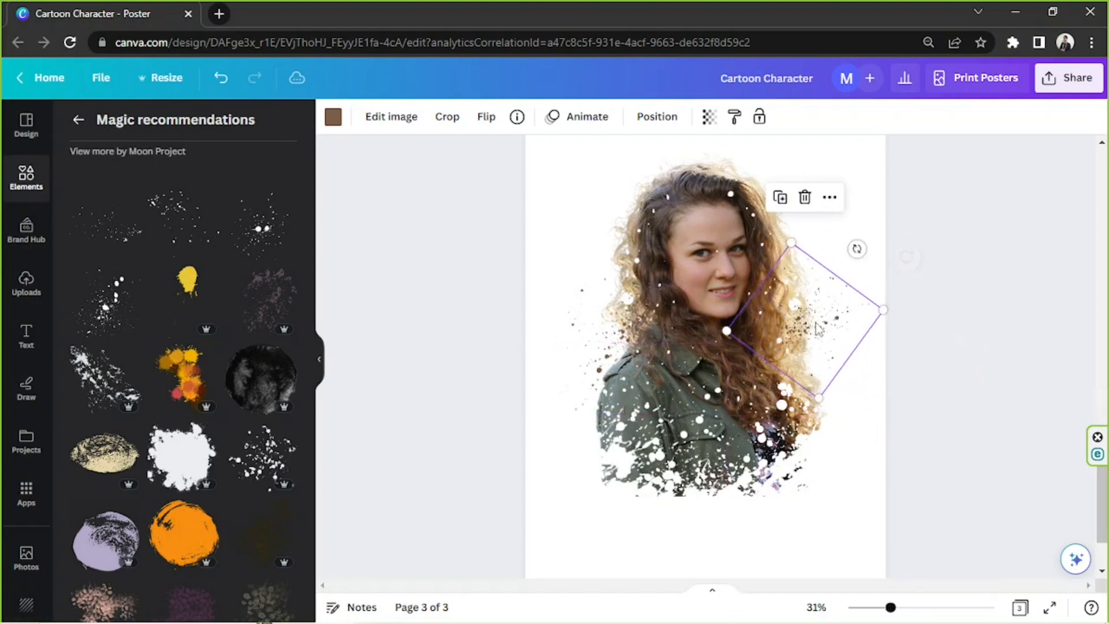
left_click_drag(856, 249, 813, 214)
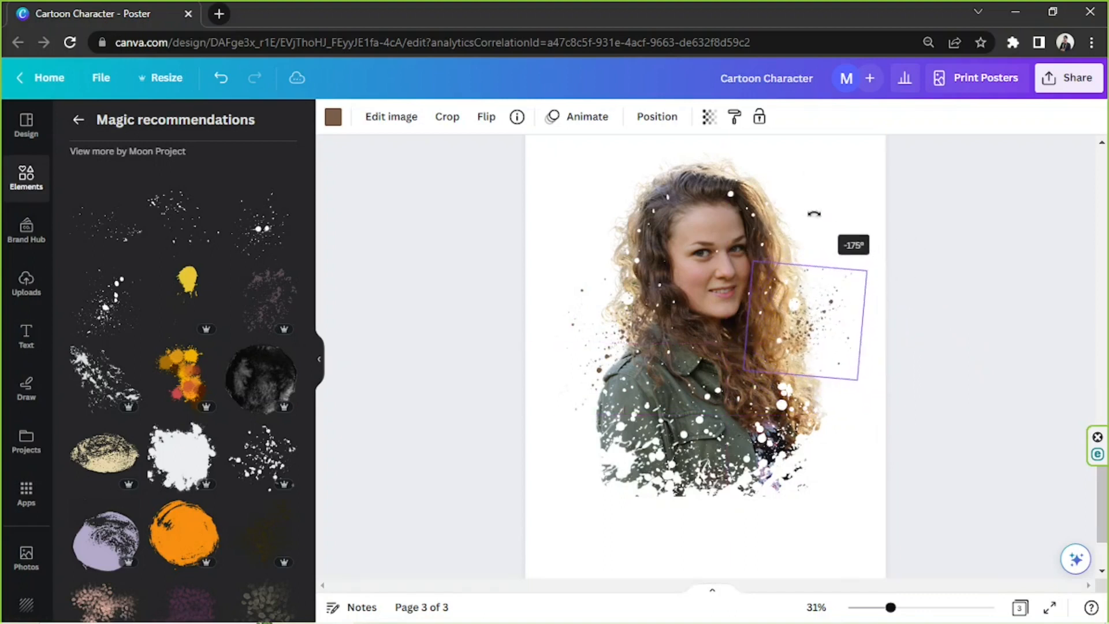
left_click_drag(825, 291, 828, 305)
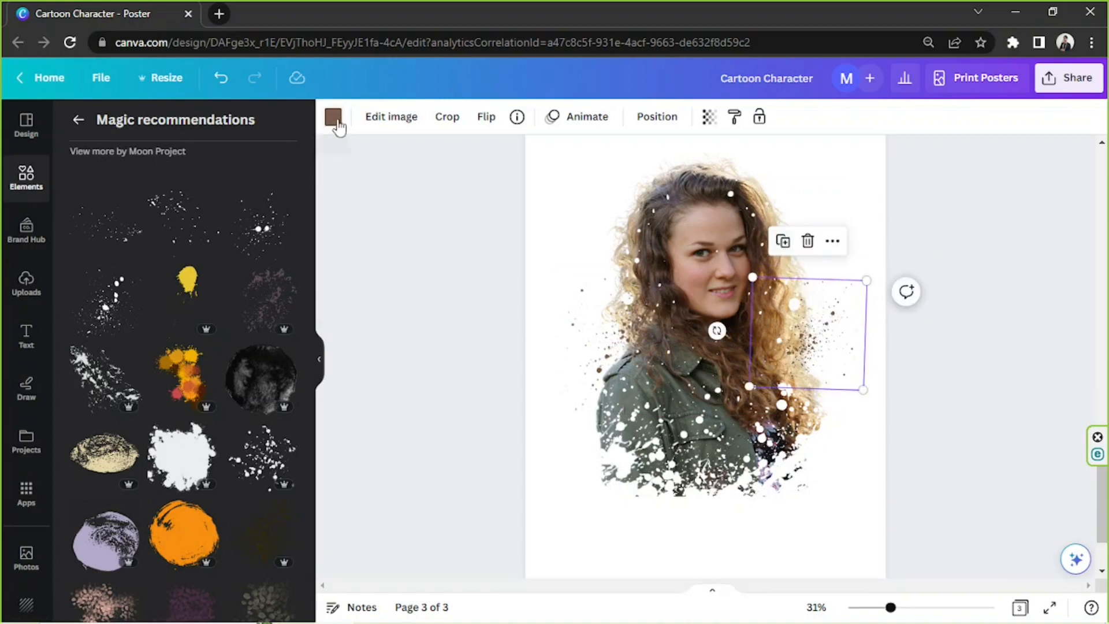
Recolour the copied splatter beside the right-hand hair with the golden tone #CC9B60 sampled from the curls
left_click(333, 118)
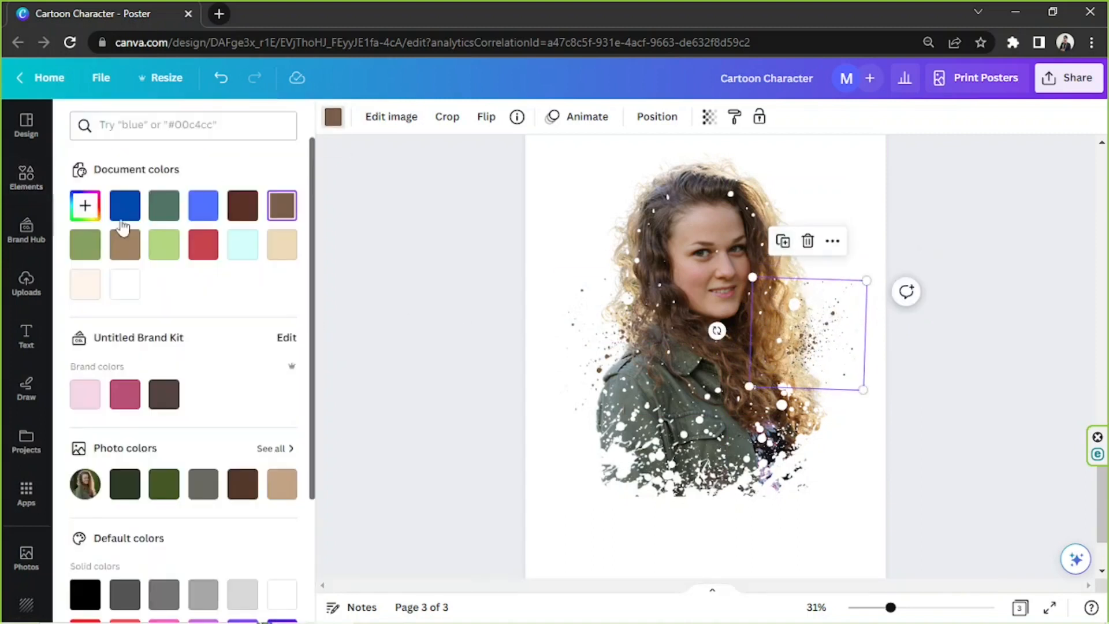
left_click(86, 206)
left_click(272, 357)
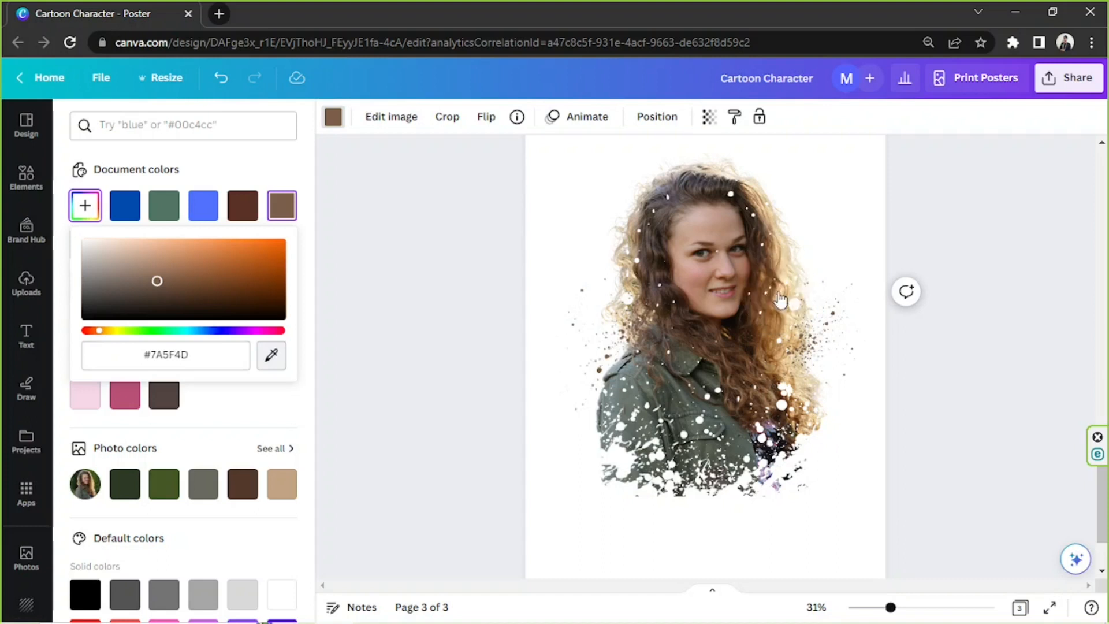
left_click(778, 293)
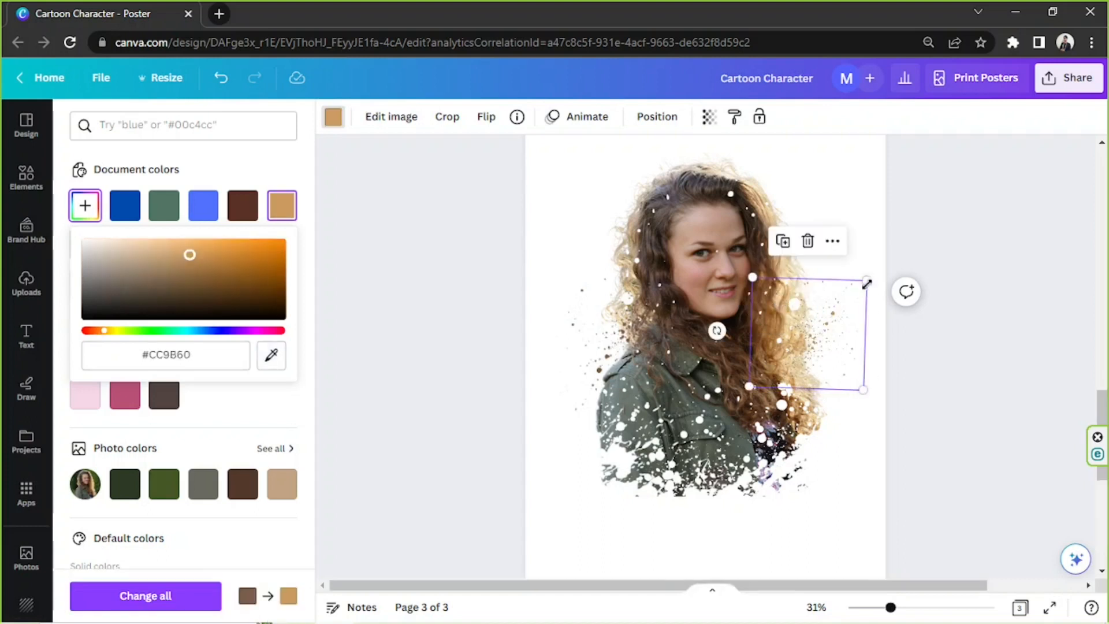
Rotate and enlarge the golden splatter slightly, fit it against the hair's right edge and deselect it
left_click_drag(716, 333, 760, 259)
left_click_drag(827, 256, 832, 242)
left_click_drag(813, 299, 803, 309)
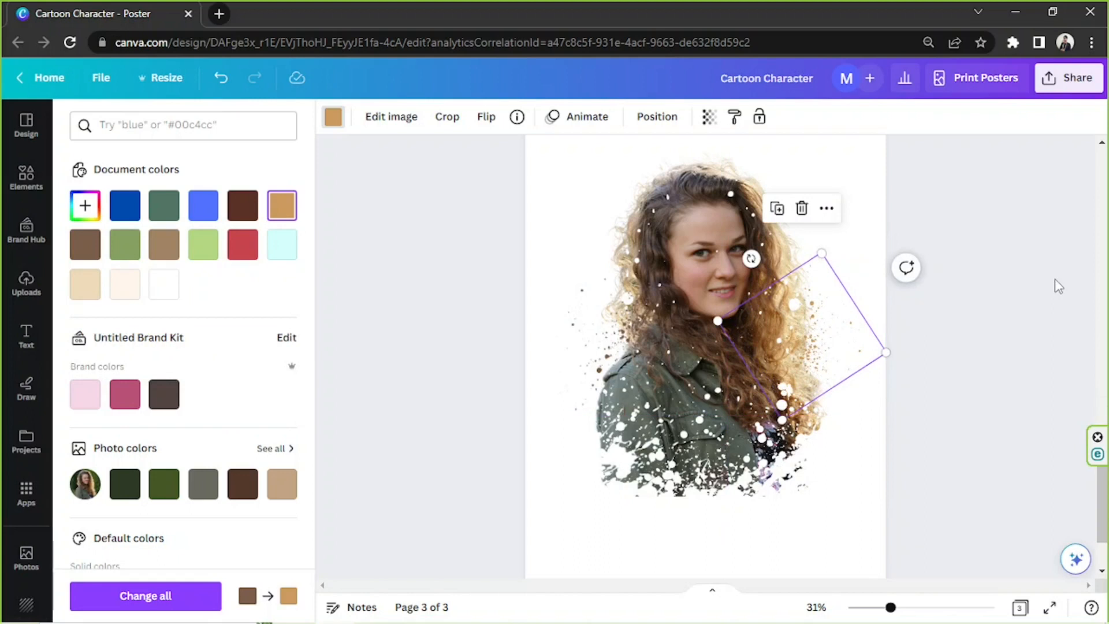
left_click(1054, 278)
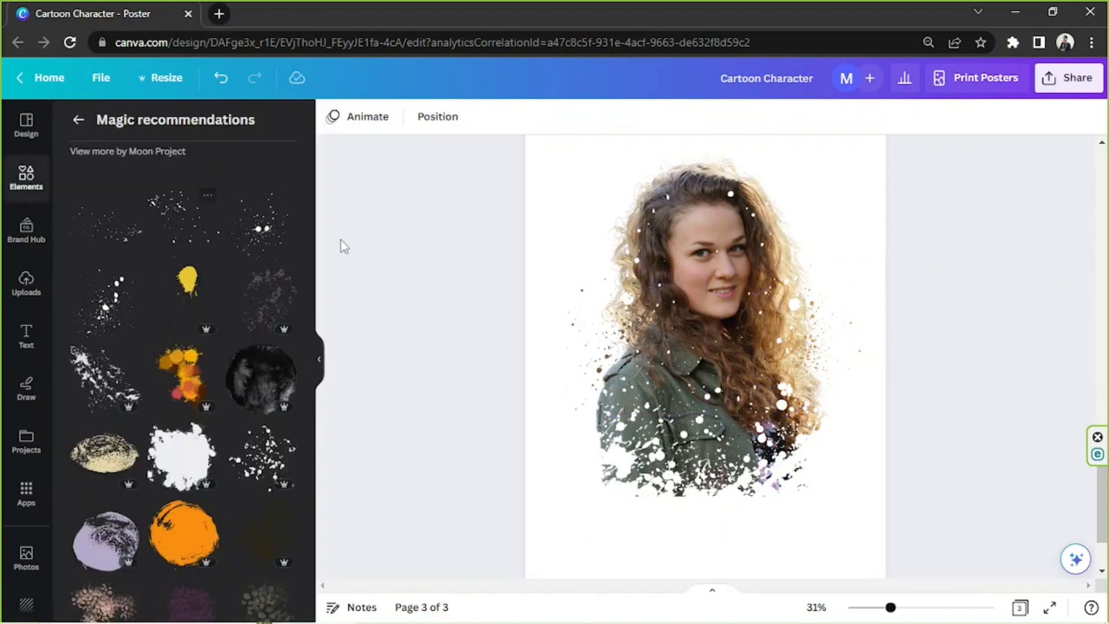
Add the wide, fine-dotted splatter from the recommendations and colour it with the dark green #39403A sampled from the jacket
left_click(112, 235)
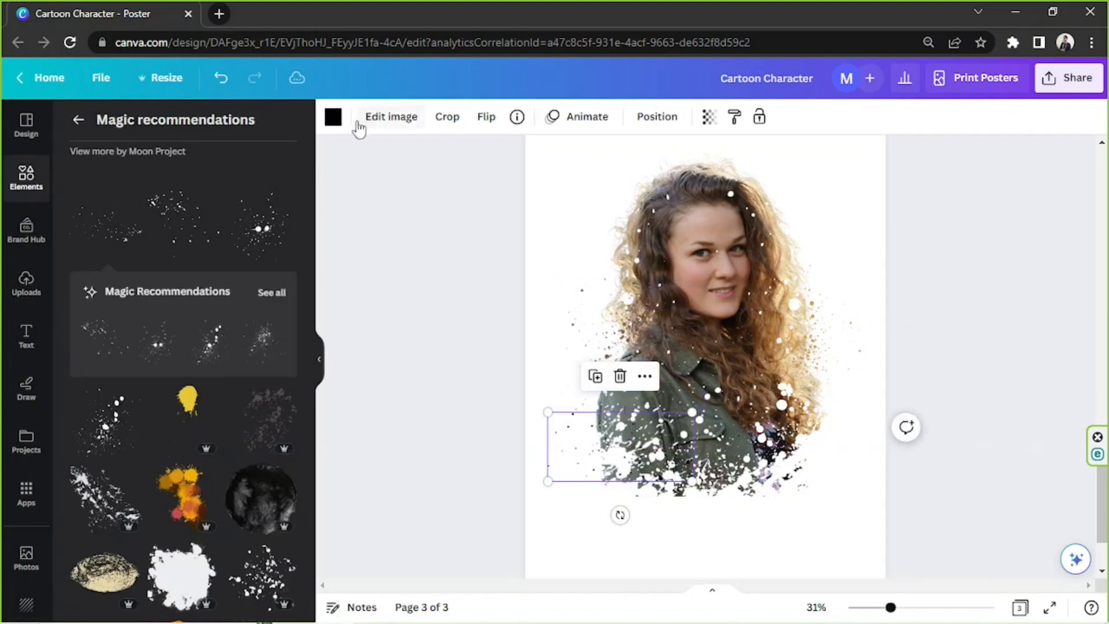
left_click(341, 118)
left_click(85, 205)
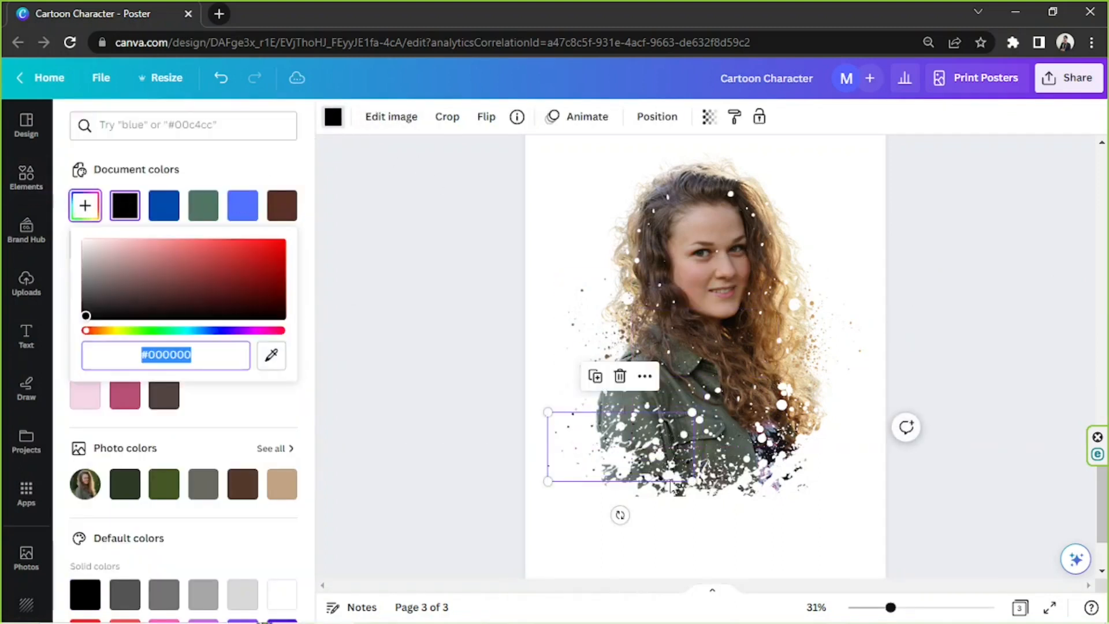
left_click(277, 364)
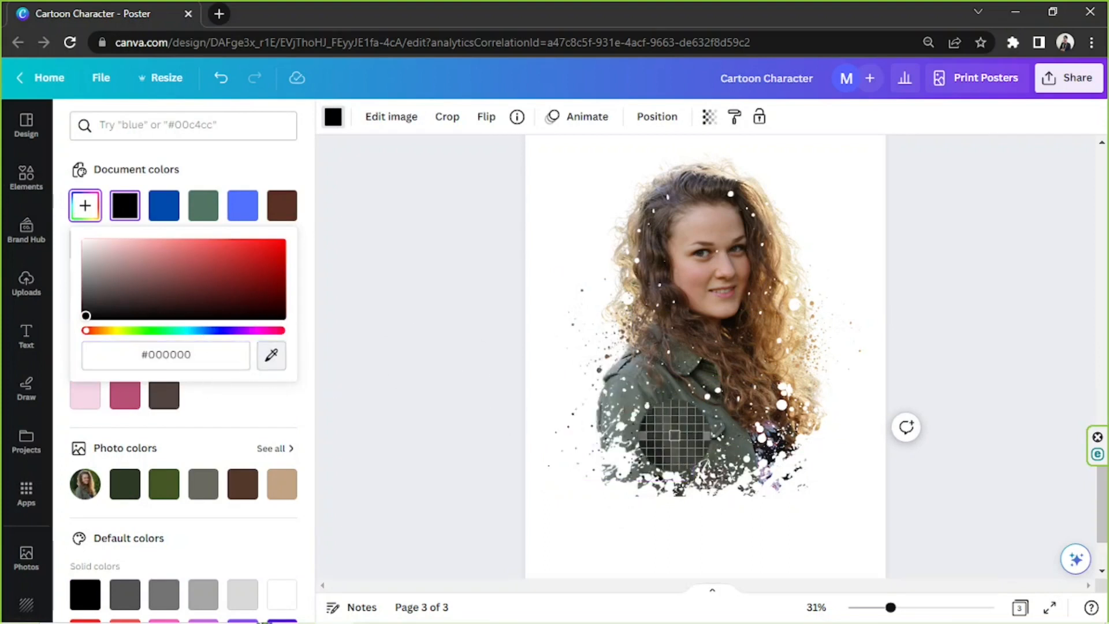
left_click(659, 402)
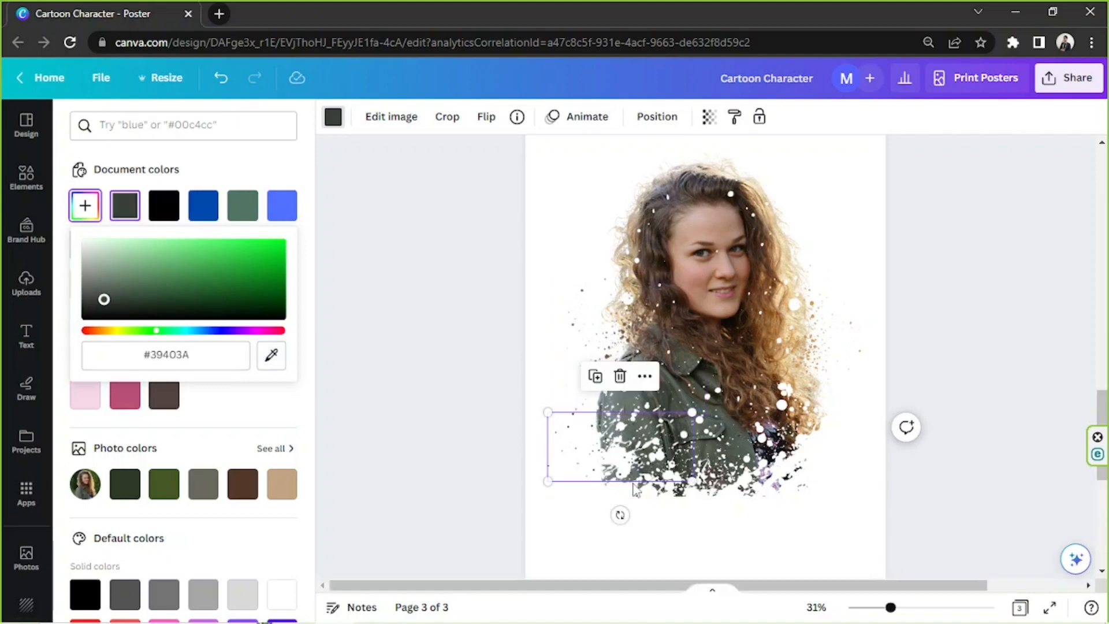
Rotate the dark green splatter to about 32°, enlarge it and place it across the jacket's lower left edge
left_click_drag(620, 515, 583, 505)
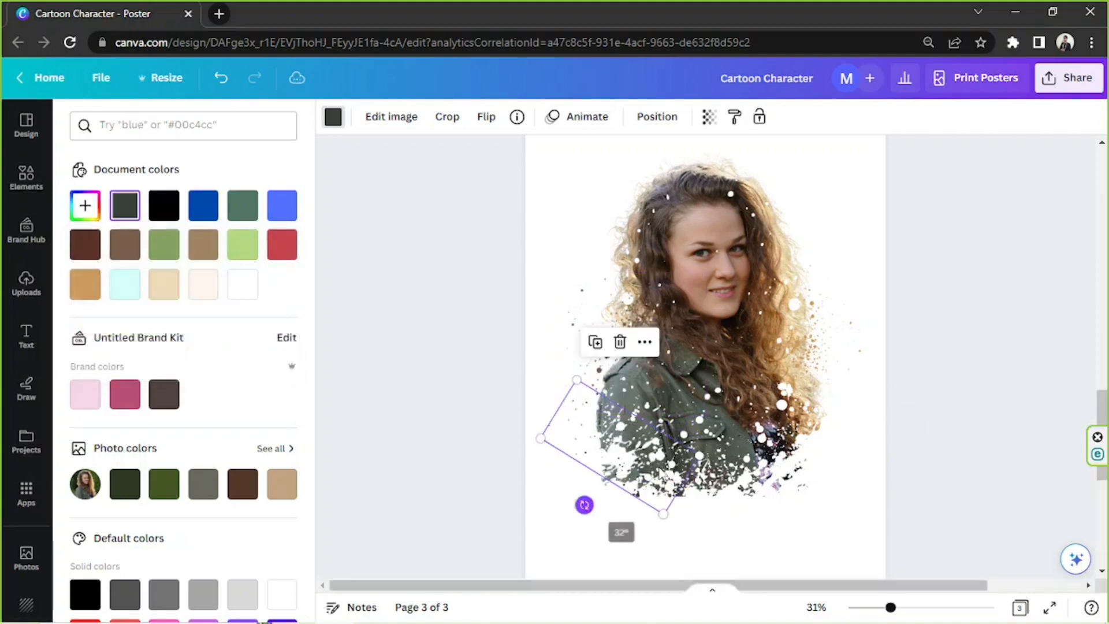
left_click_drag(700, 455, 808, 470)
left_click_drag(709, 484, 688, 462)
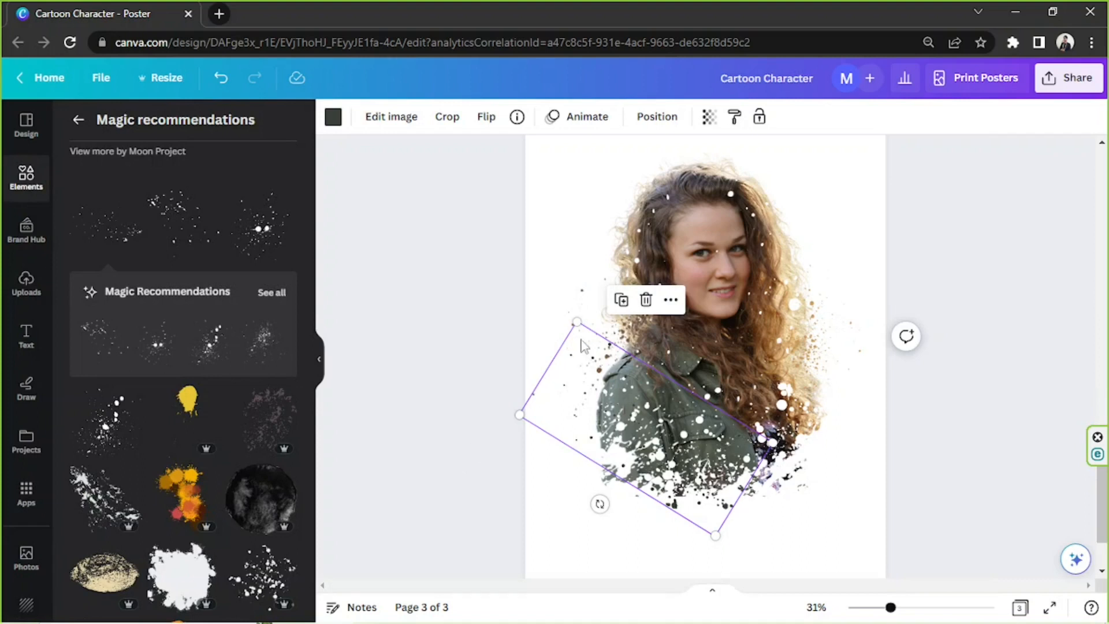
Duplicate the dark green splatter, rotate the copy closer to horizontal and place it along the jacket's lower right edge
left_click(621, 300)
left_click_drag(701, 491, 782, 505)
key("ctrl+z")
left_click_drag(565, 411, 642, 408)
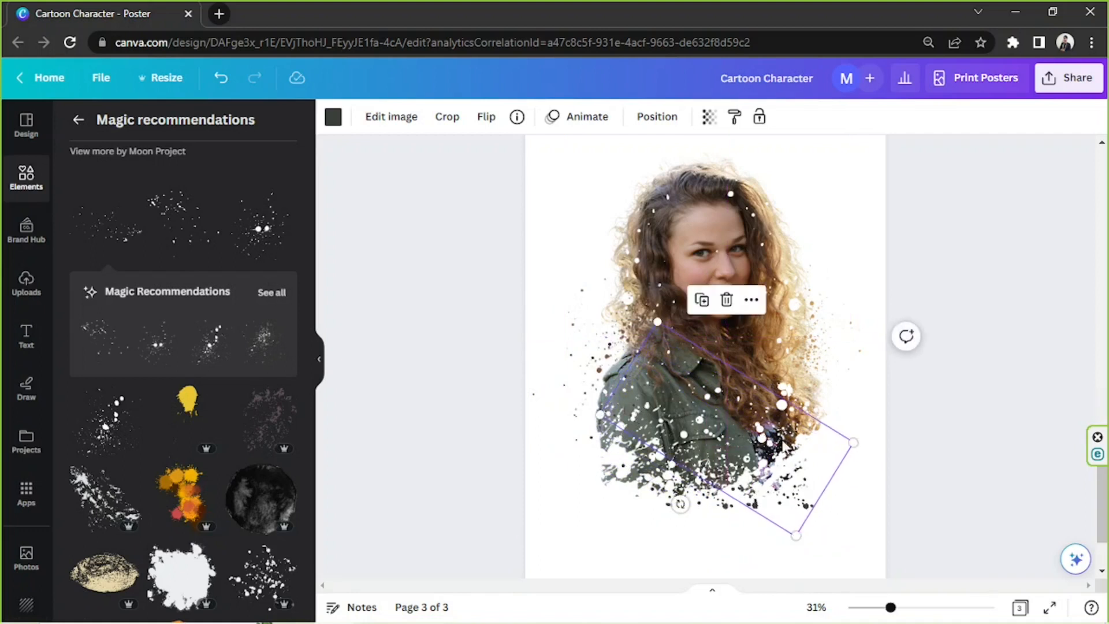
left_click_drag(681, 503, 720, 505)
left_click_drag(783, 451, 762, 451)
left_click(1055, 282)
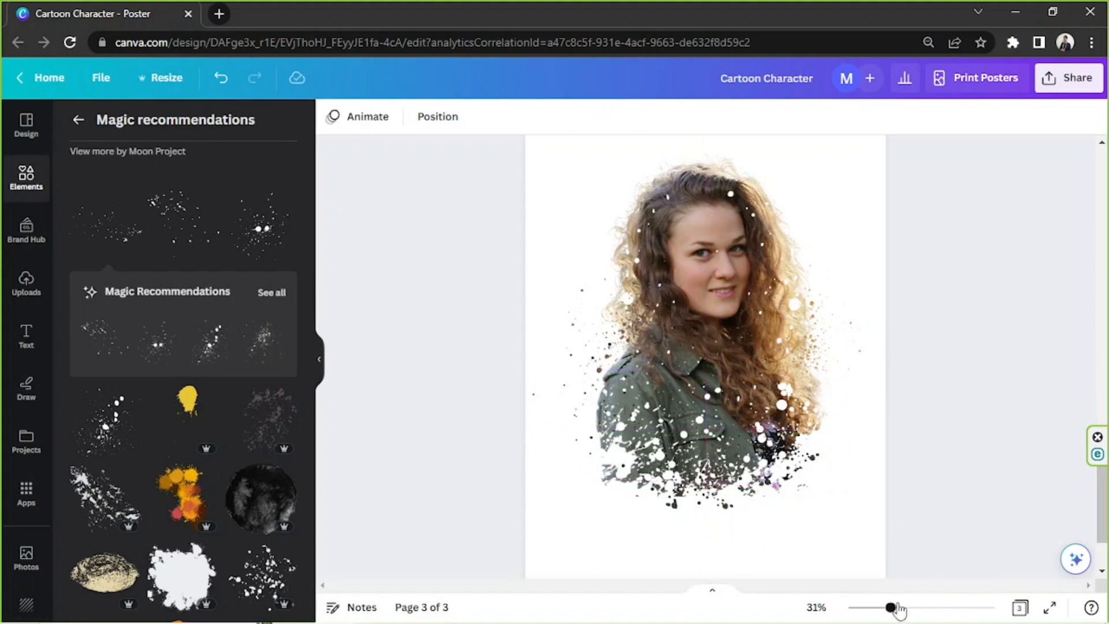
Group the brown, golden and dark green splatters around the woman and deselect everything on the page
left_click_drag(898, 607, 872, 606)
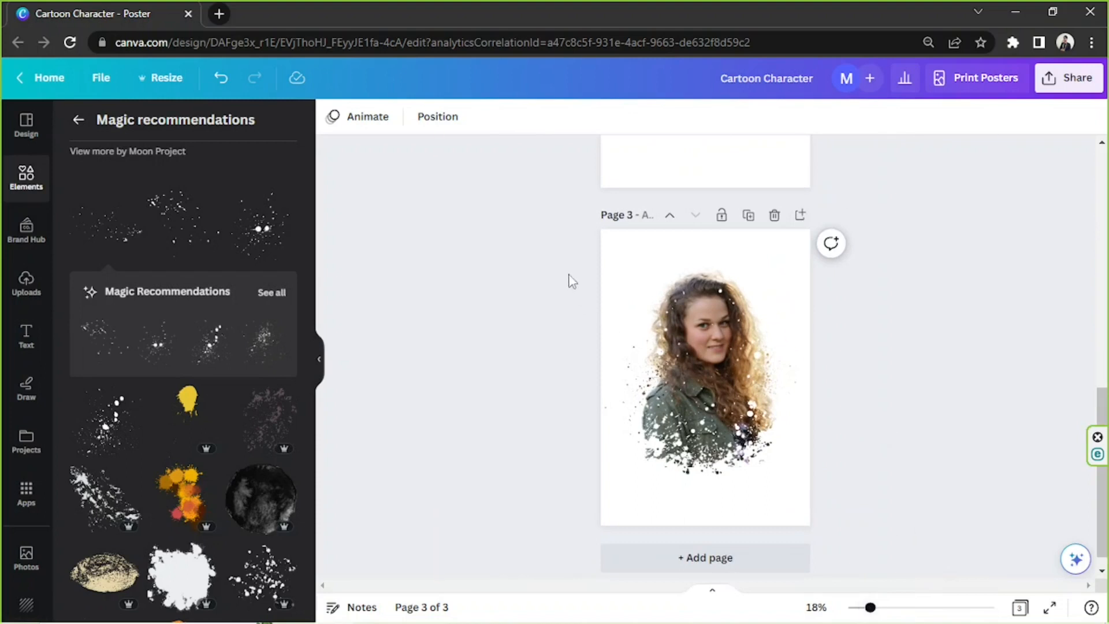
left_click_drag(559, 261, 832, 539)
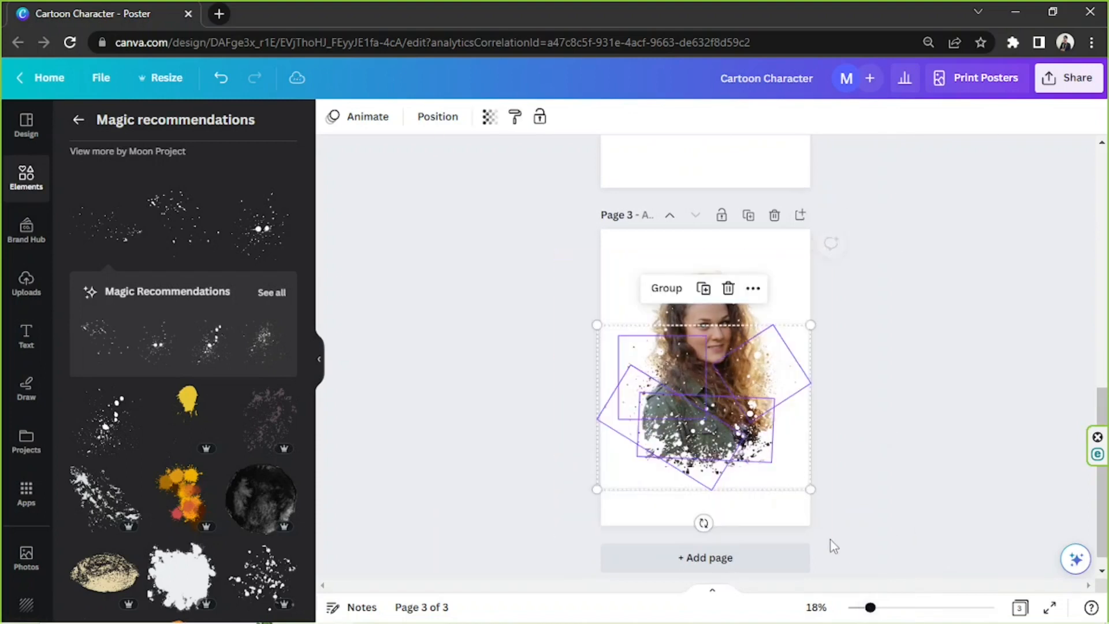
left_click(667, 288)
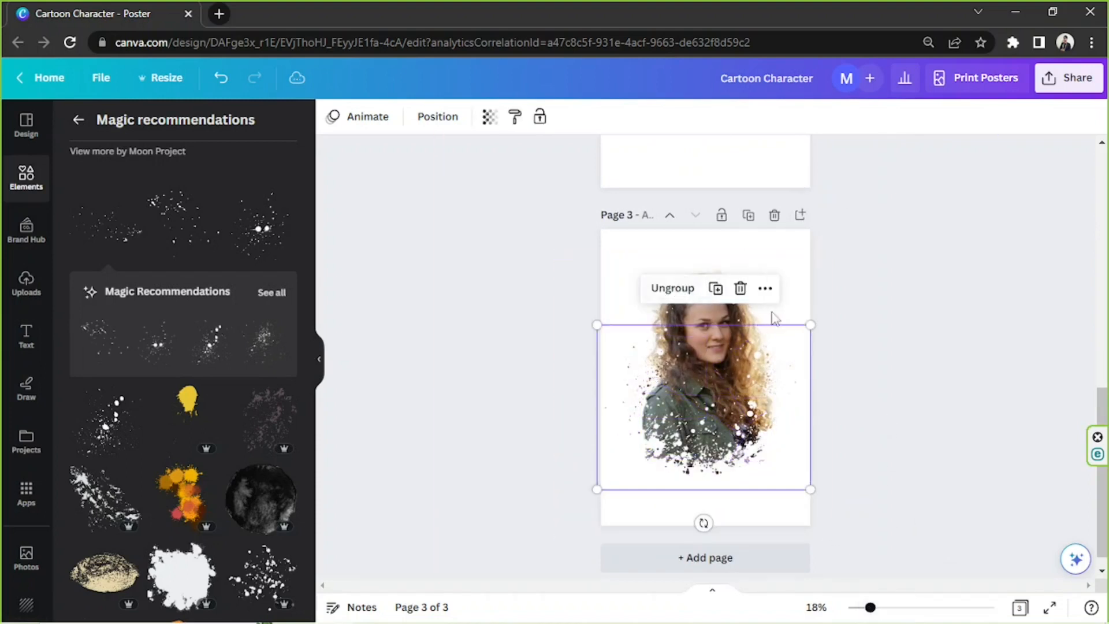
left_click(904, 335)
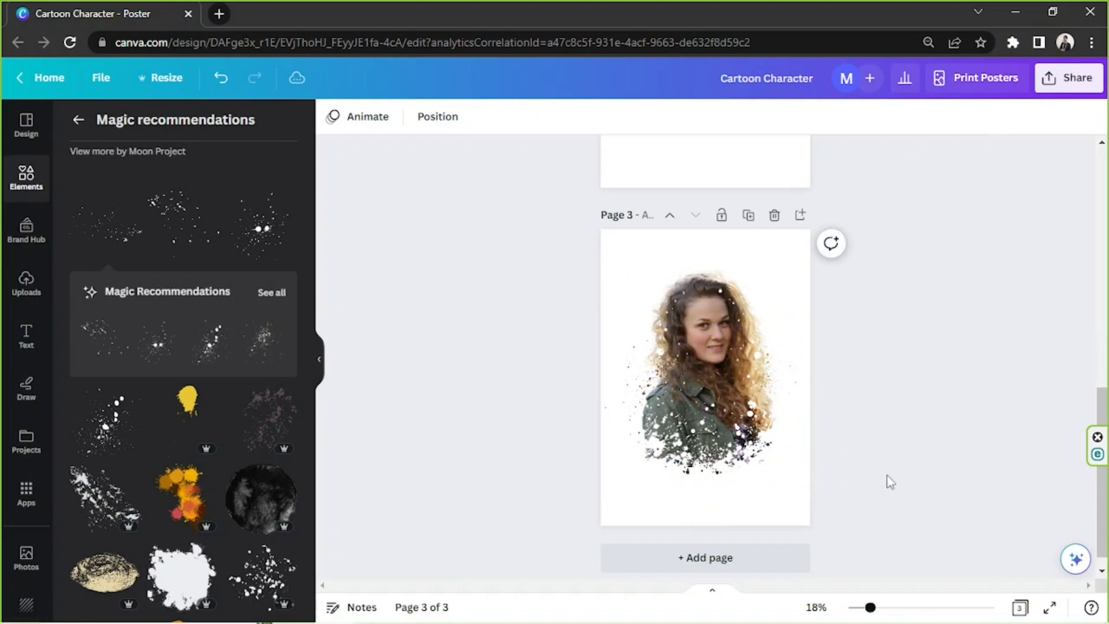
left_click(894, 601)
left_click_drag(498, 186, 924, 587)
left_click(978, 346)
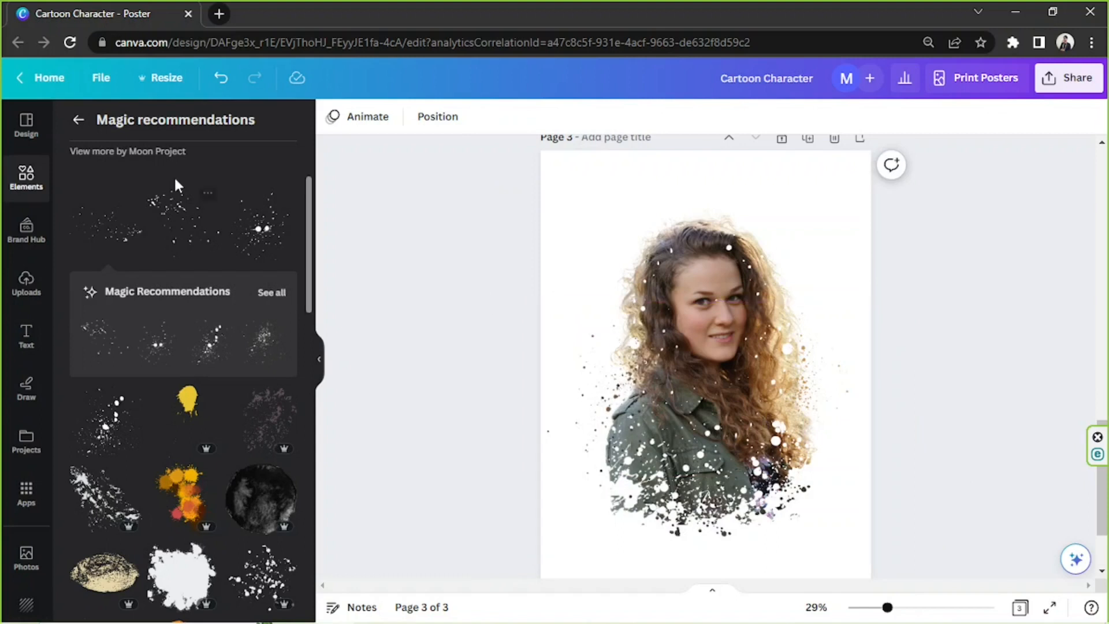
Search the graphics for "butterfly" and browse the results for a suitable design
left_click(78, 119)
left_click(152, 127)
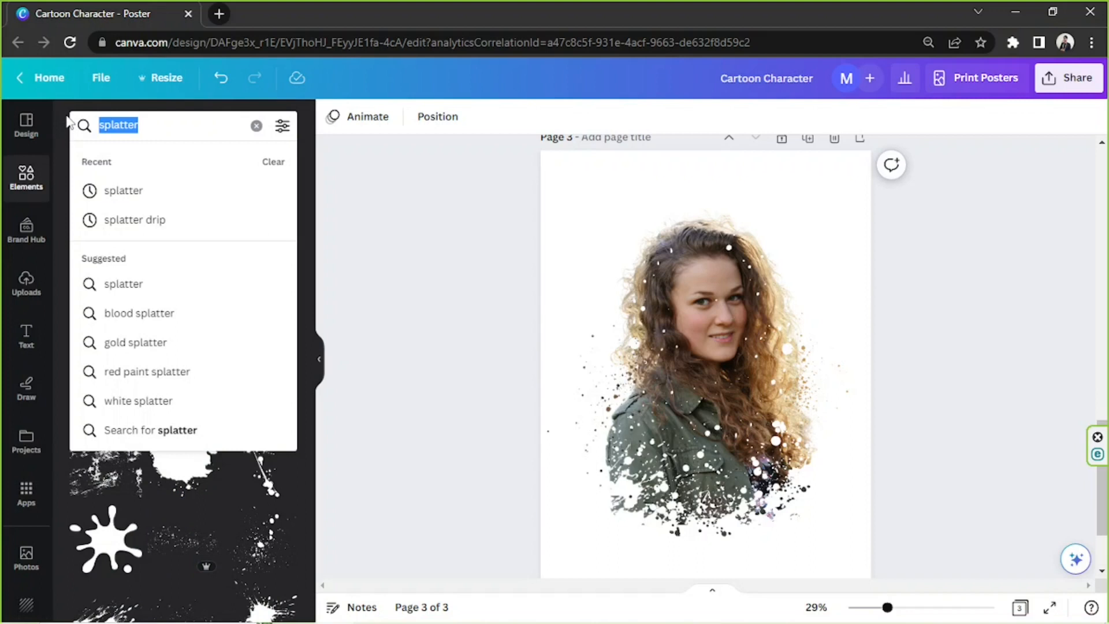
type("butterfly")
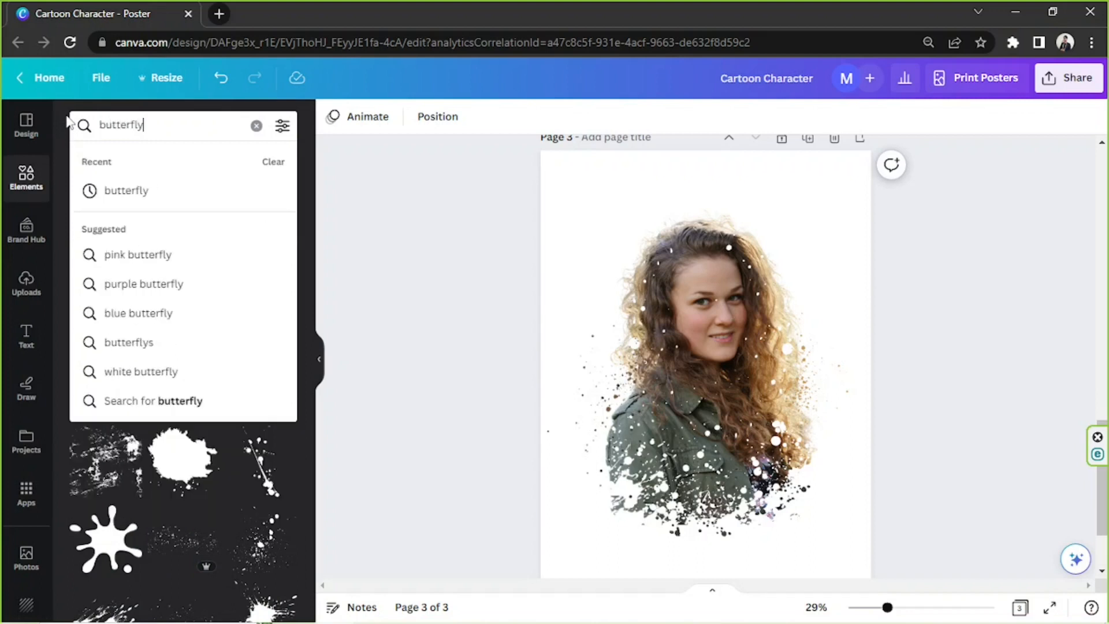
key("Return")
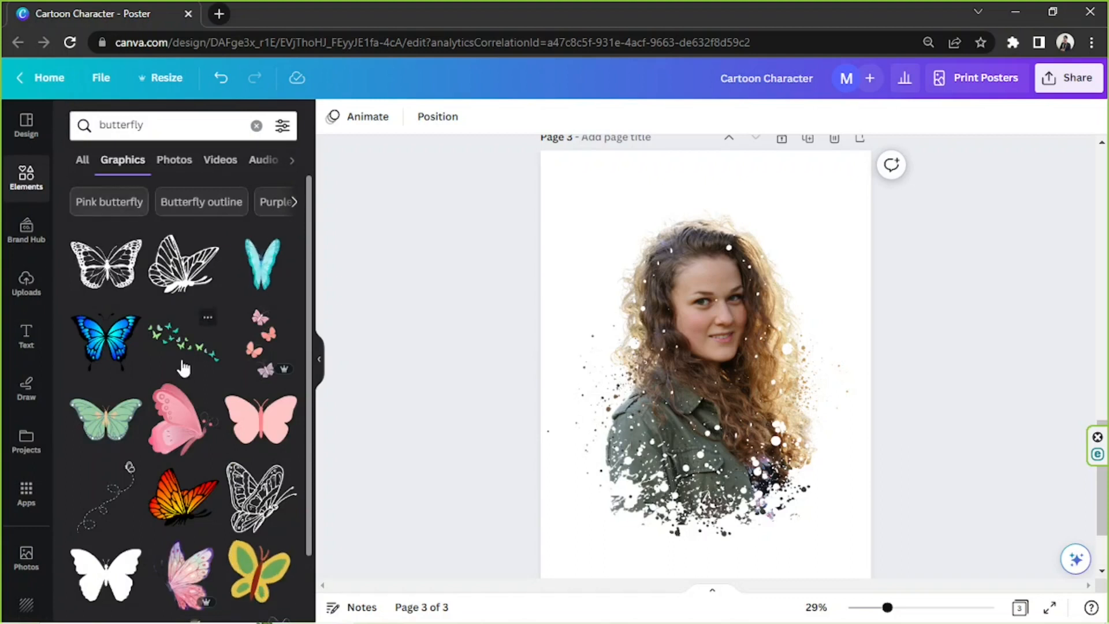
scroll(187, 364, "down", 1)
scroll(187, 364, "down", 10)
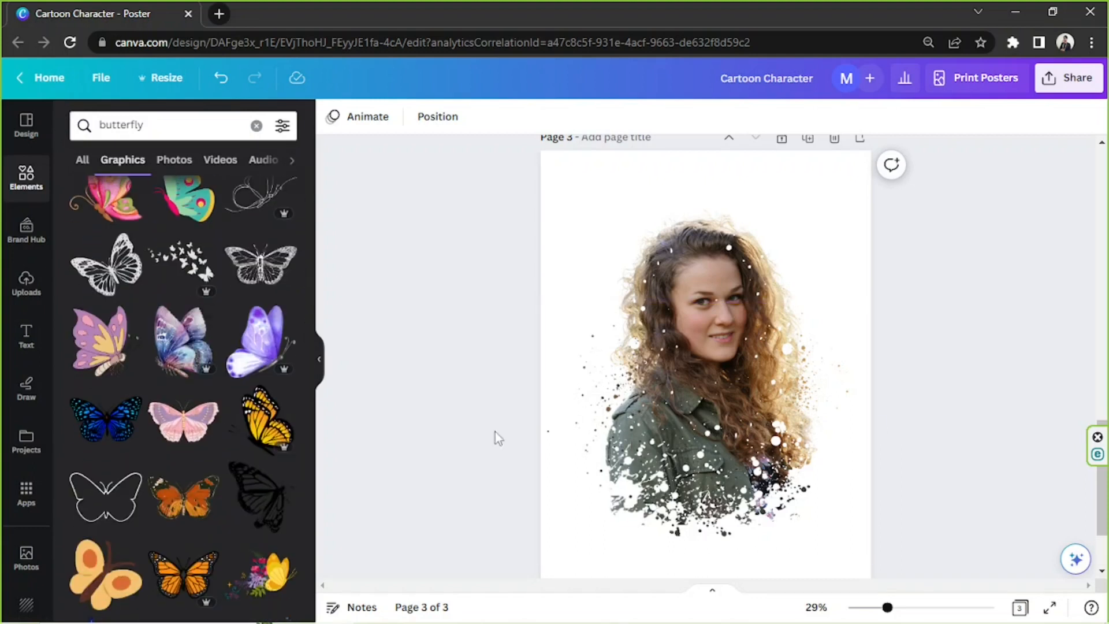
scroll(232, 397, "down", 2)
scroll(232, 398, "down", 3)
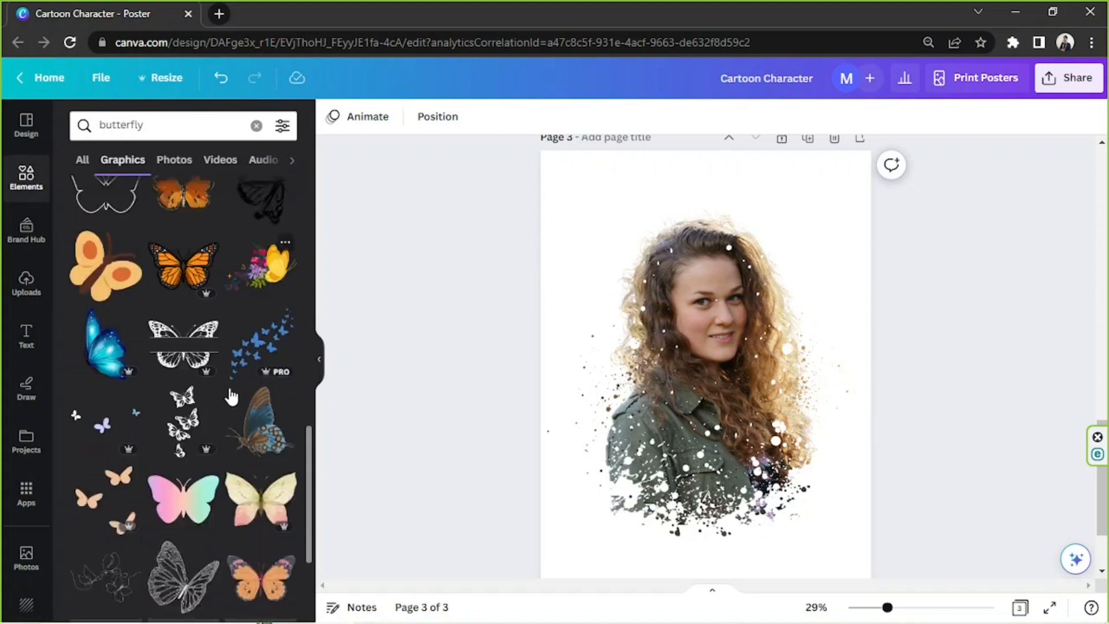
scroll(252, 298, "down", 1)
scroll(254, 293, "down", 3)
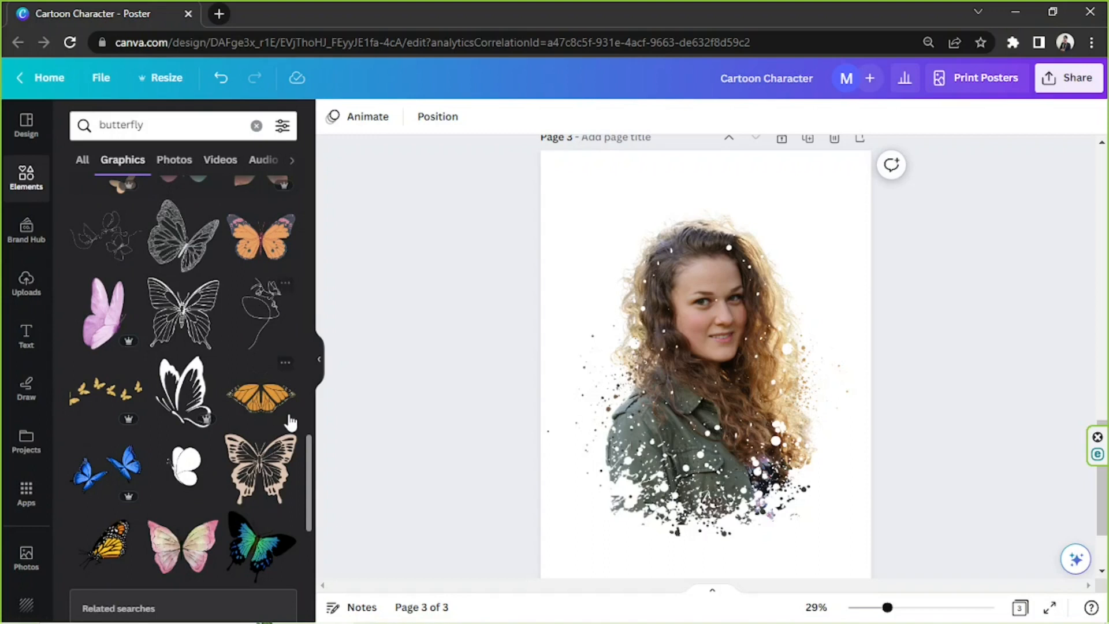
Try the spread-winged orange butterfly and the side-view monarch butterfly on the page, deleting the side-view one
left_click(265, 408)
scroll(155, 410, "down", 2)
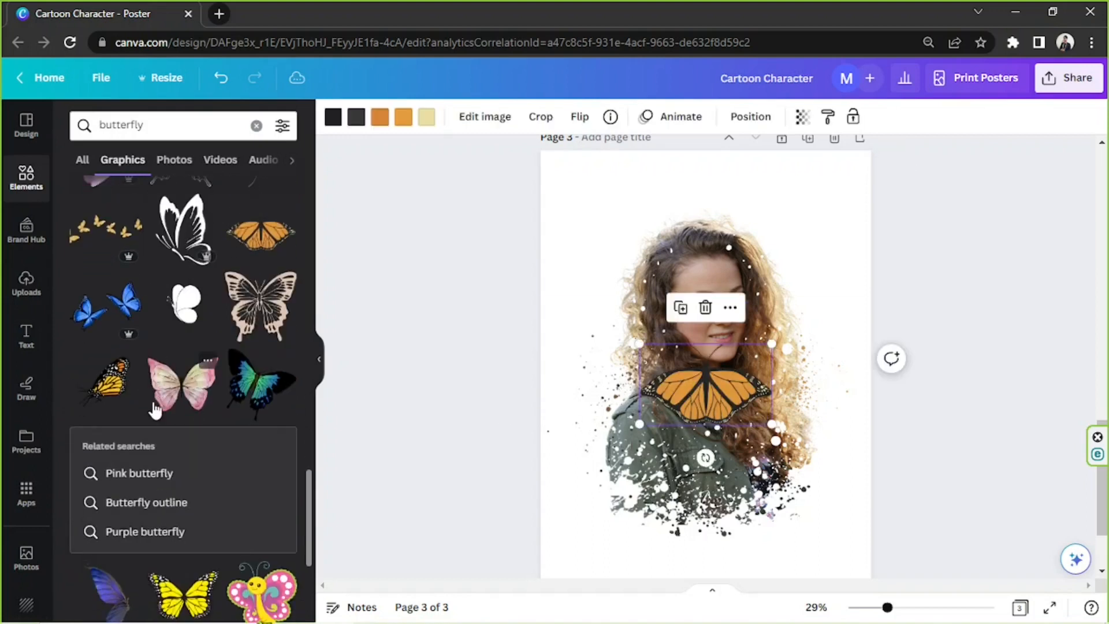
left_click(104, 387)
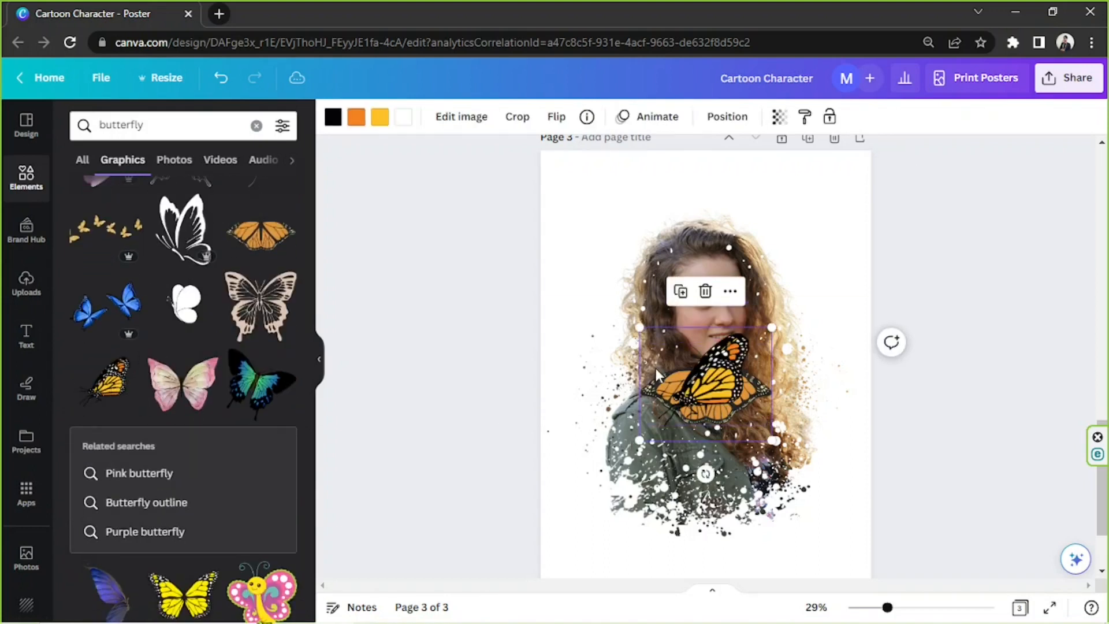
left_click_drag(702, 376, 791, 274)
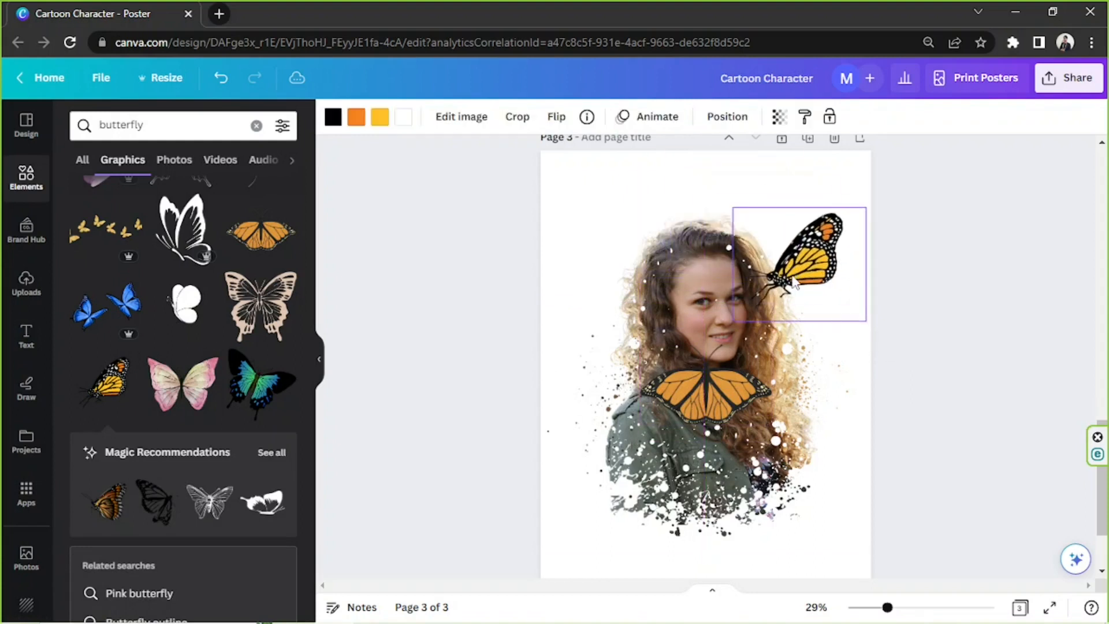
key("Delete")
Add the watercolour brown-pink butterfly with open wings from the results and shrink it to about half its size
scroll(212, 335, "down", 5)
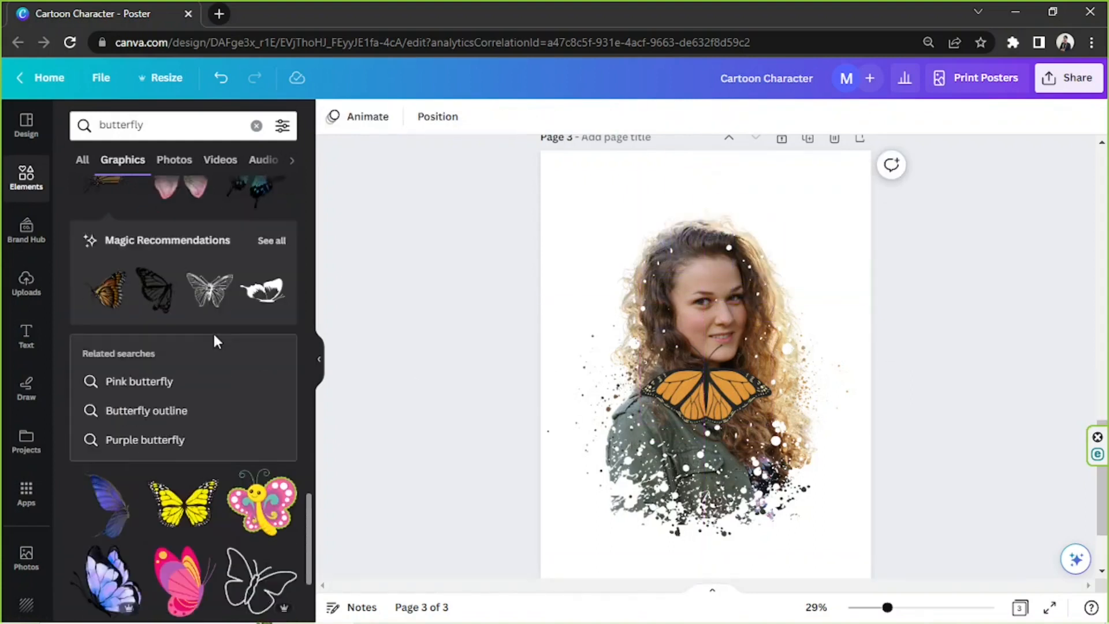
scroll(210, 285, "down", 3)
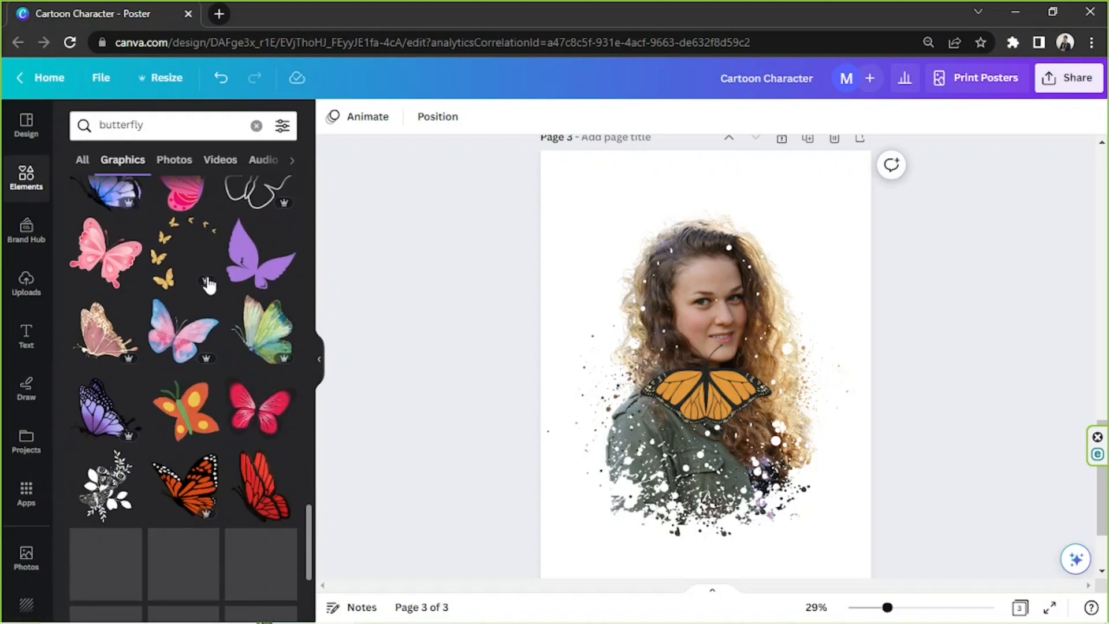
scroll(240, 307, "down", 1)
scroll(240, 308, "down", 5)
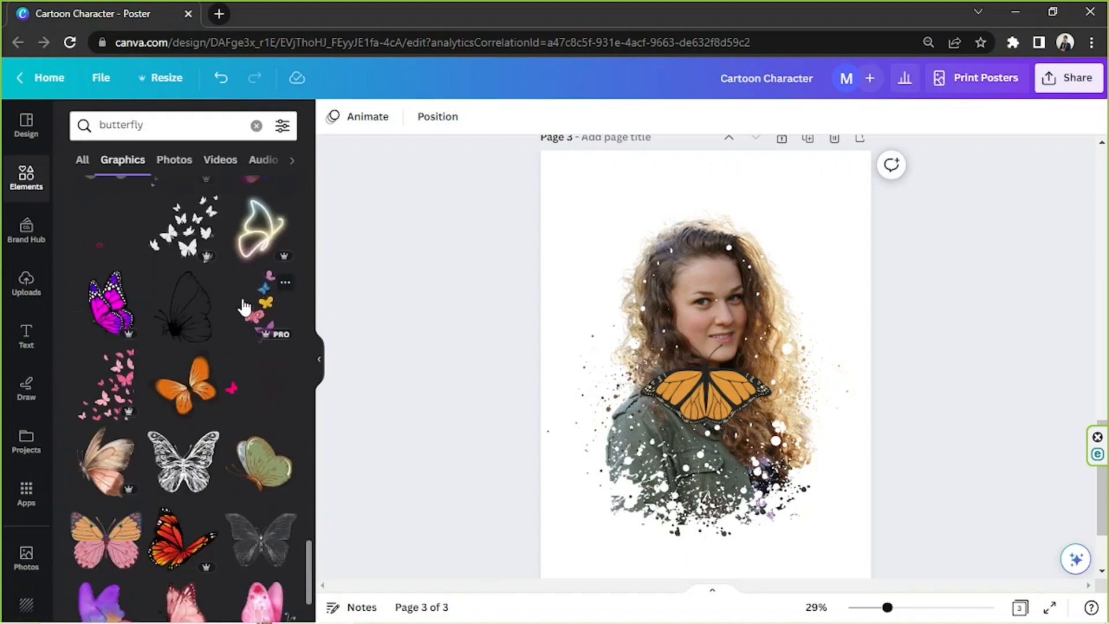
scroll(245, 308, "down", 2)
scroll(248, 289, "down", 4)
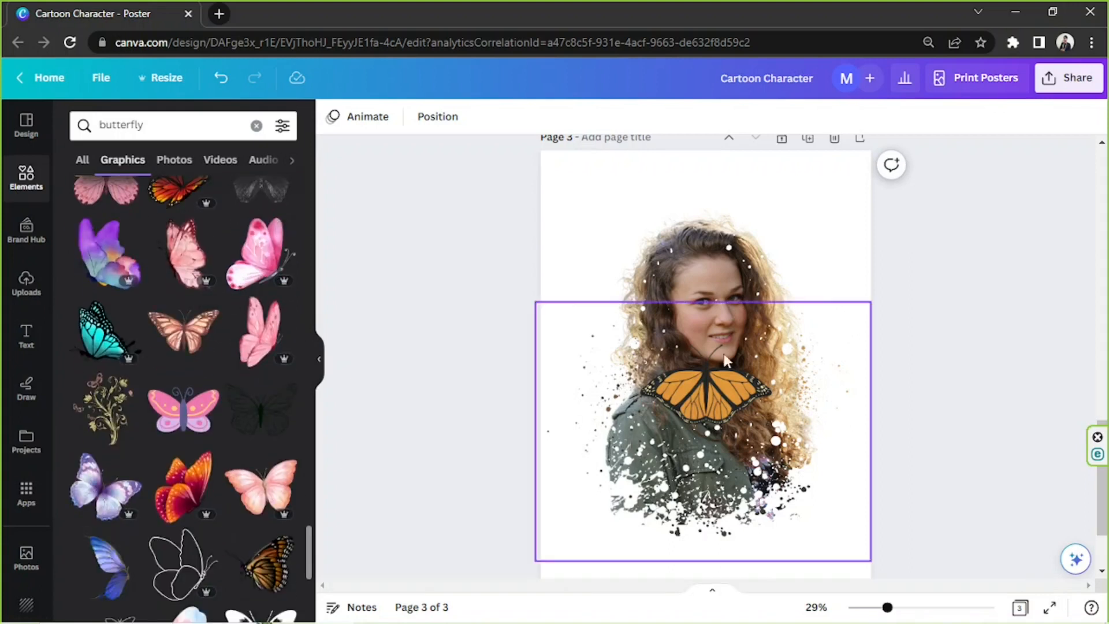
left_click(164, 345)
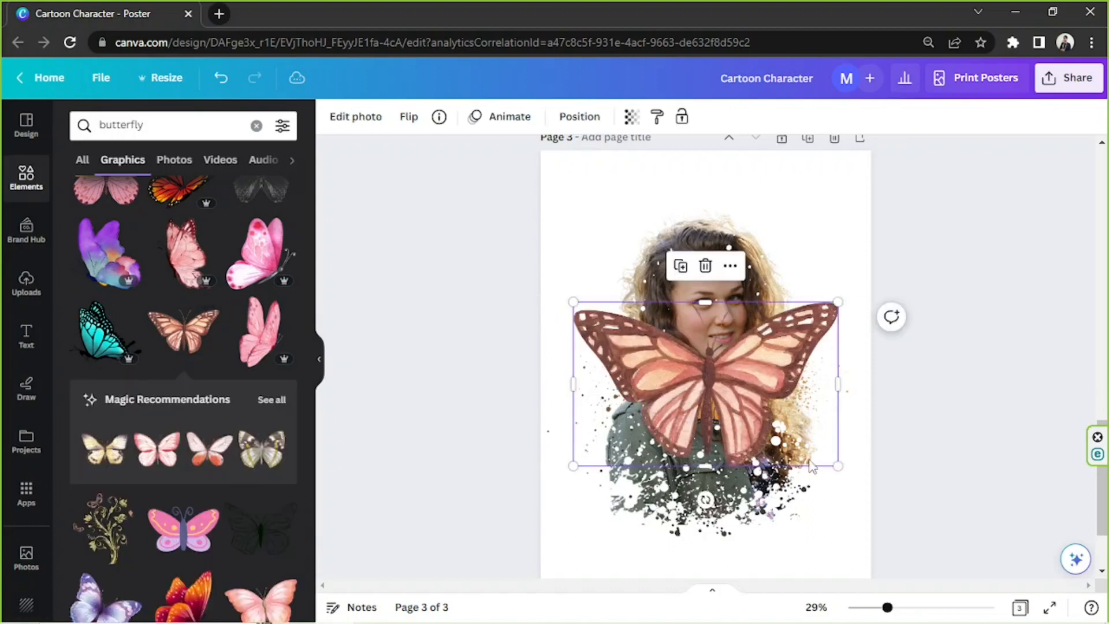
left_click_drag(827, 462, 749, 387)
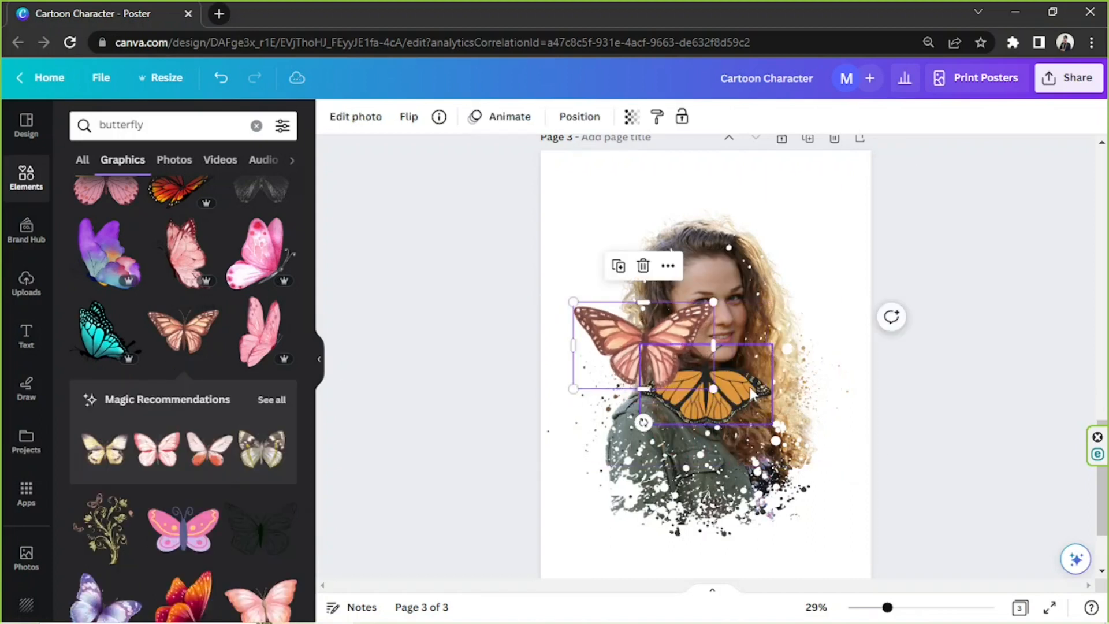
Delete the spread-winged orange butterfly from the woman's chest
left_click(749, 387)
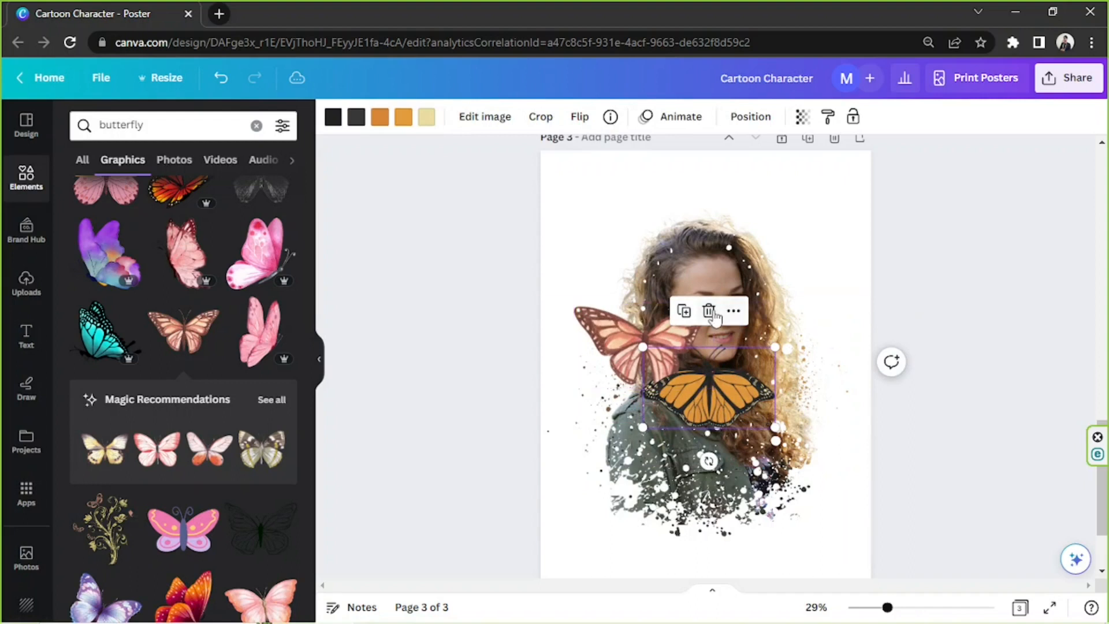
key("Escape")
left_click(712, 386)
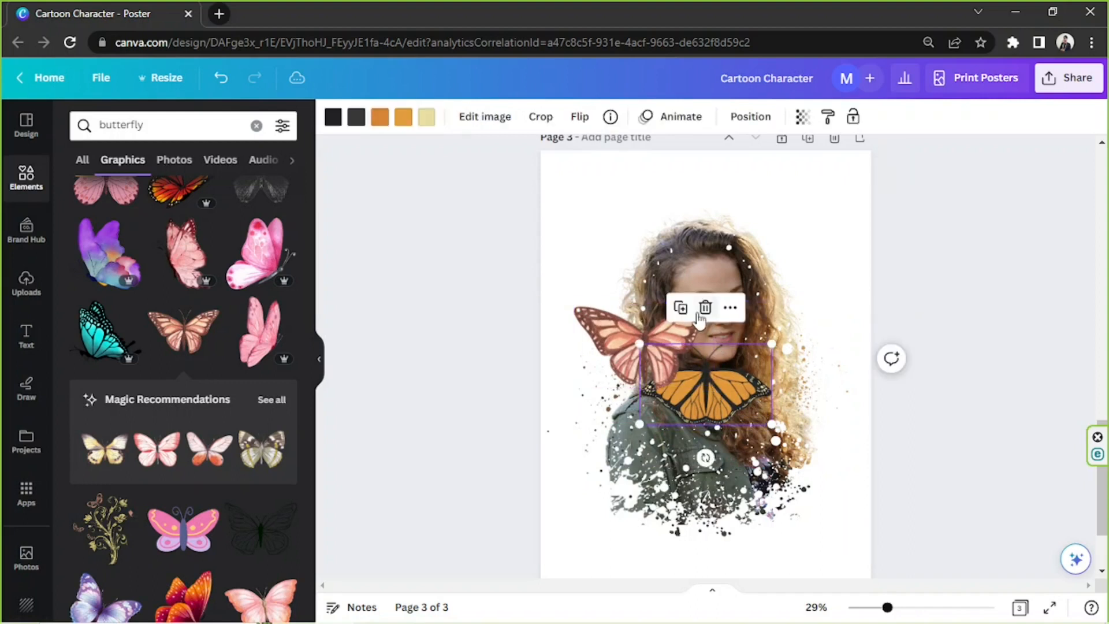
left_click(705, 308)
Shrink the brown-pink butterfly to a small accent, rotate it to about 29° and place it beside the hair's left edge
left_click(633, 362)
left_click_drag(633, 361, 702, 411)
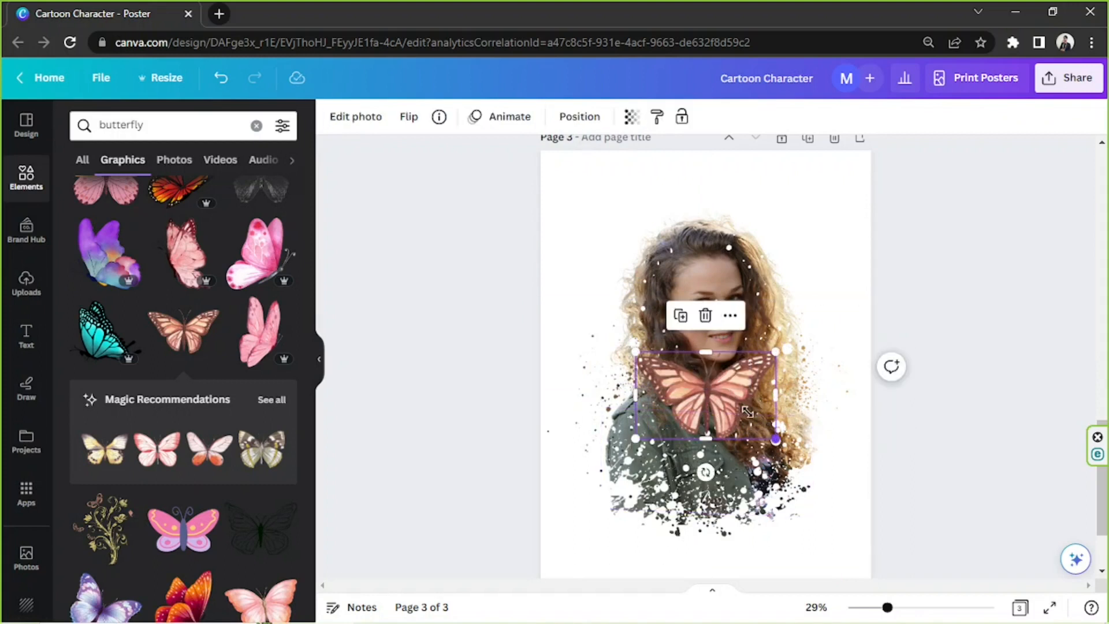
left_click_drag(747, 412, 573, 362)
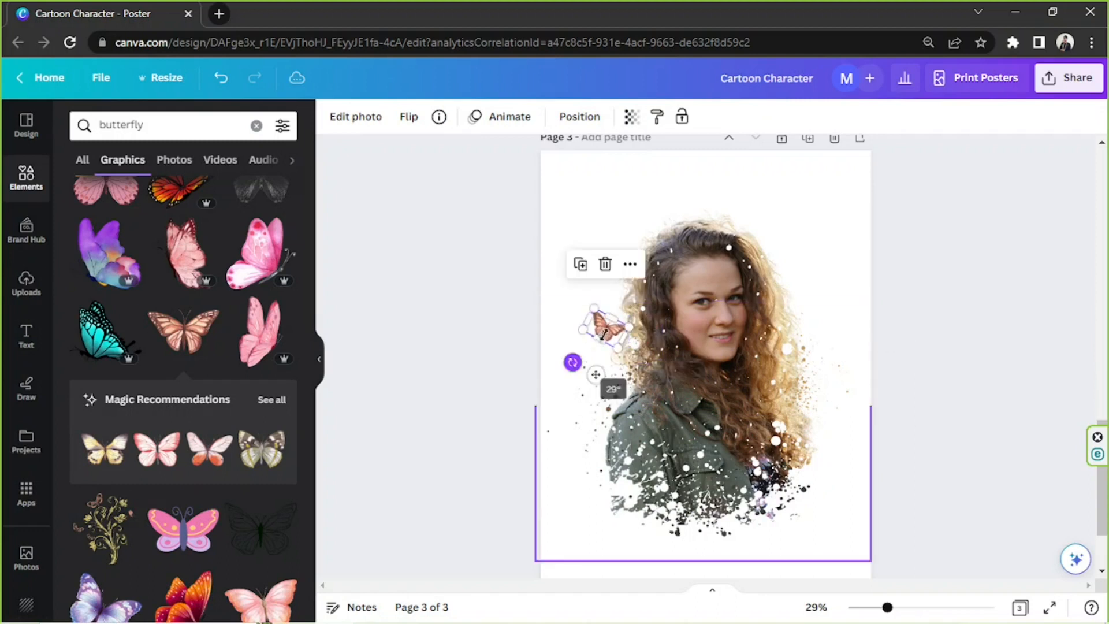
Duplicate the small butterfly, tilt the copy the opposite way and place it at the upper right edge of the hair
left_click_drag(618, 334, 756, 289)
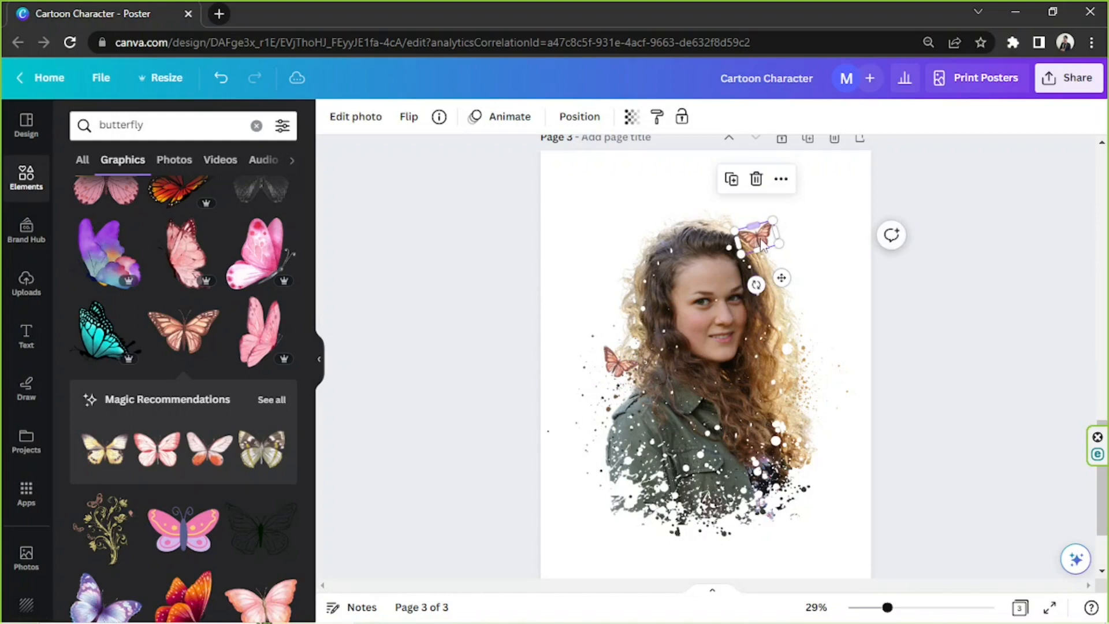
left_click_drag(764, 231, 766, 225)
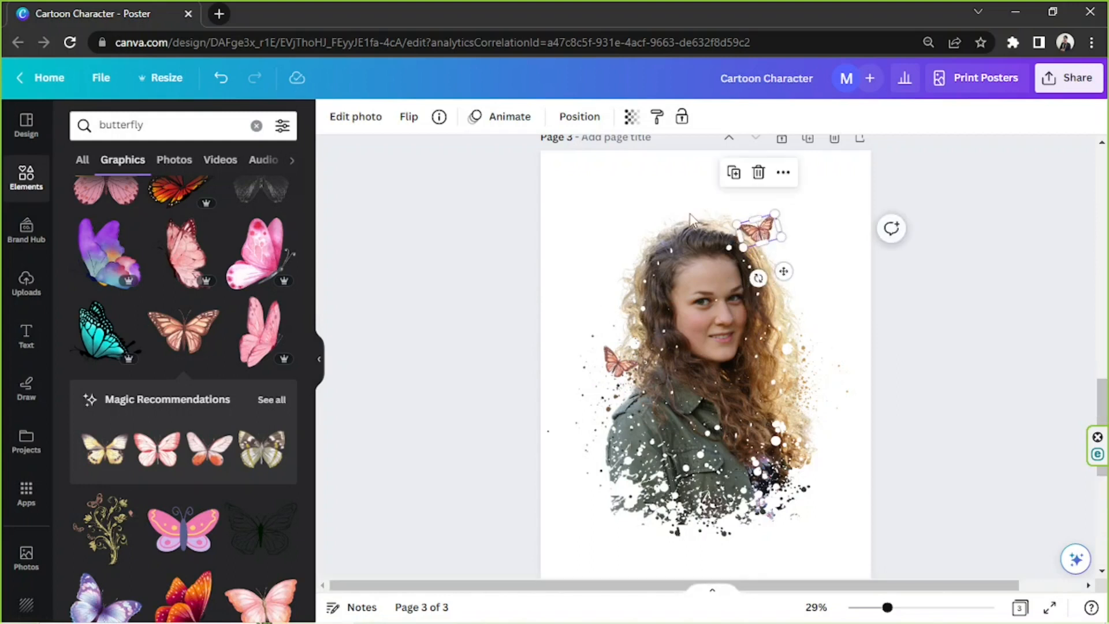
Apply the Vintage filter Antiq to the butterfly at the top of the hair
left_click(357, 117)
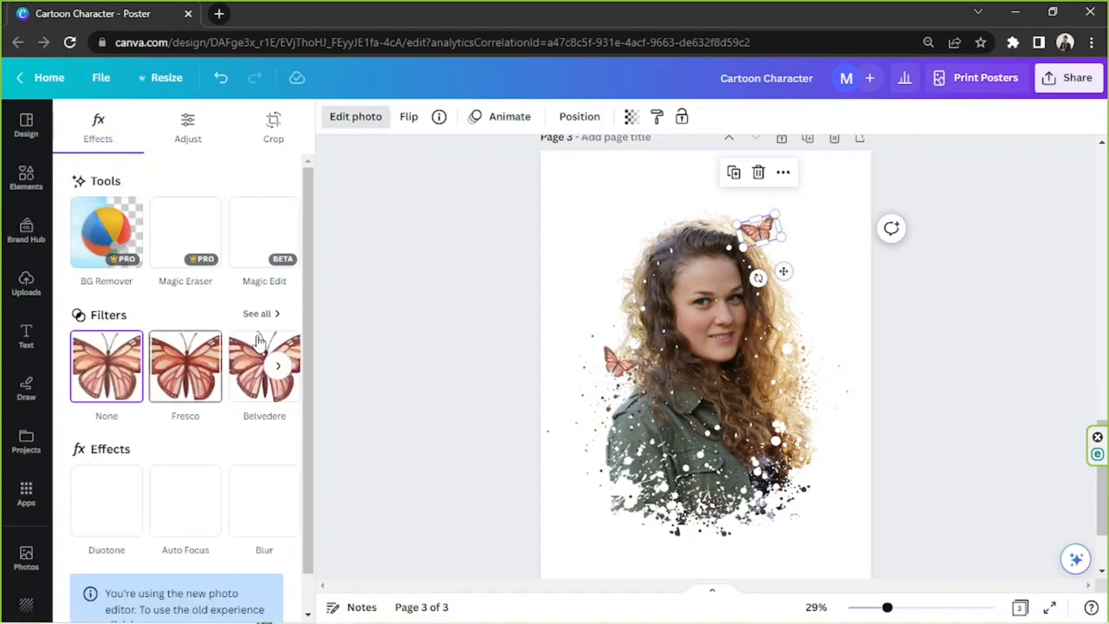
scroll(262, 315, "down", 1)
scroll(268, 312, "up", 1)
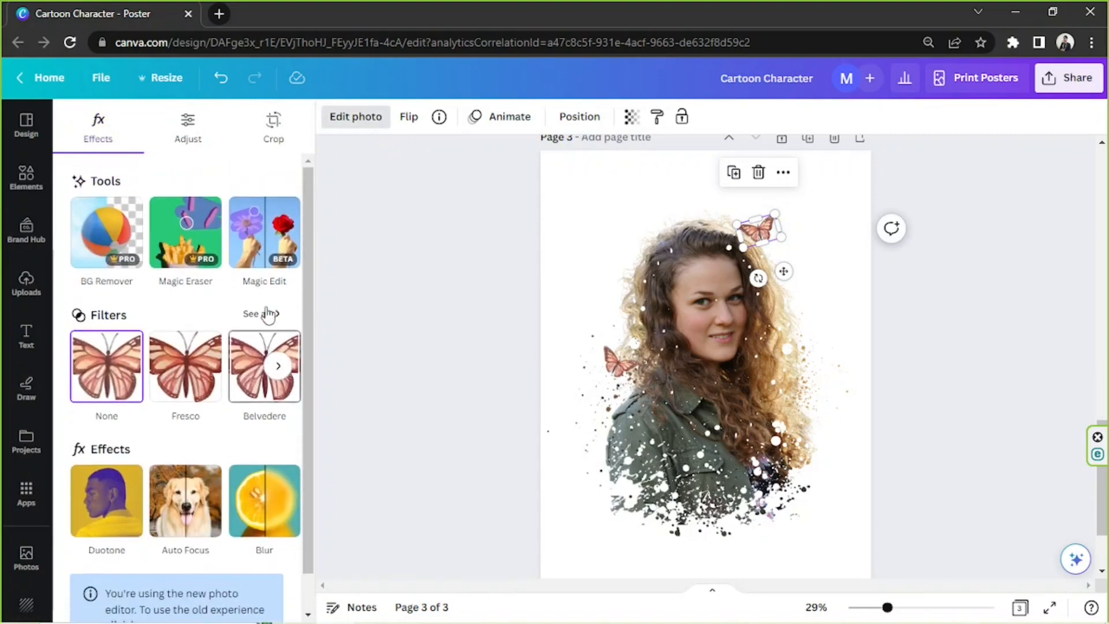
left_click(260, 309)
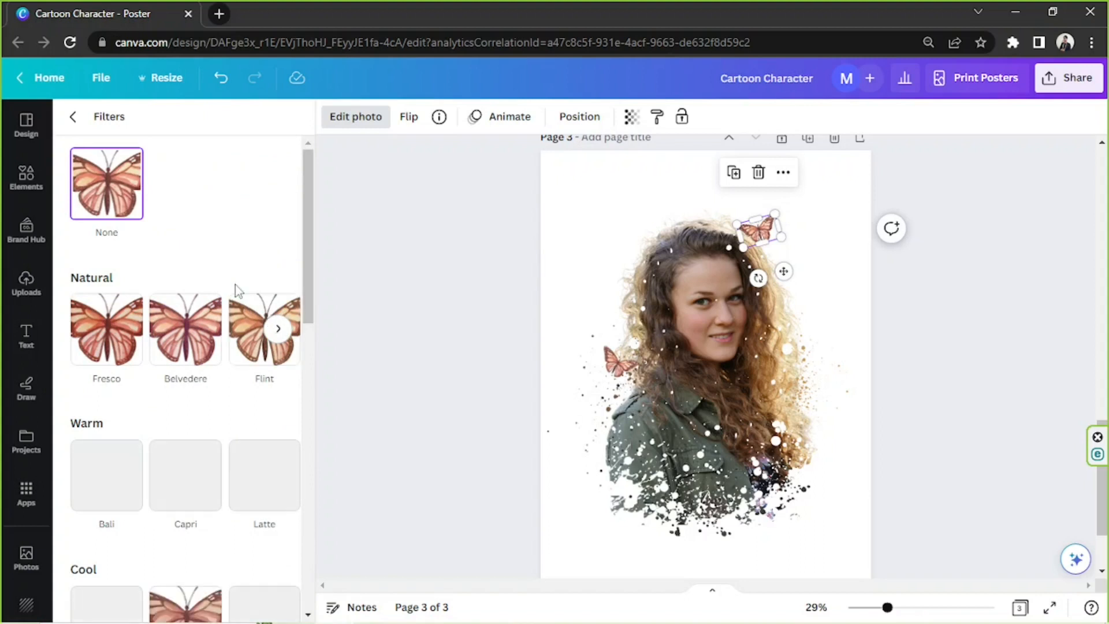
scroll(235, 286, "down", 5)
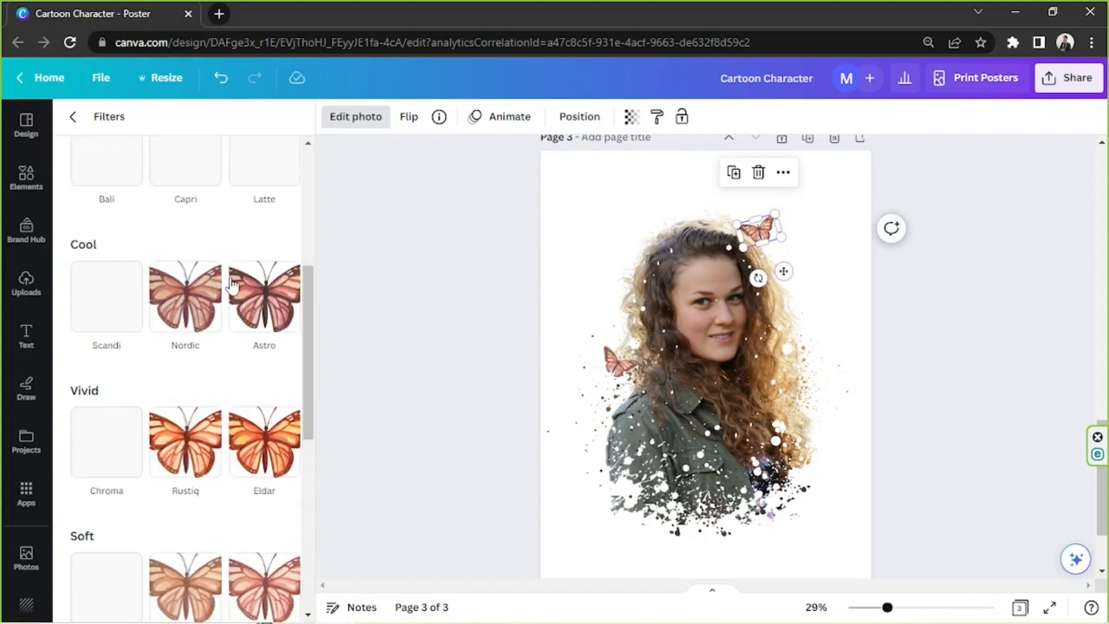
left_click(265, 454)
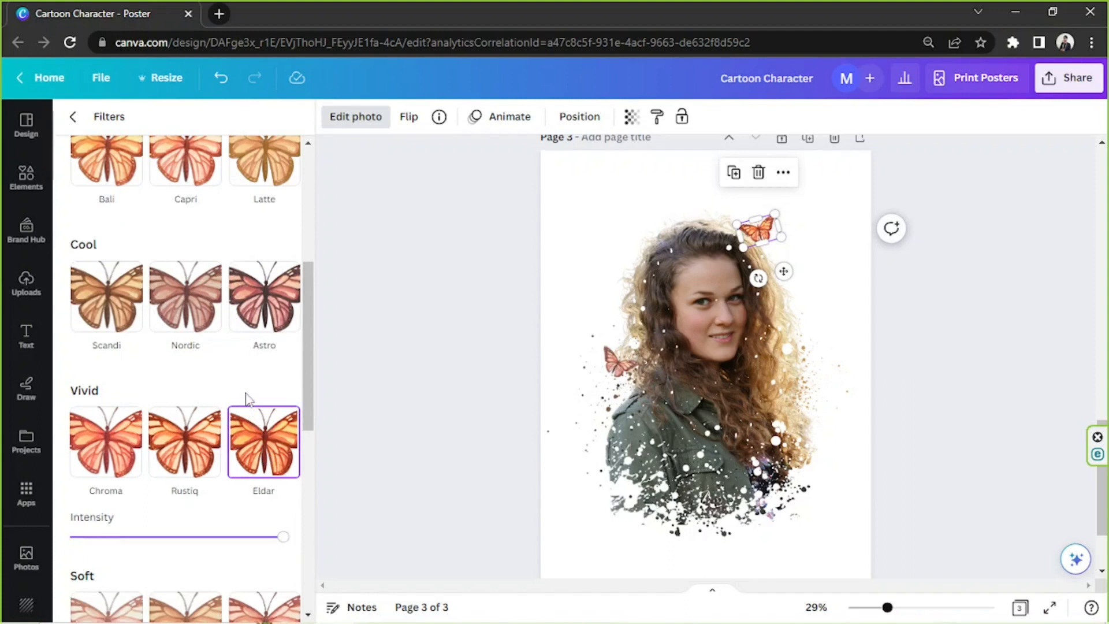
scroll(249, 398, "down", 6)
left_click(246, 373)
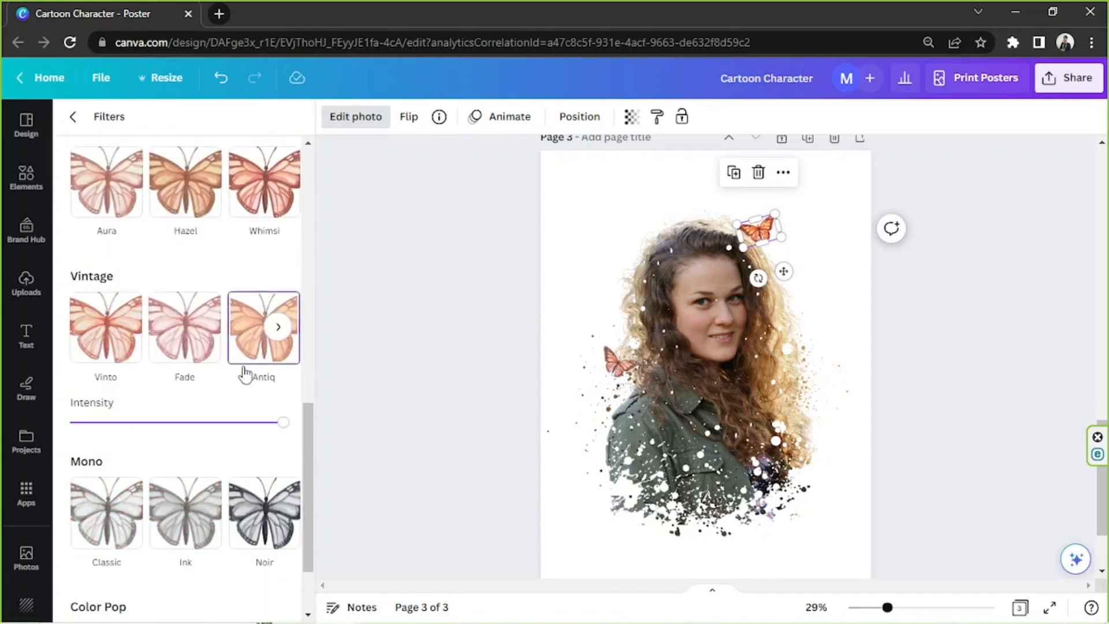
scroll(245, 373, "down", 2)
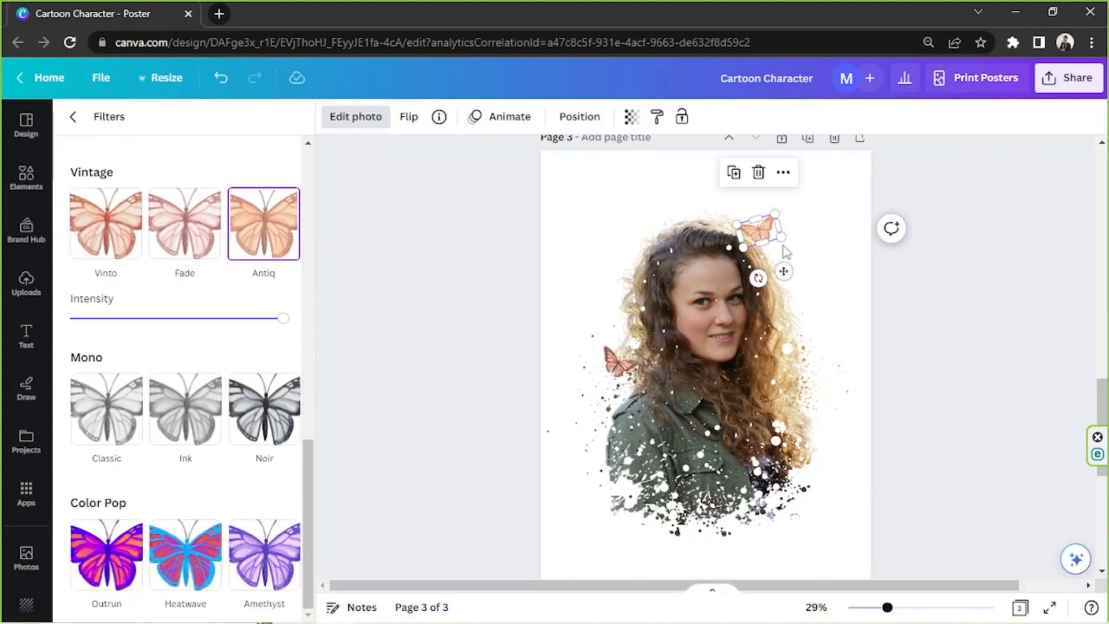
Shrink the filtered butterfly at the top of the hair slightly and deselect it
left_click_drag(780, 236, 770, 234)
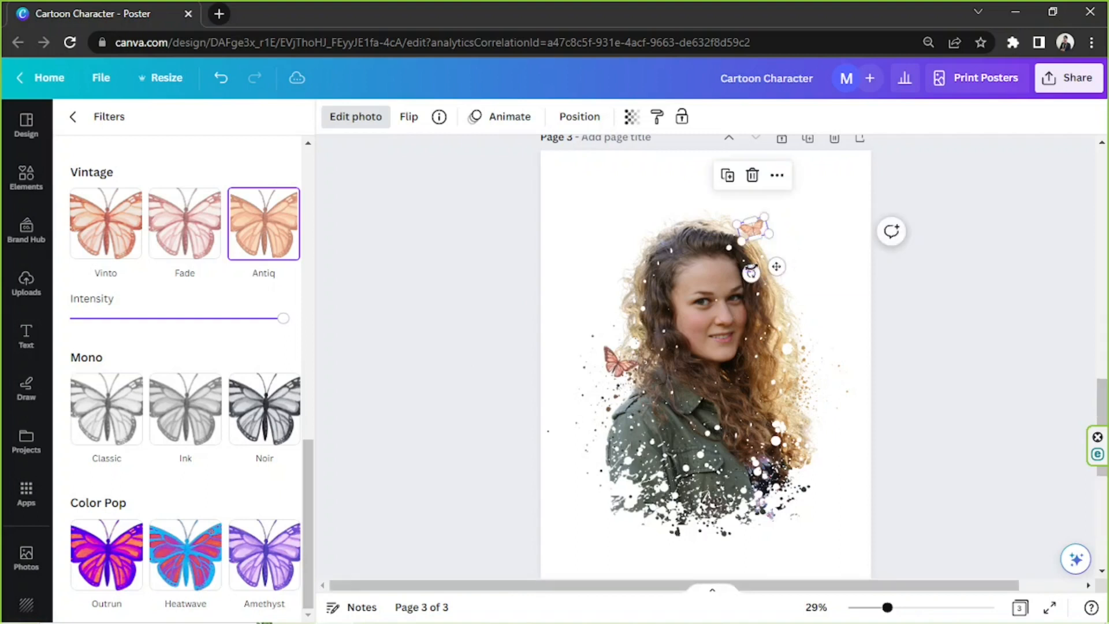
key("Escape")
left_click(947, 284)
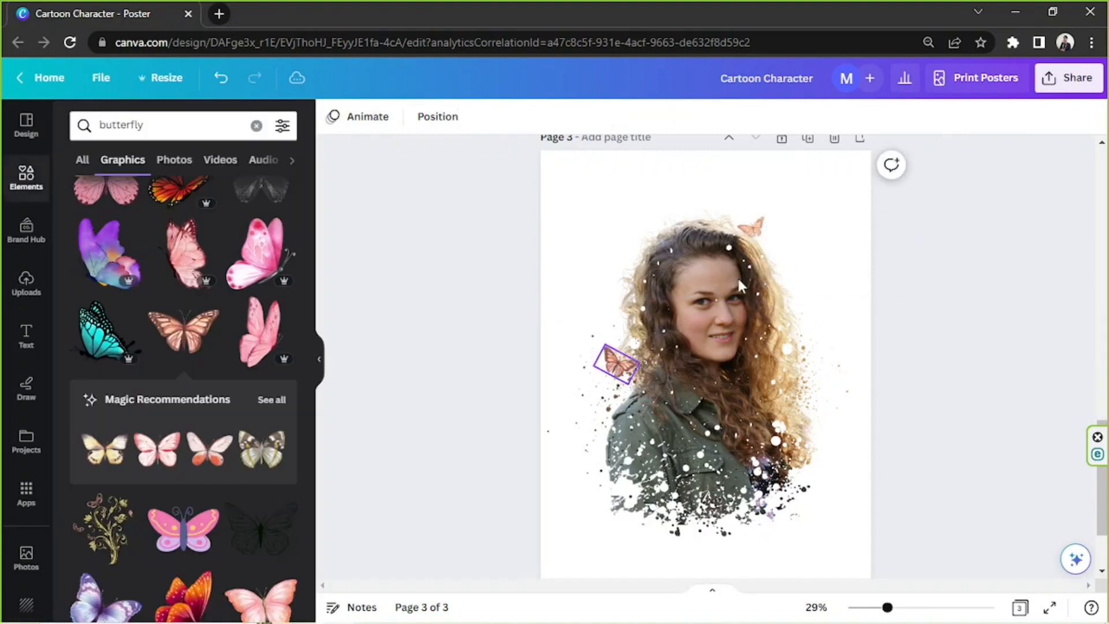
Duplicate the filtered butterfly, rotate the copy clockwise and place it at the jacket's lower right edge beside the hair ends
left_click(751, 227)
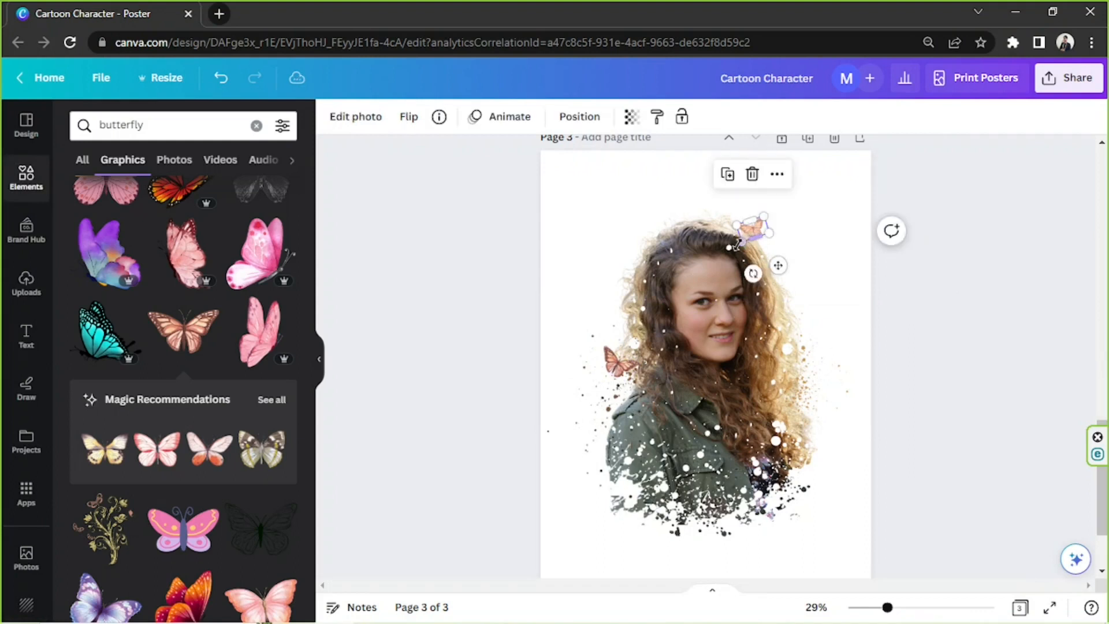
left_click(727, 174)
left_click_drag(780, 269, 767, 509)
left_click_drag(823, 481, 794, 481)
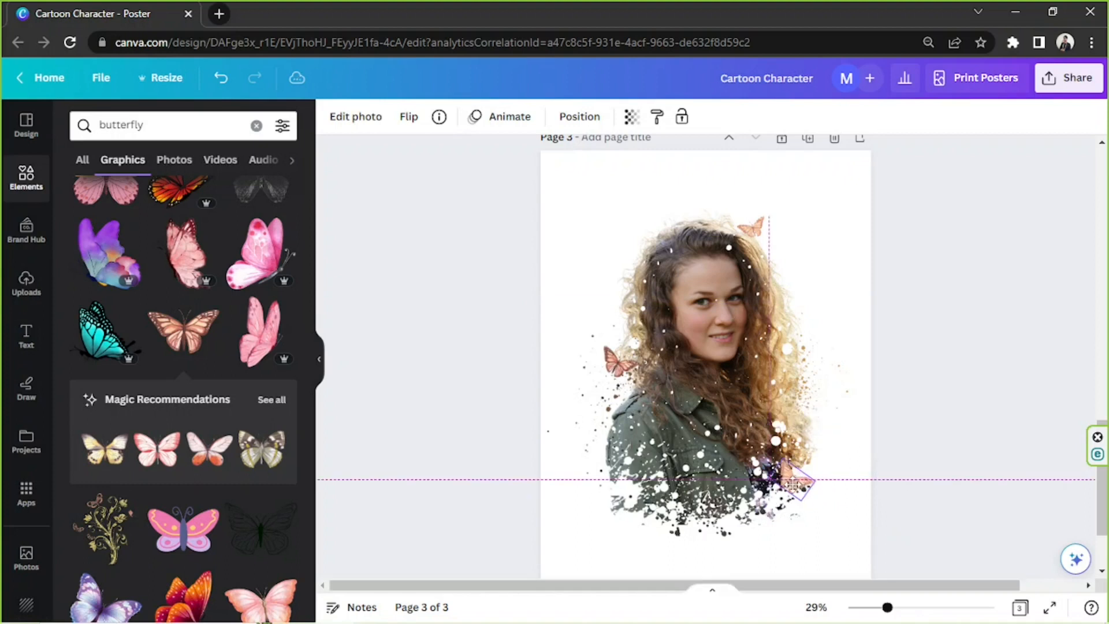
left_click(919, 333)
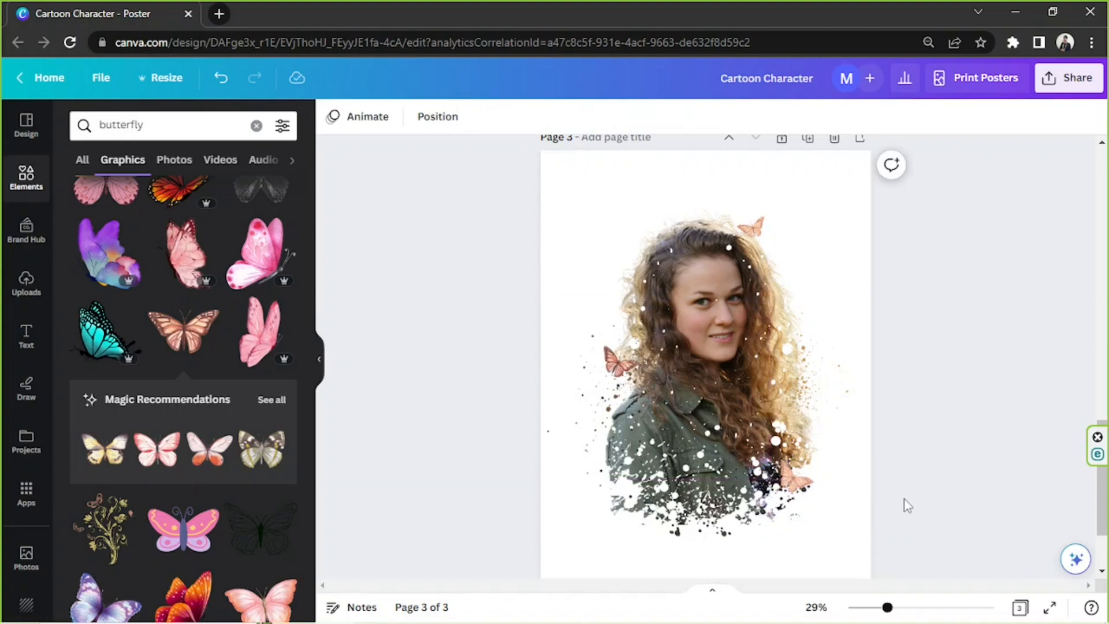
left_click_drag(893, 598, 880, 606)
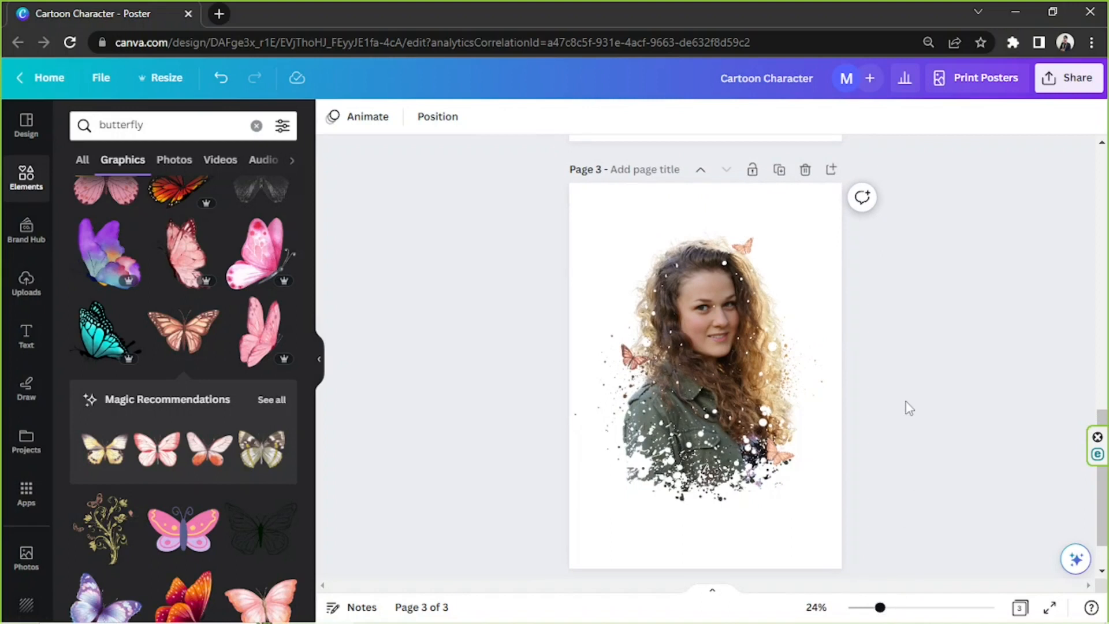
left_click_drag(497, 206, 889, 578)
left_click(973, 385)
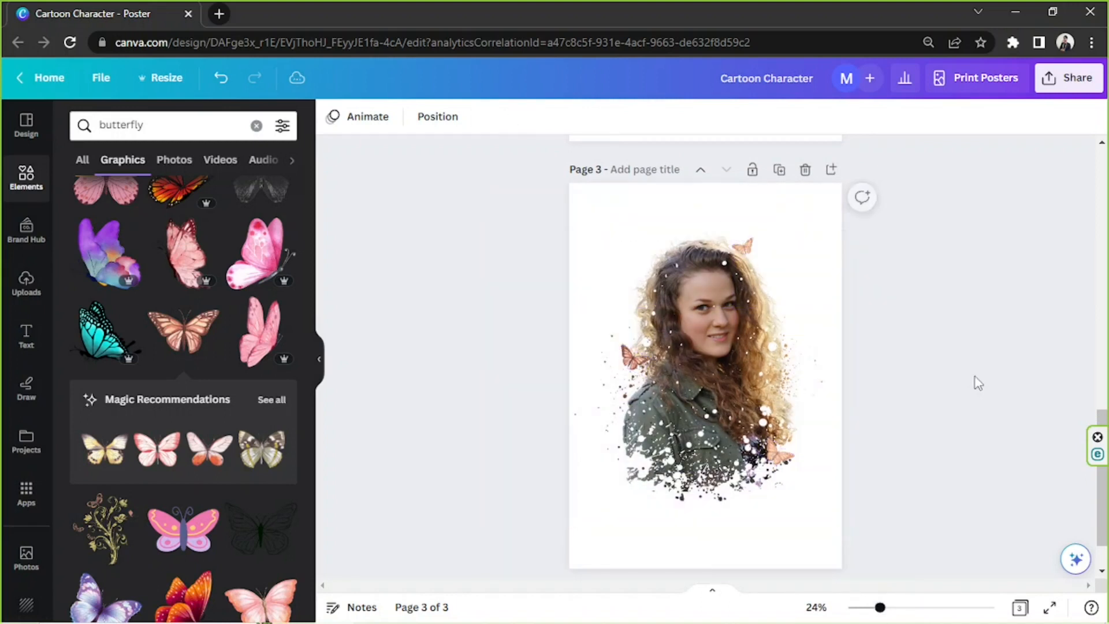
Set up the design's download as a PNG file at size 1 with a transparent background
left_click(1074, 80)
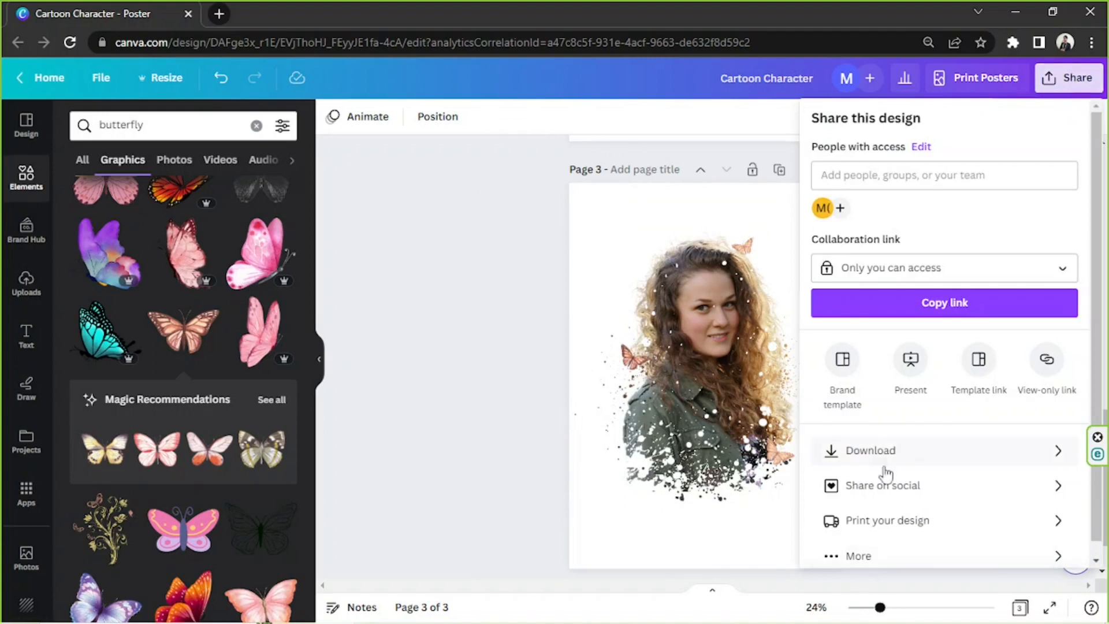
left_click(903, 451)
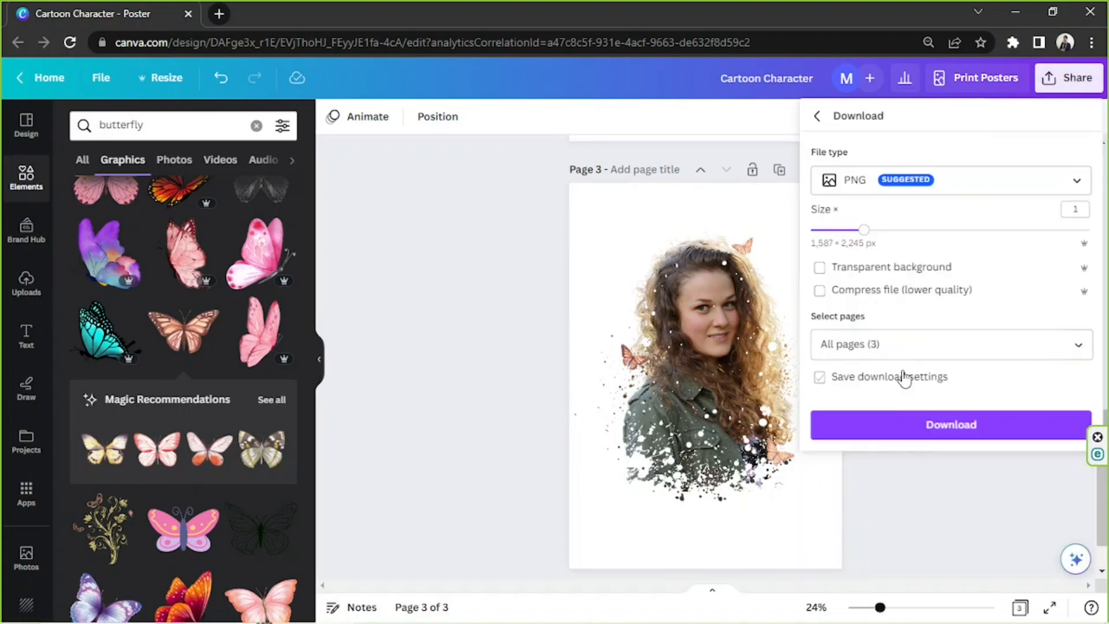
left_click(903, 195)
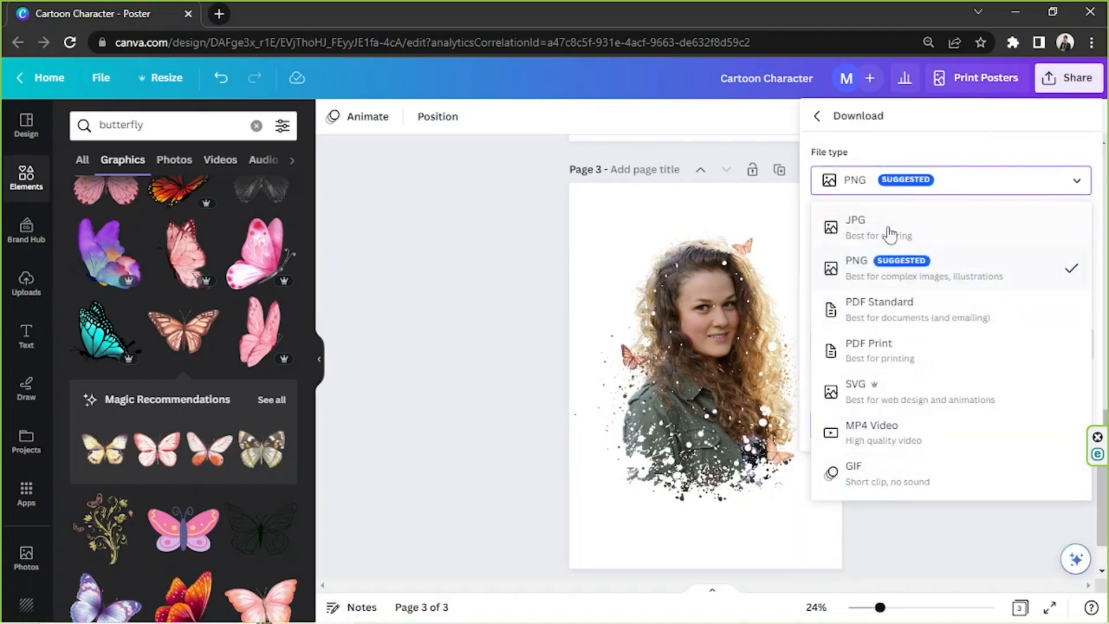
left_click(891, 193)
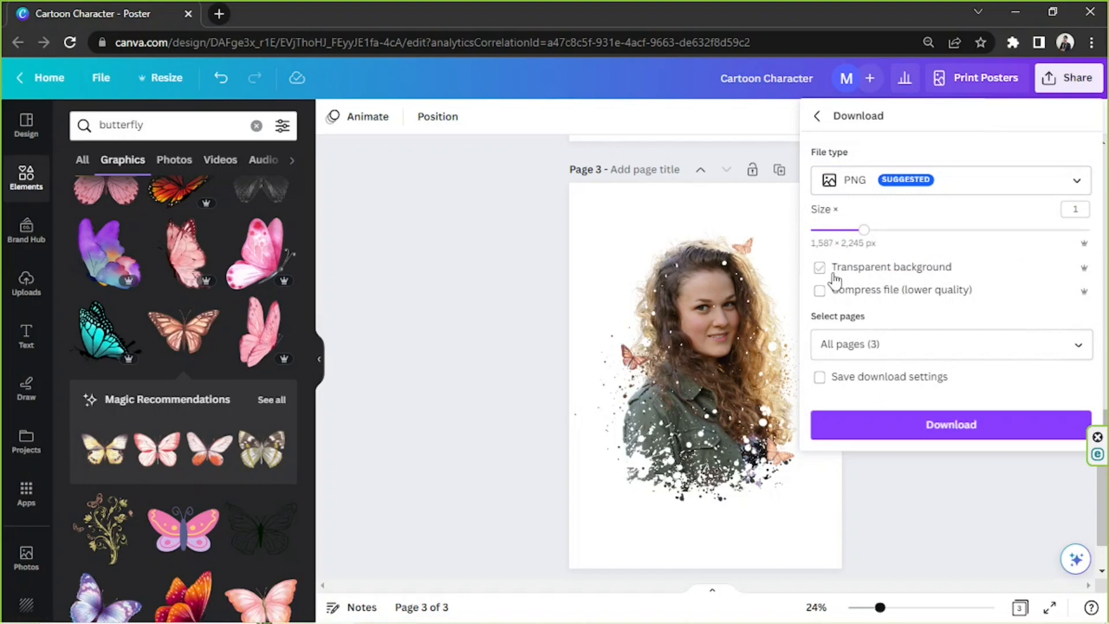
left_click(878, 181)
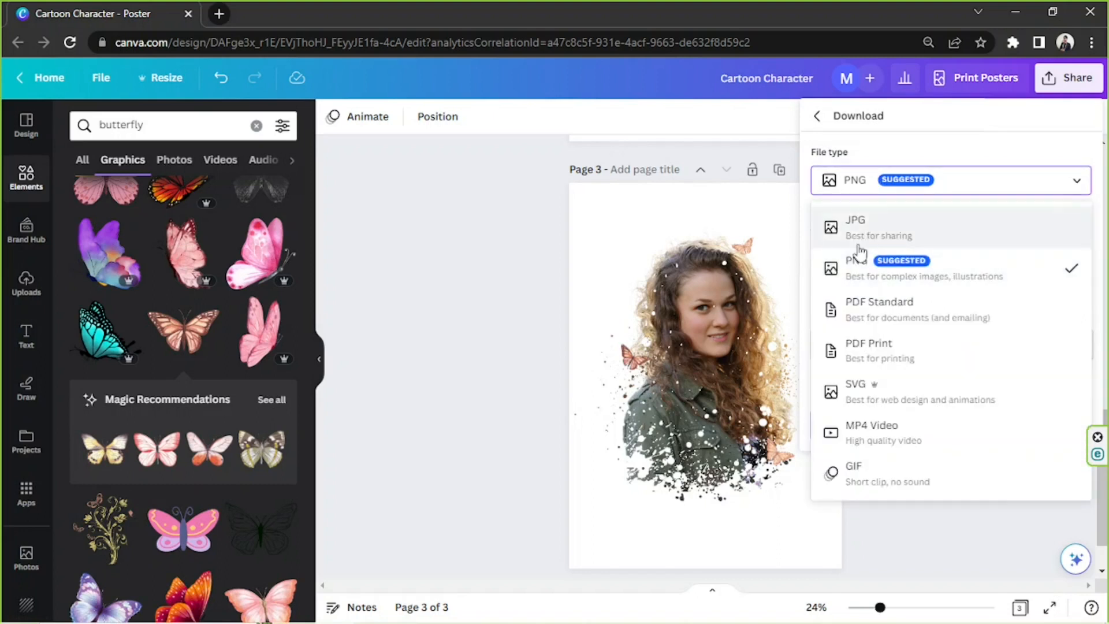
left_click(899, 187)
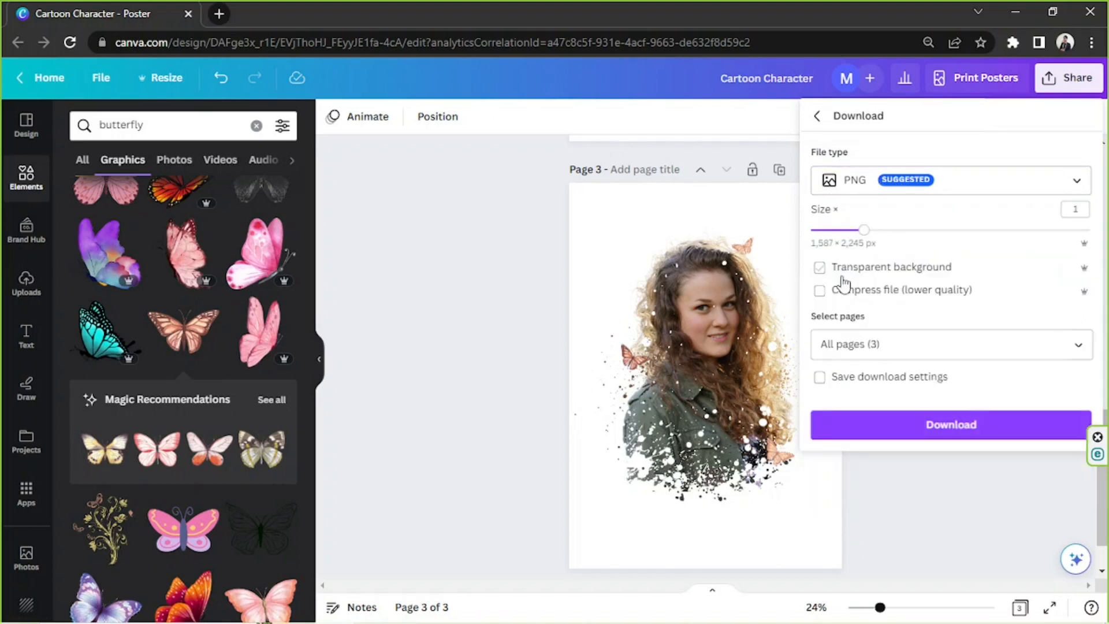
left_click(924, 188)
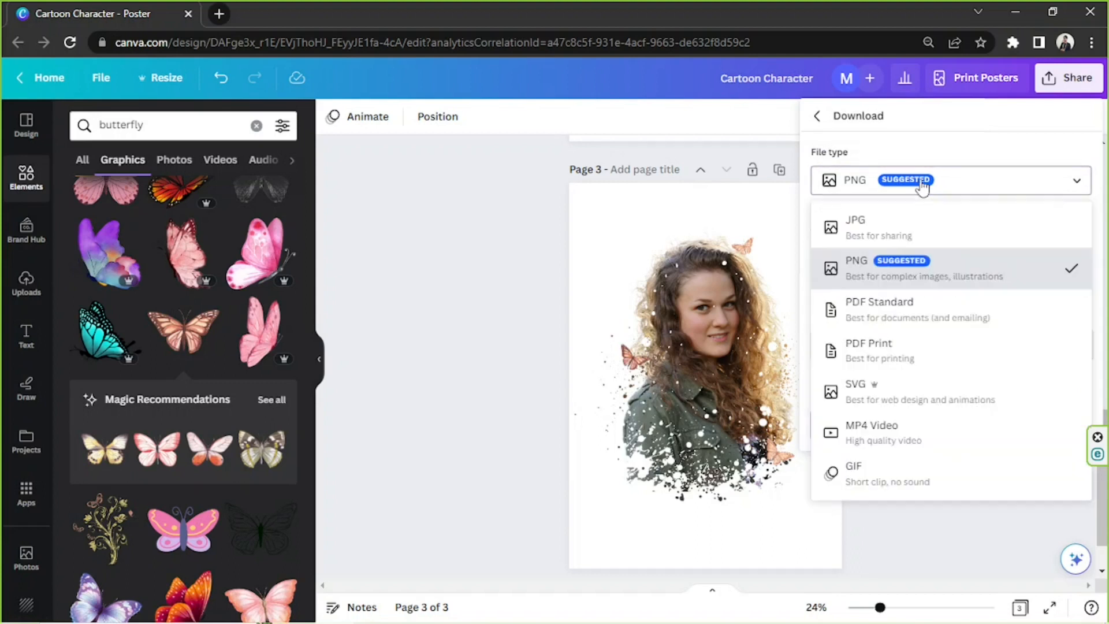
left_click(902, 196)
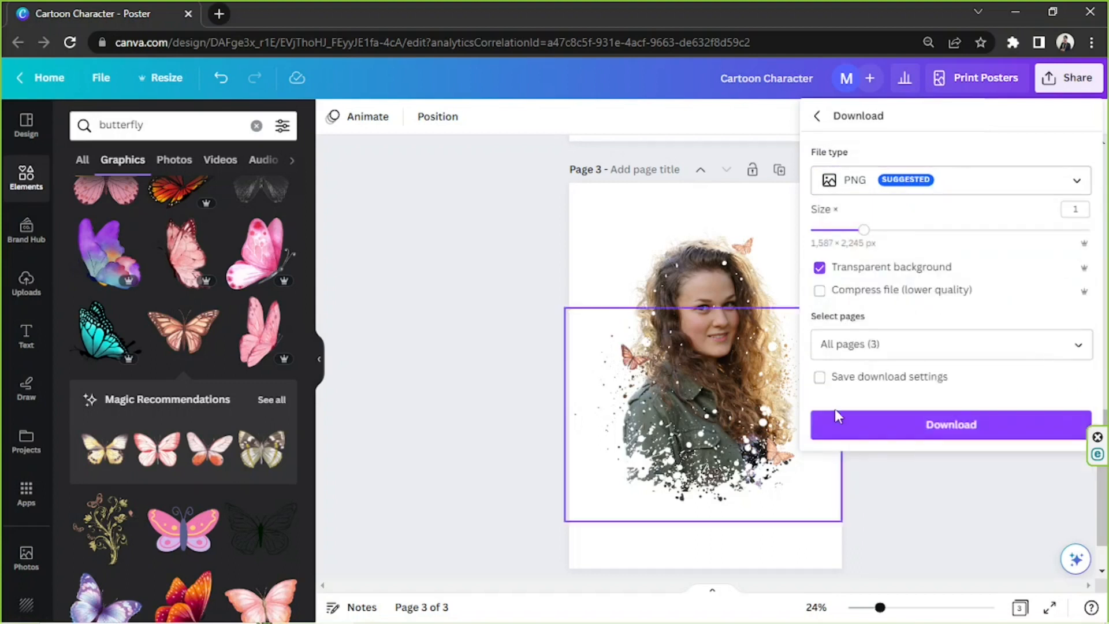
Keep all pages selected for the export and download the design
left_click(883, 355)
left_click(881, 349)
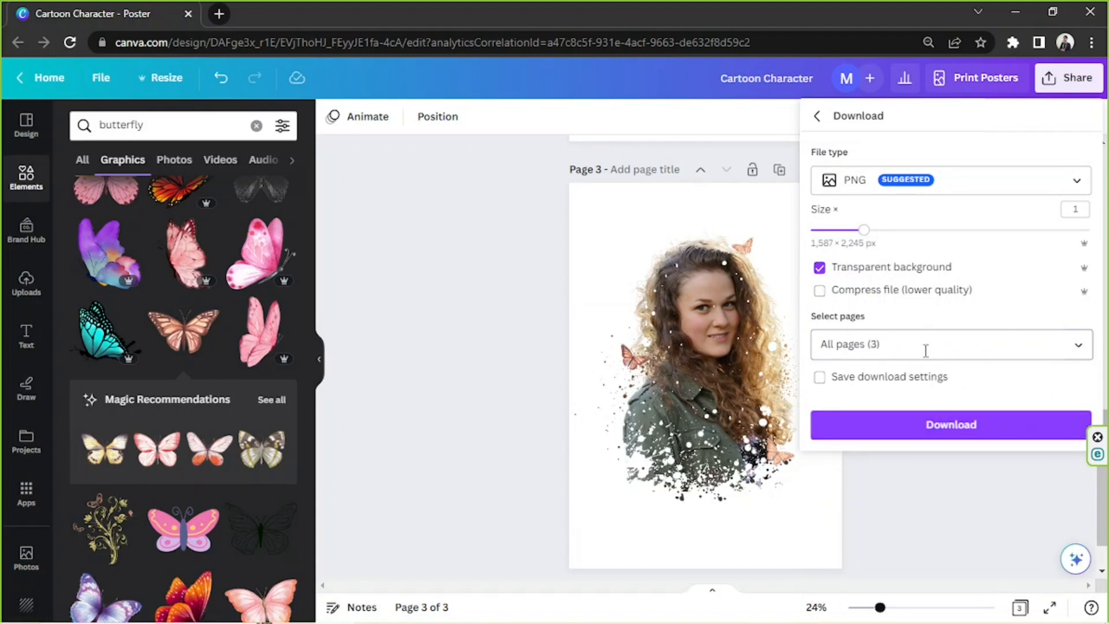
left_click(941, 437)
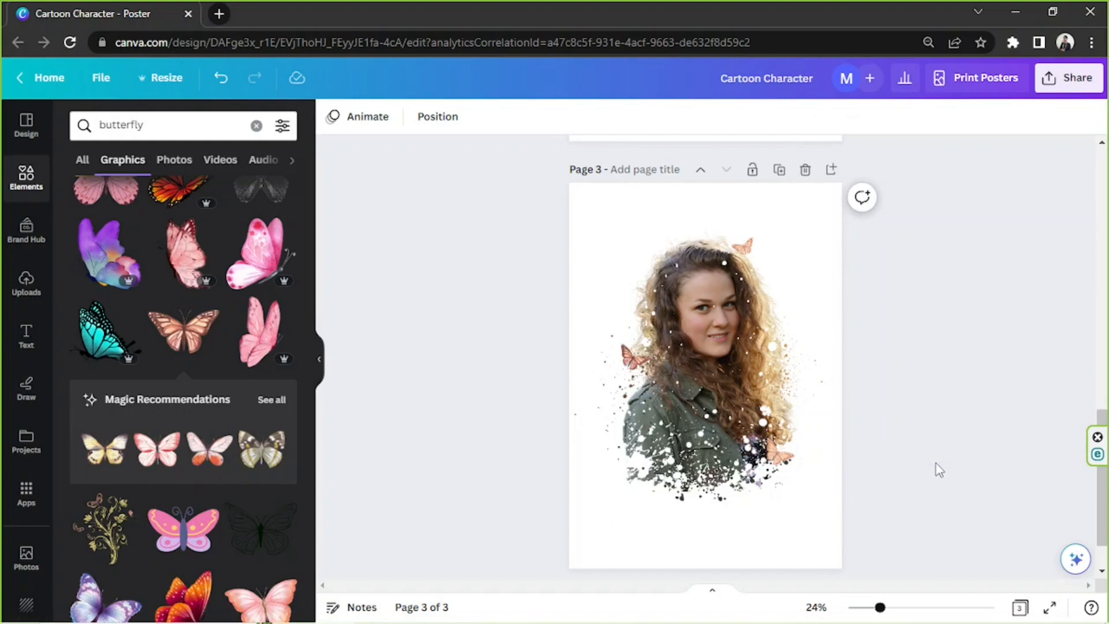